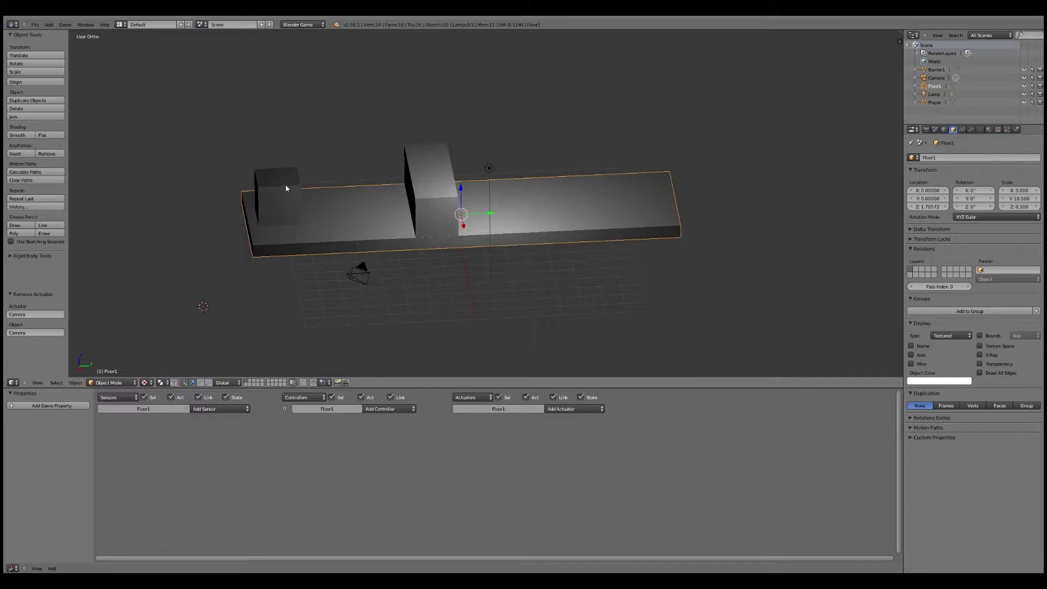
Give the scene camera an Always sensor, an And controller and a Camera actuator
right_click(286, 188)
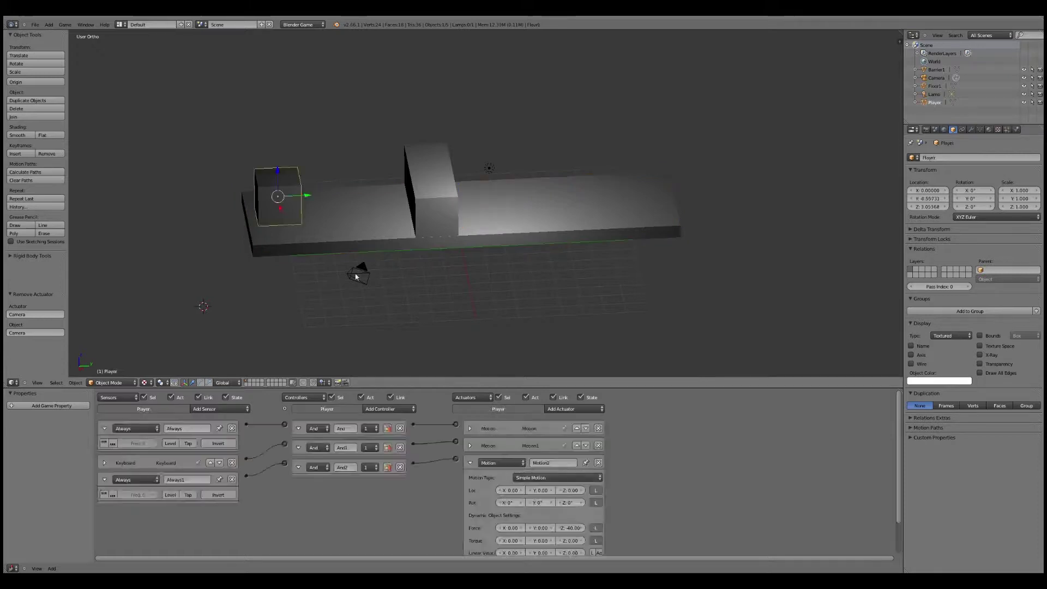
right_click(359, 273)
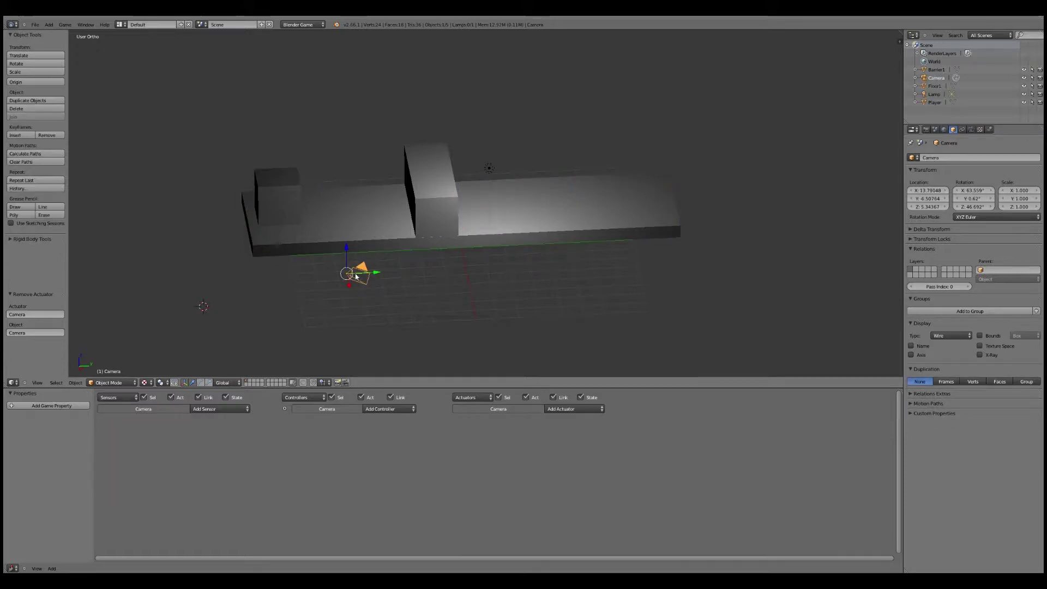
left_click(228, 410)
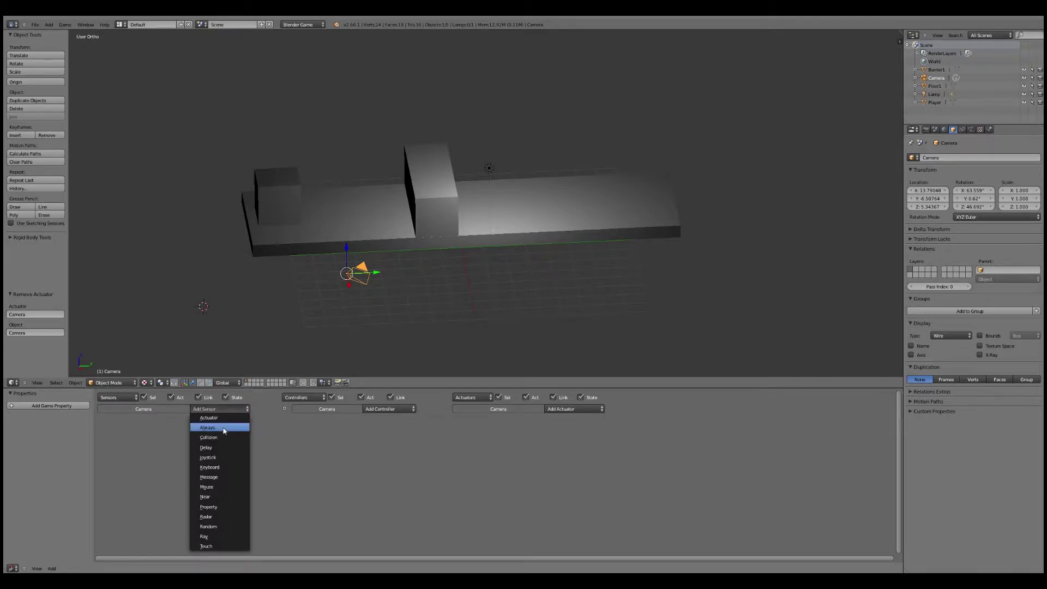
left_click(224, 429)
left_click(401, 410)
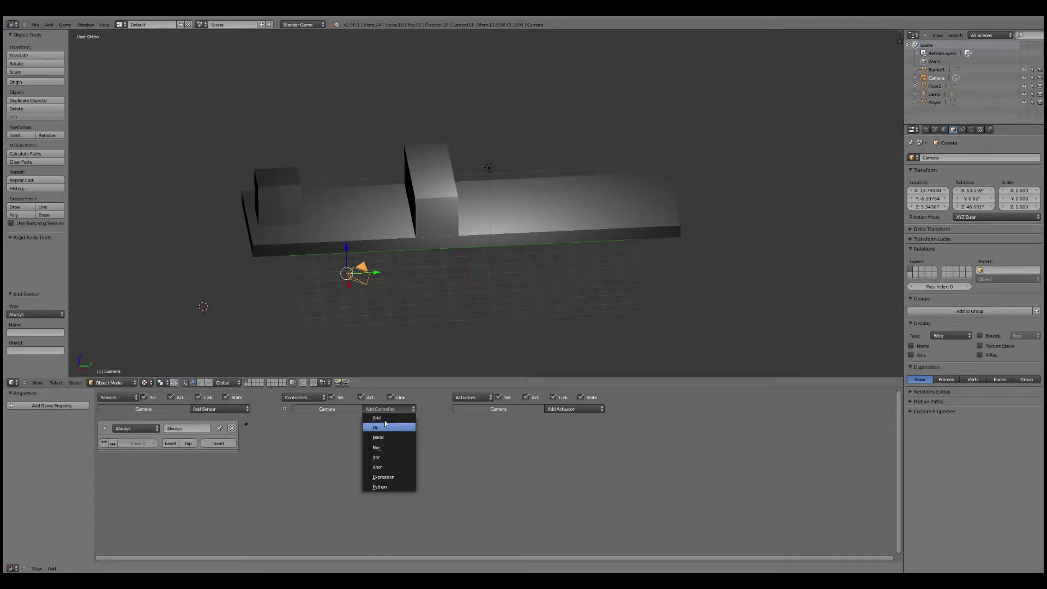
left_click(384, 425)
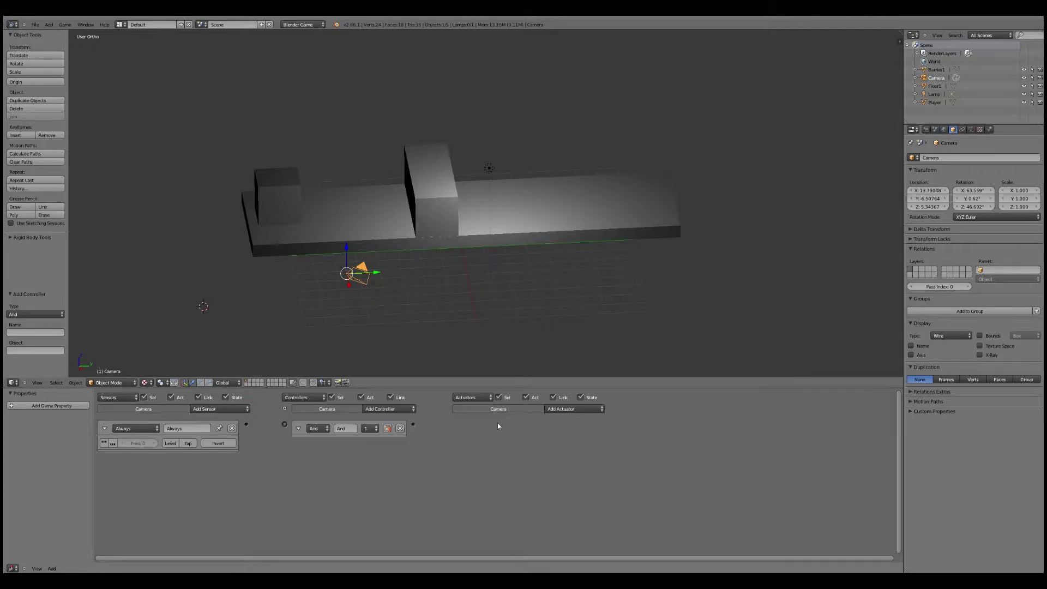
left_click(567, 409)
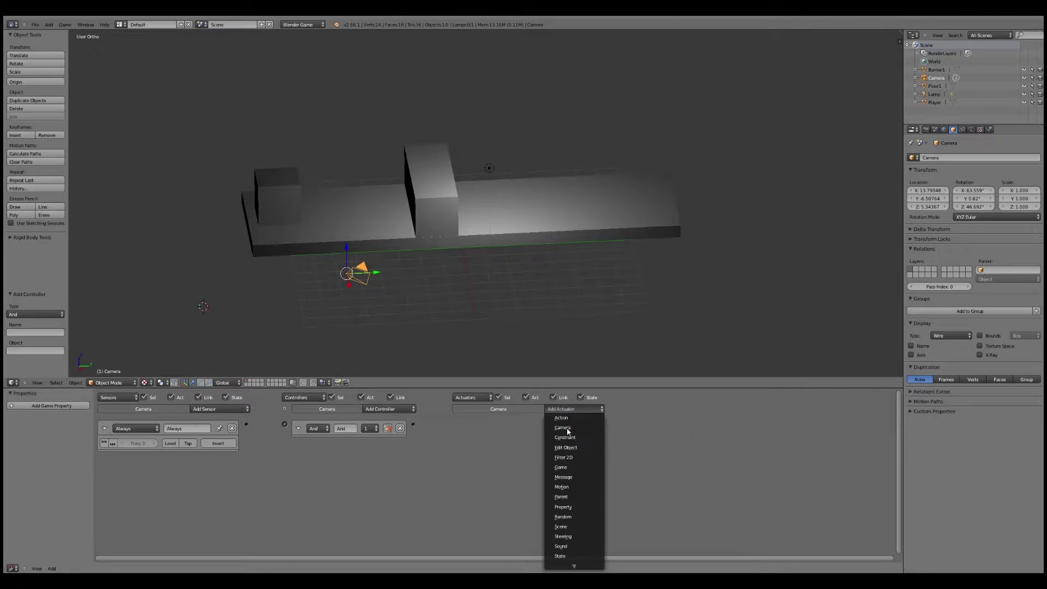
left_click(568, 429)
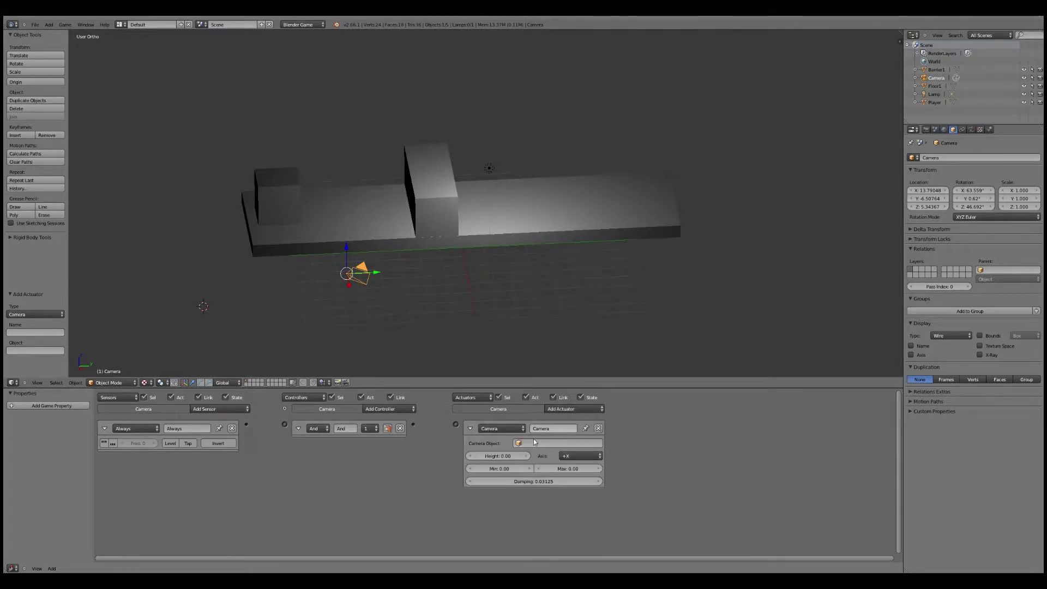
Configure the Camera actuator to follow the Player object at height 10 on the +Y axis
left_click(530, 443)
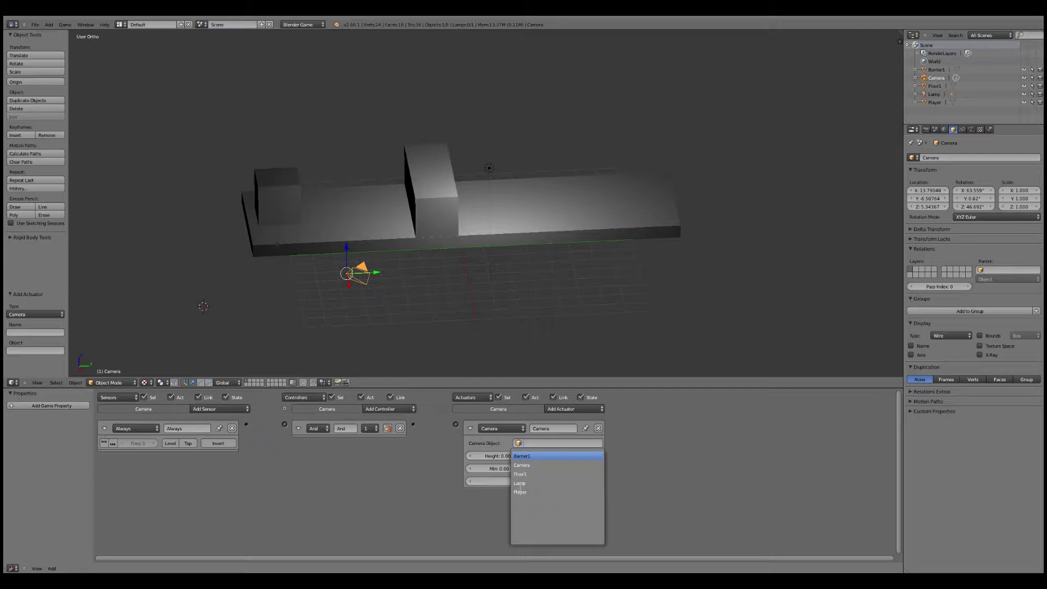
left_click(534, 492)
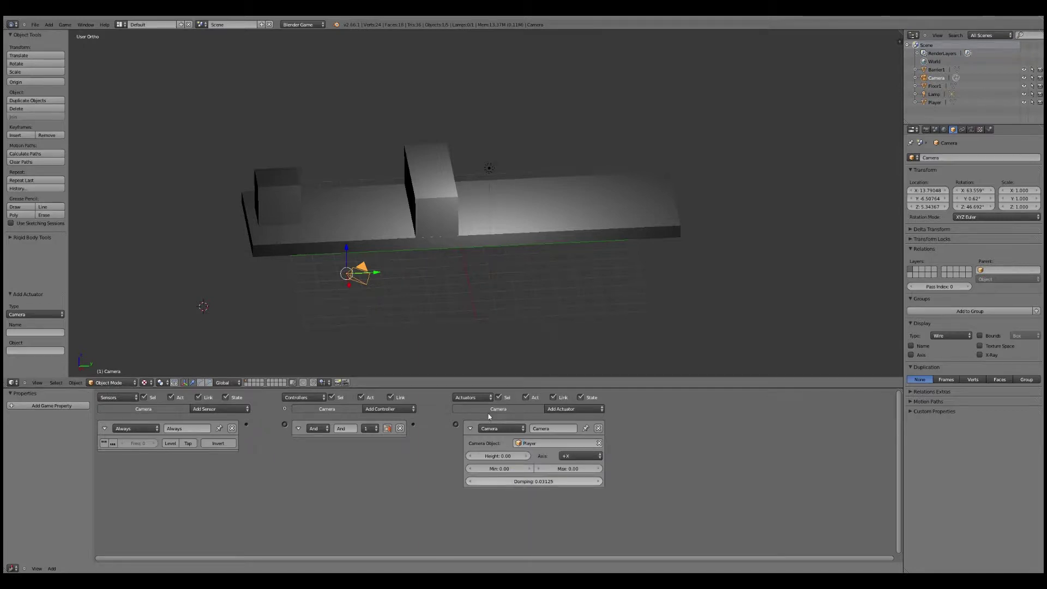
left_click(500, 455)
type("10")
key("Return")
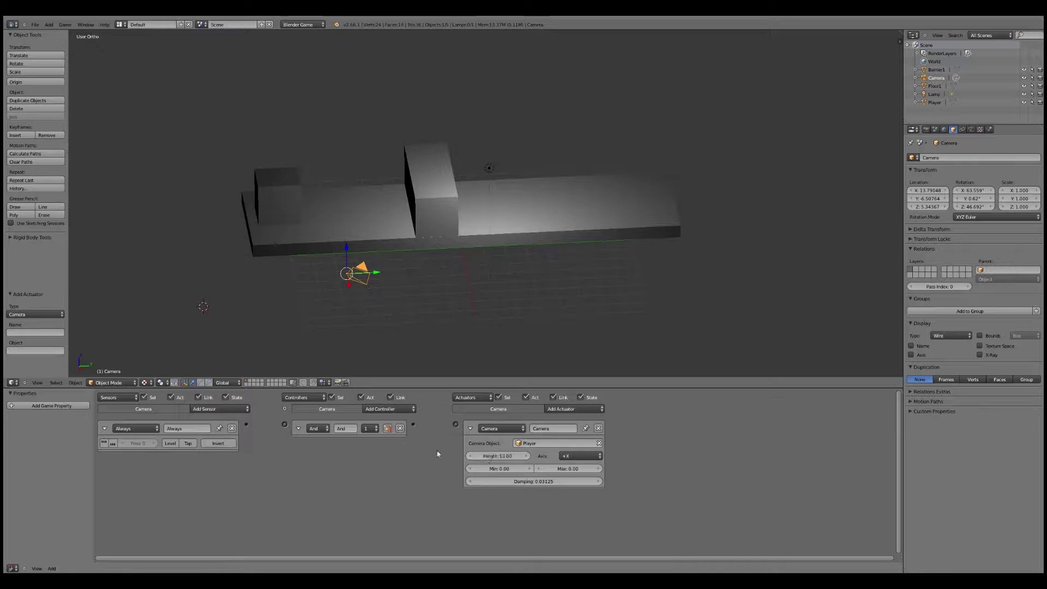
left_click(570, 458)
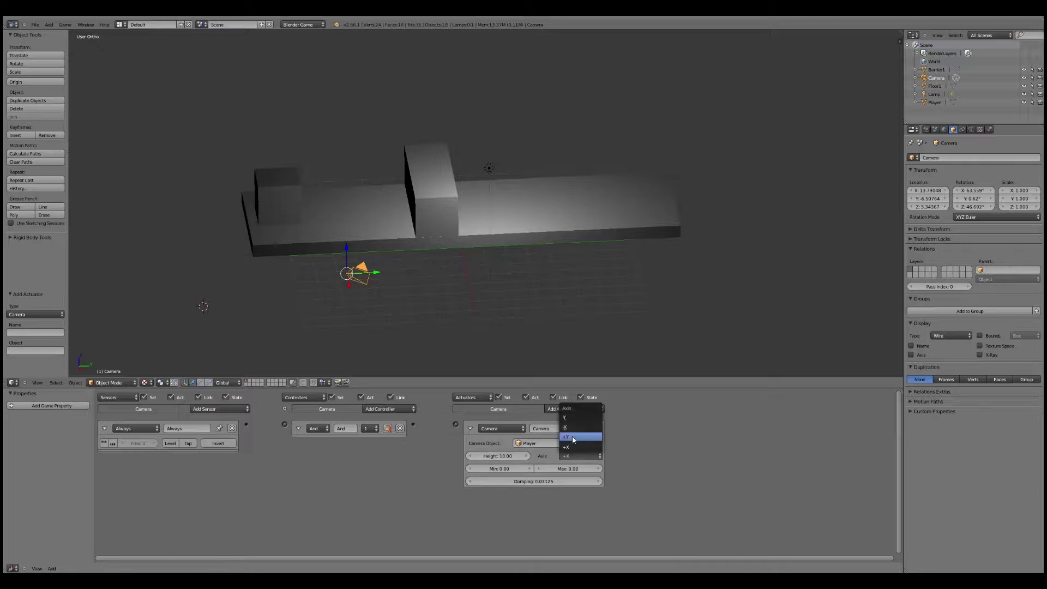
left_click(573, 438)
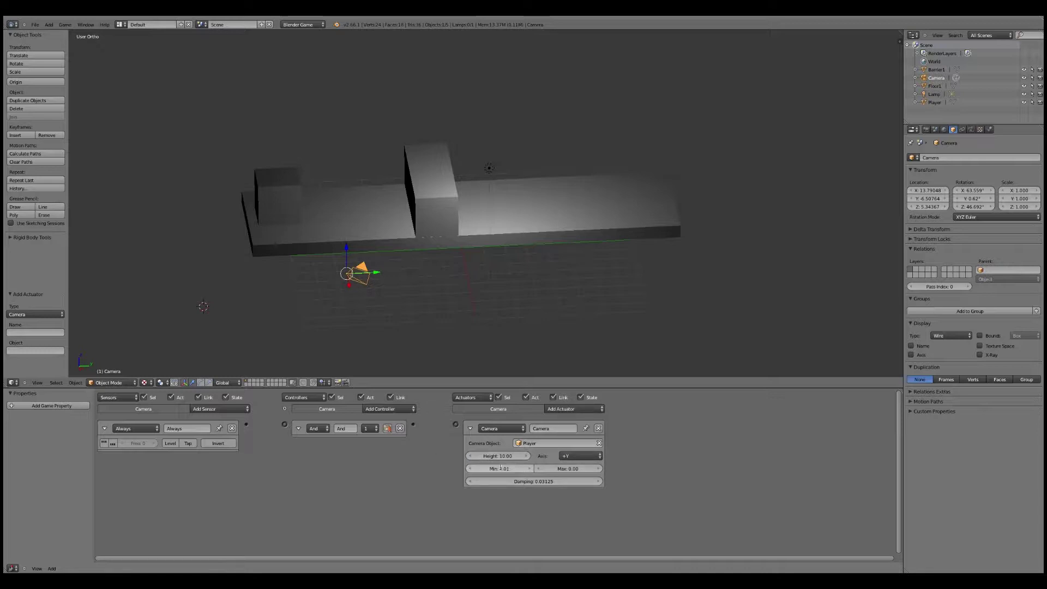
Set the Camera actuator's minimum distance to 50 and maximum to 60, and link the Always sensor through the And controller to it
left_click(500, 467)
type("50")
key("Return")
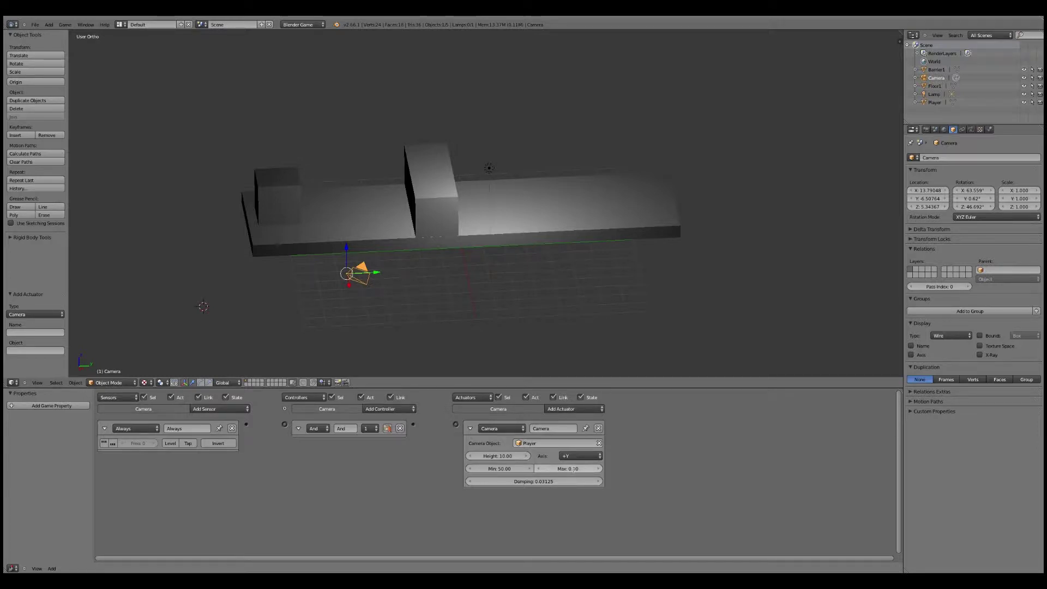
left_click(560, 467)
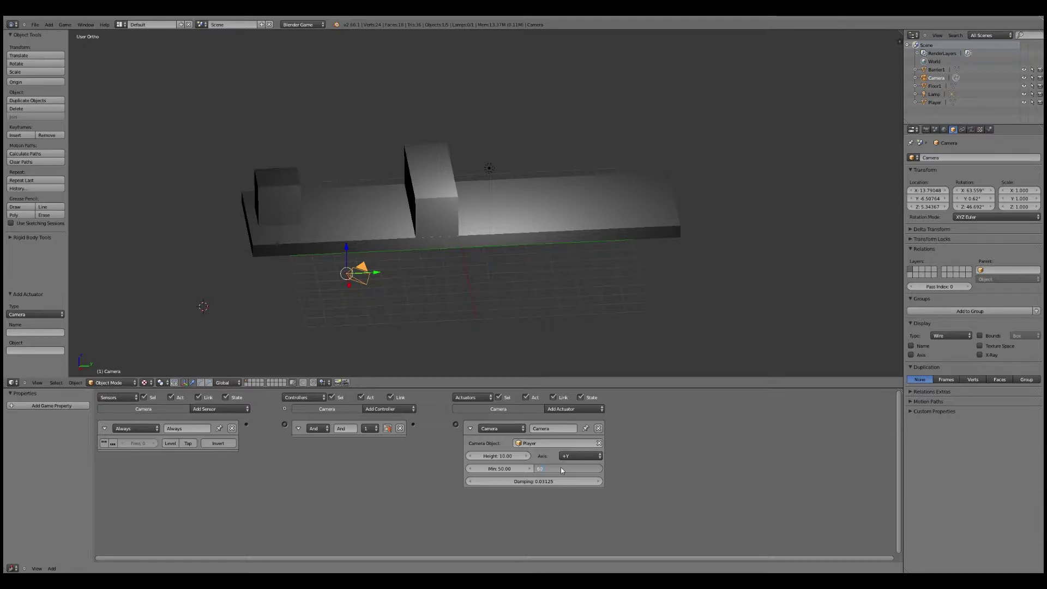
key("Return")
left_click_drag(417, 424, 413, 424)
left_click_drag(284, 424, 245, 425)
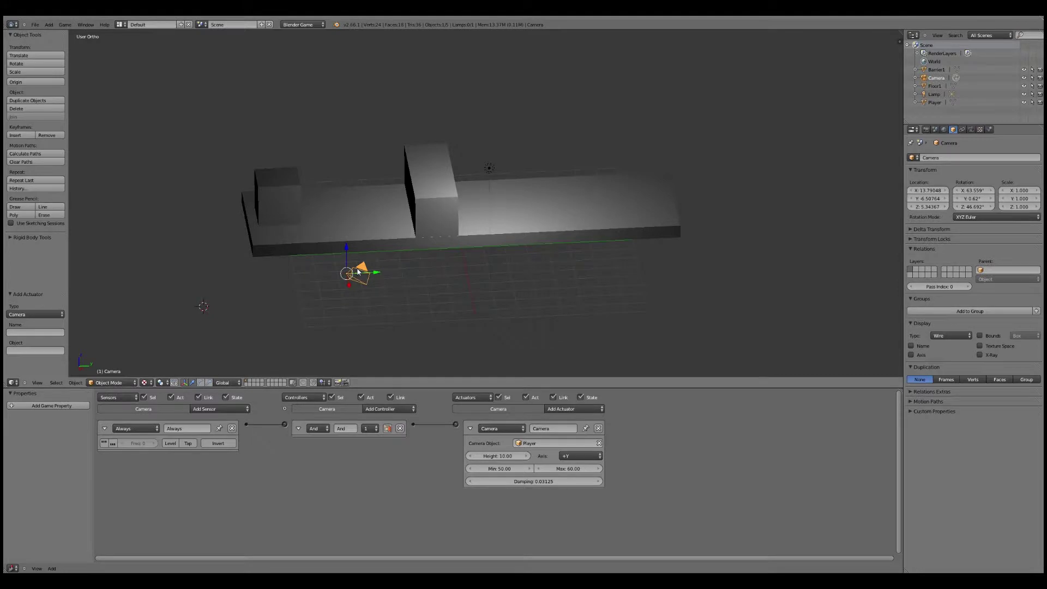
Look through the scene camera and test-run the game to check how the camera follows the player
left_click(37, 383)
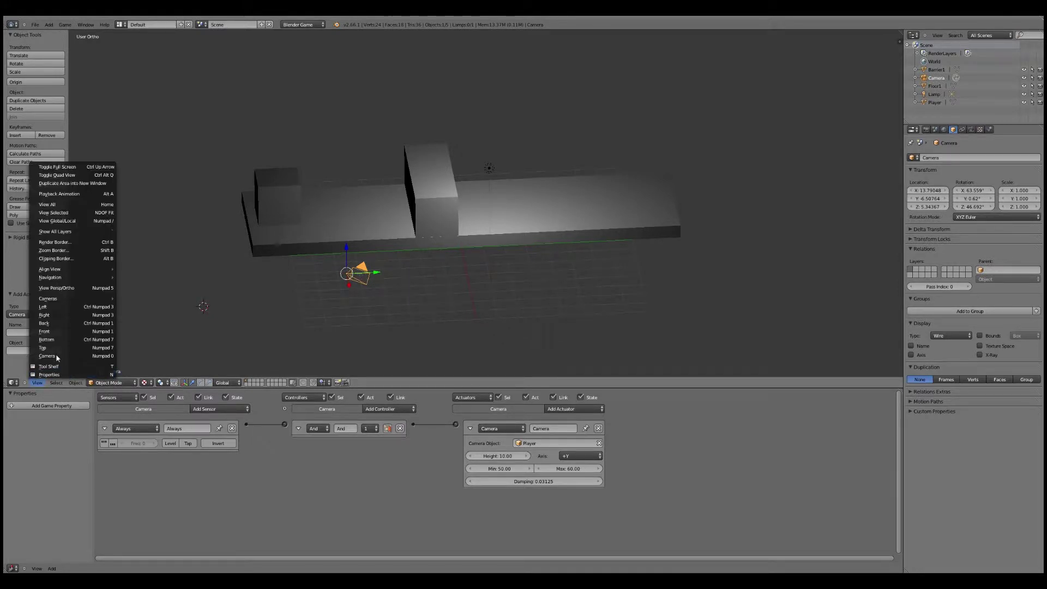
left_click(57, 357)
key("Home")
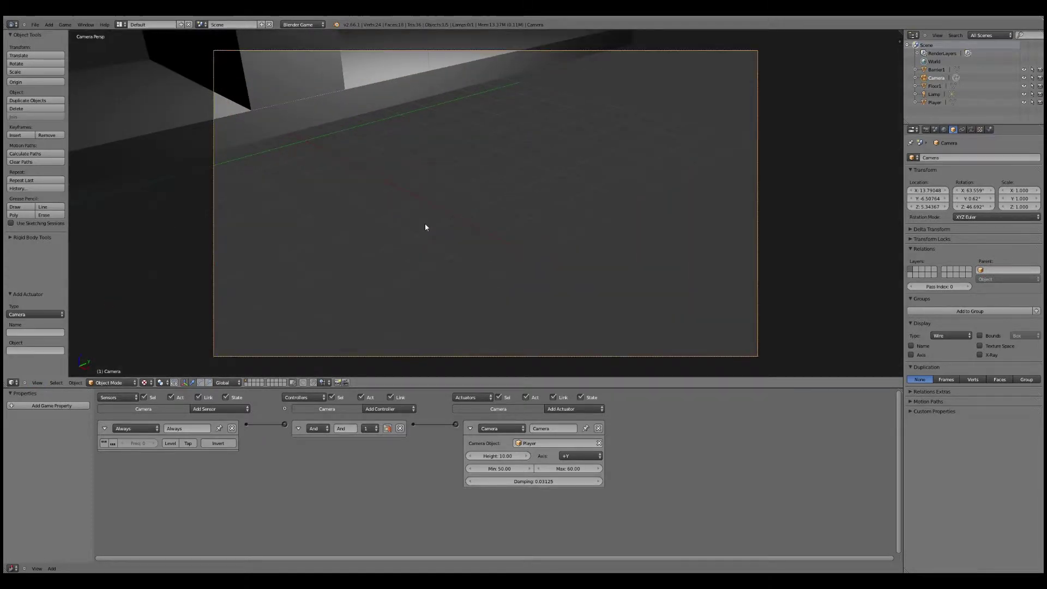
key("KP_0")
scroll(413, 207, "up", 6)
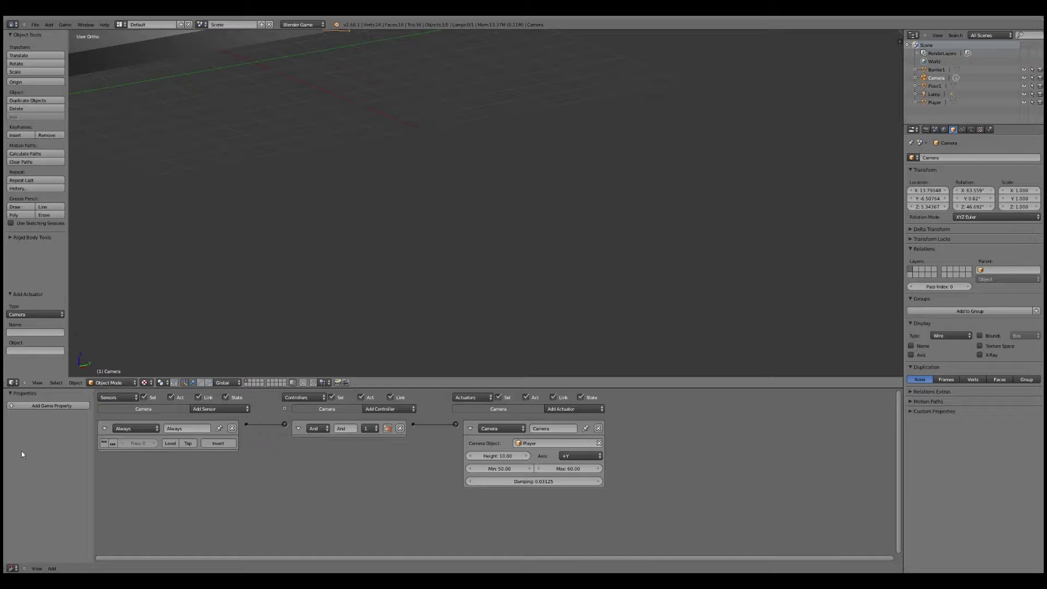
left_click(37, 382)
left_click(47, 357)
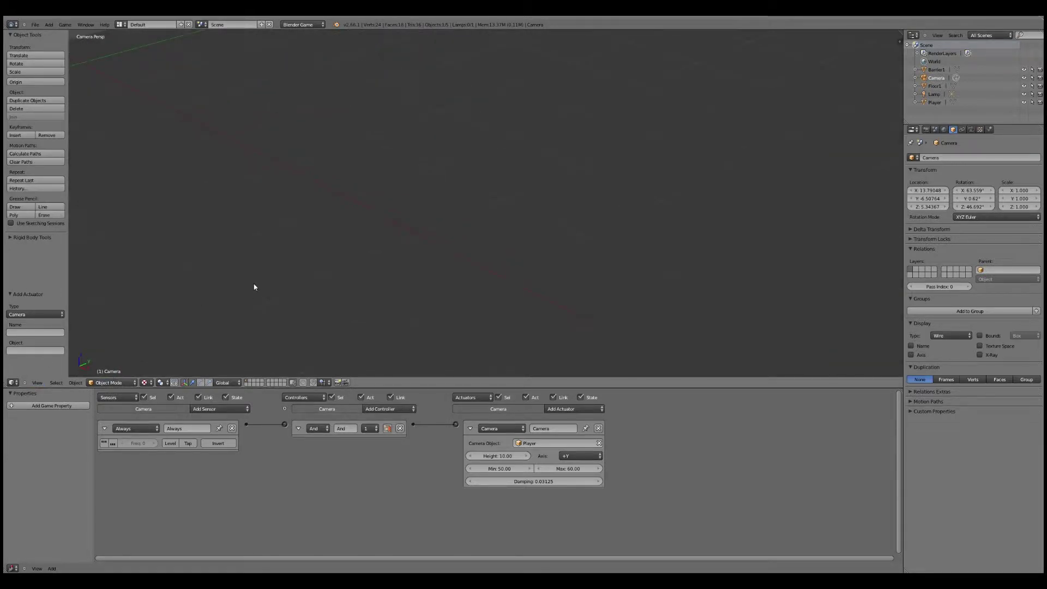
left_click(65, 25)
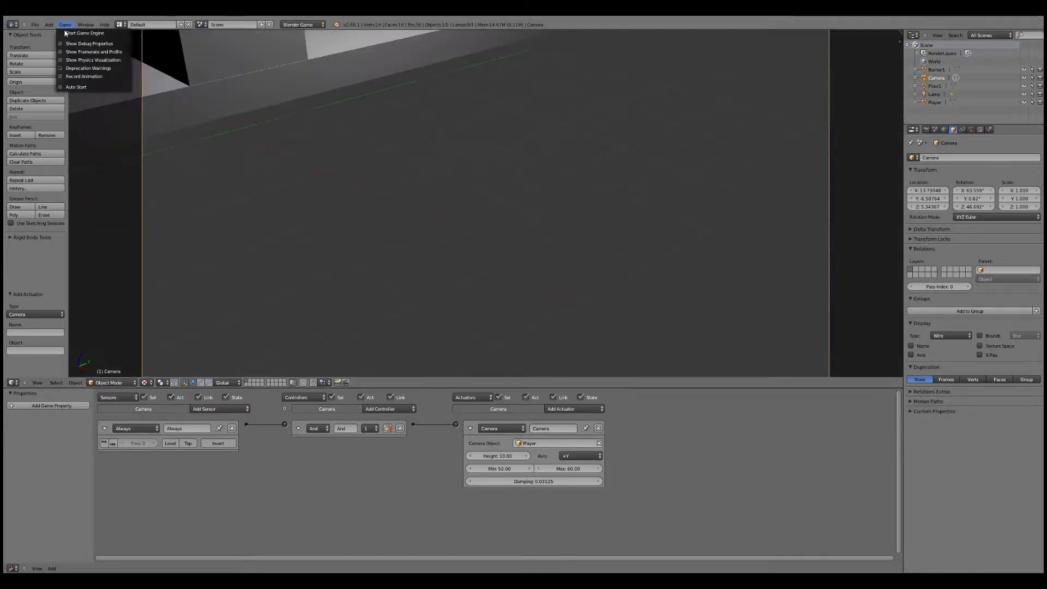
left_click(82, 33)
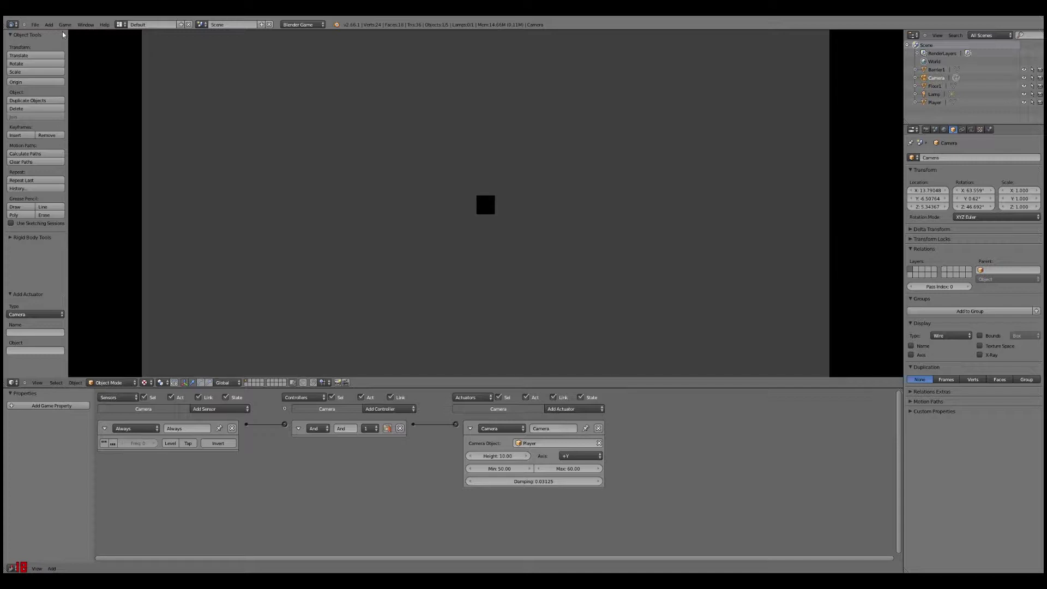
key("Escape")
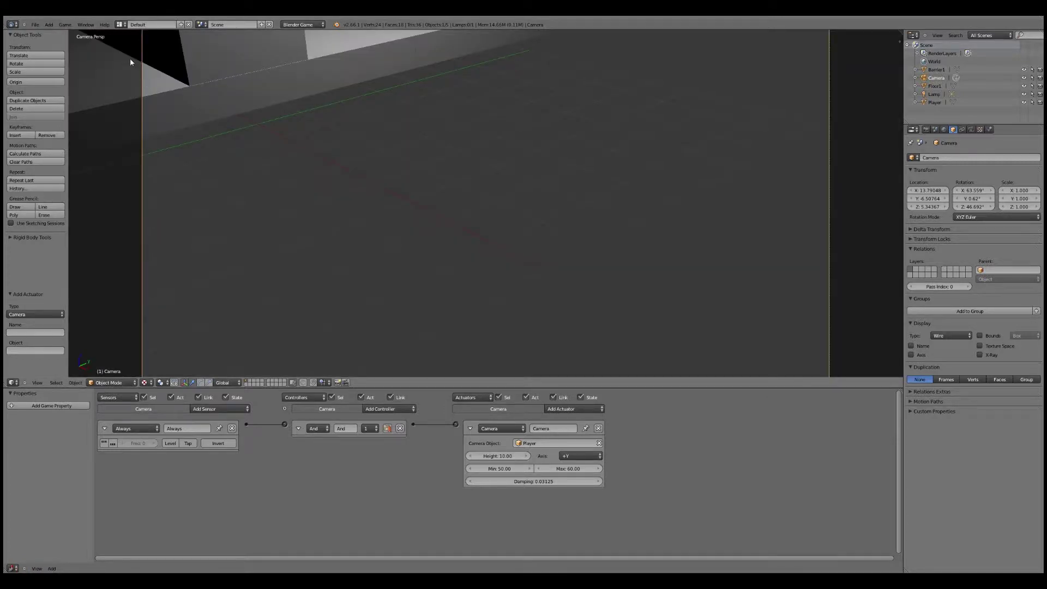
Duplicate the barrier and place the copy about 8.58 units along the Y axis, near the floor's far end
key("KP_0")
middle_click_drag(218, 183, 329, 193)
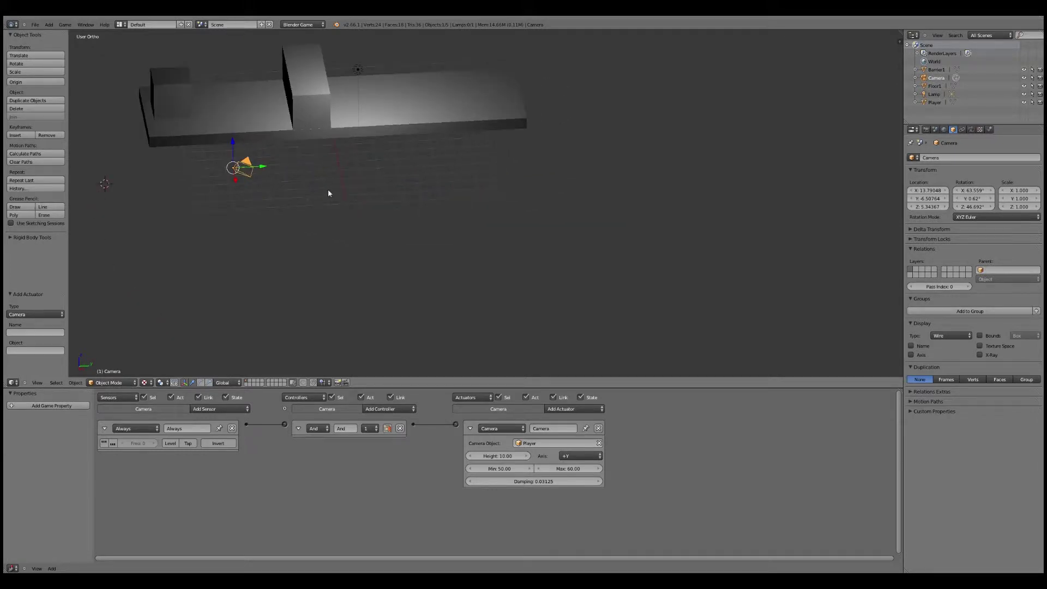
middle_click_drag(328, 189, 310, 96)
right_click(309, 96)
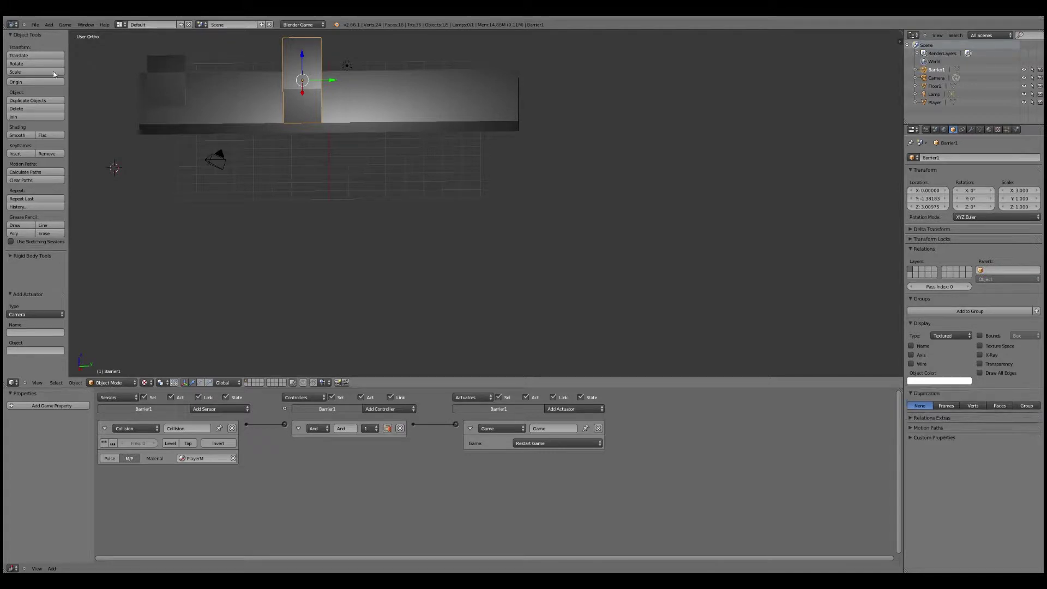
left_click(34, 101)
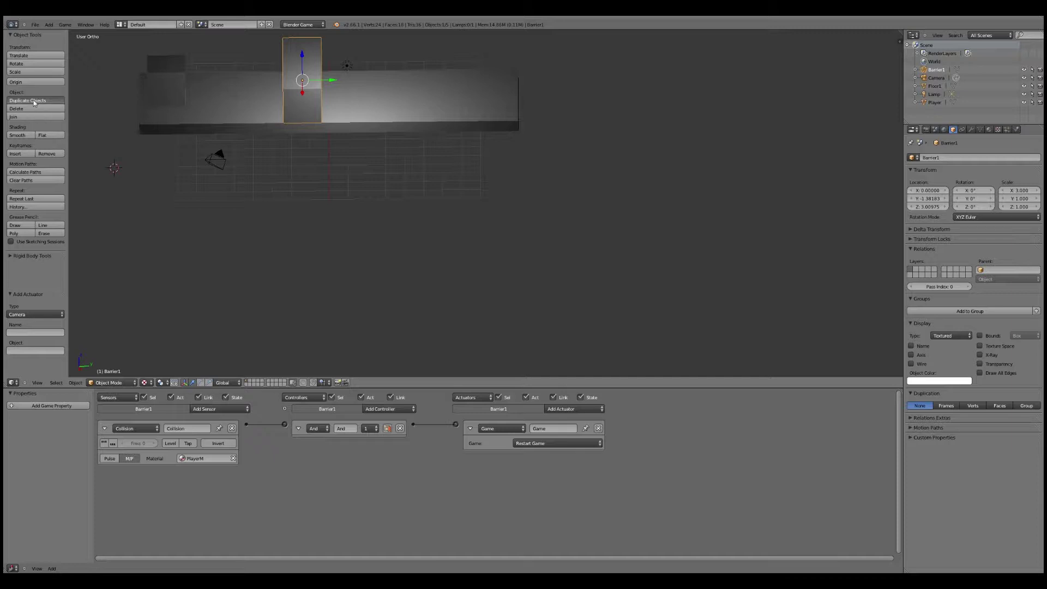
left_click(34, 101)
key("y")
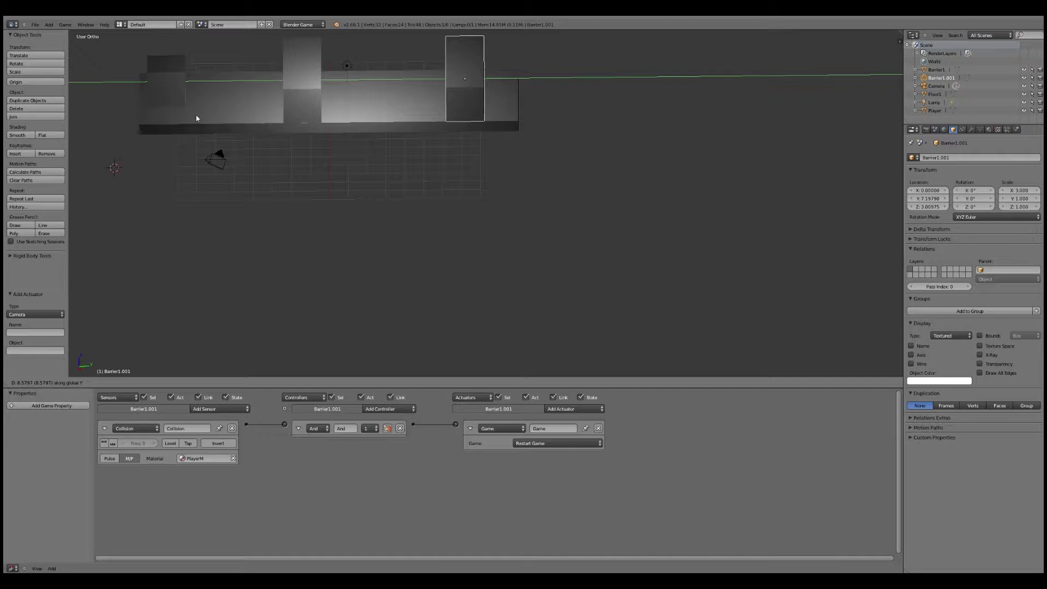
left_click(196, 118)
Duplicate the floor and place the copy about 20.05 units along the Y axis, end to end with the original
right_click(513, 117)
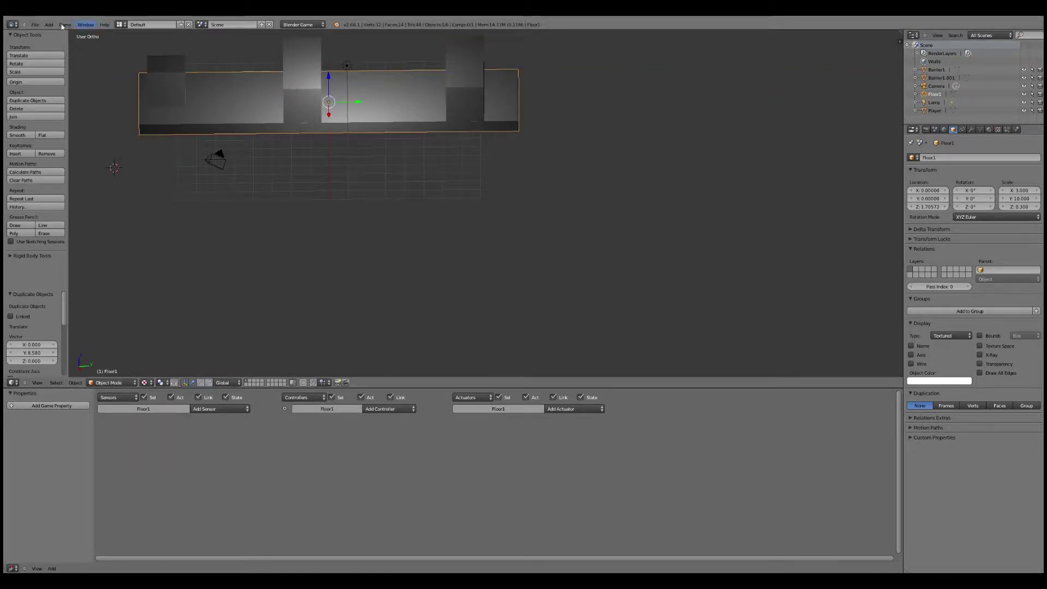
middle_click_drag(177, 102, 131, 134)
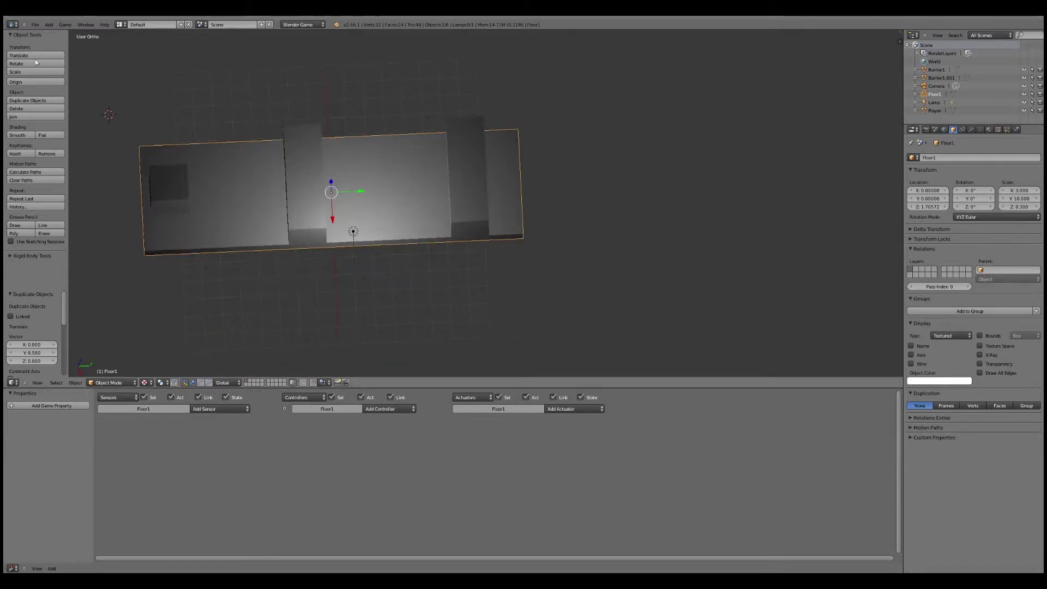
left_click(32, 102)
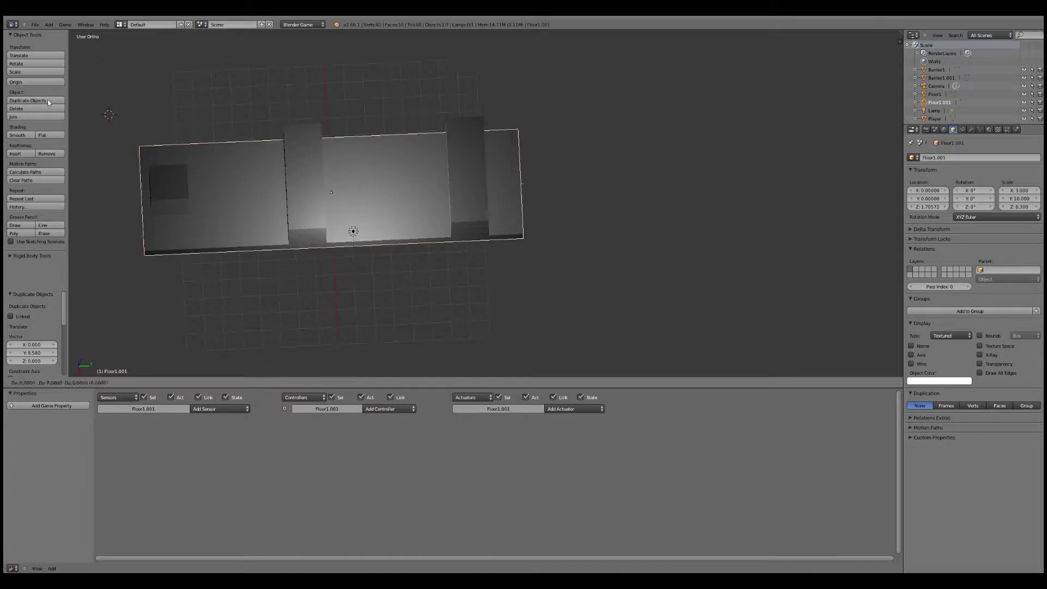
key("y")
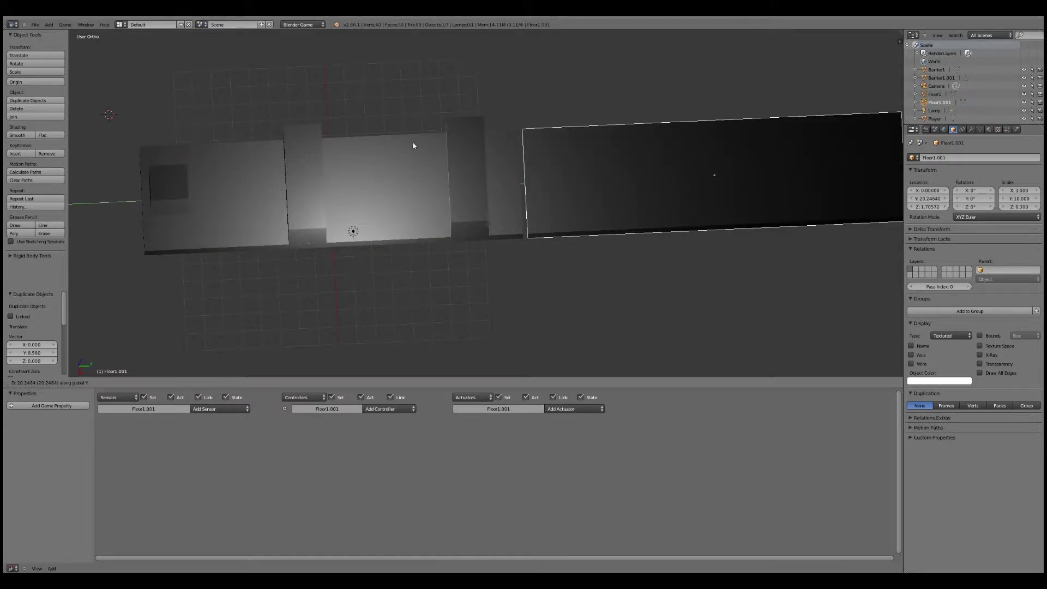
left_click(413, 145)
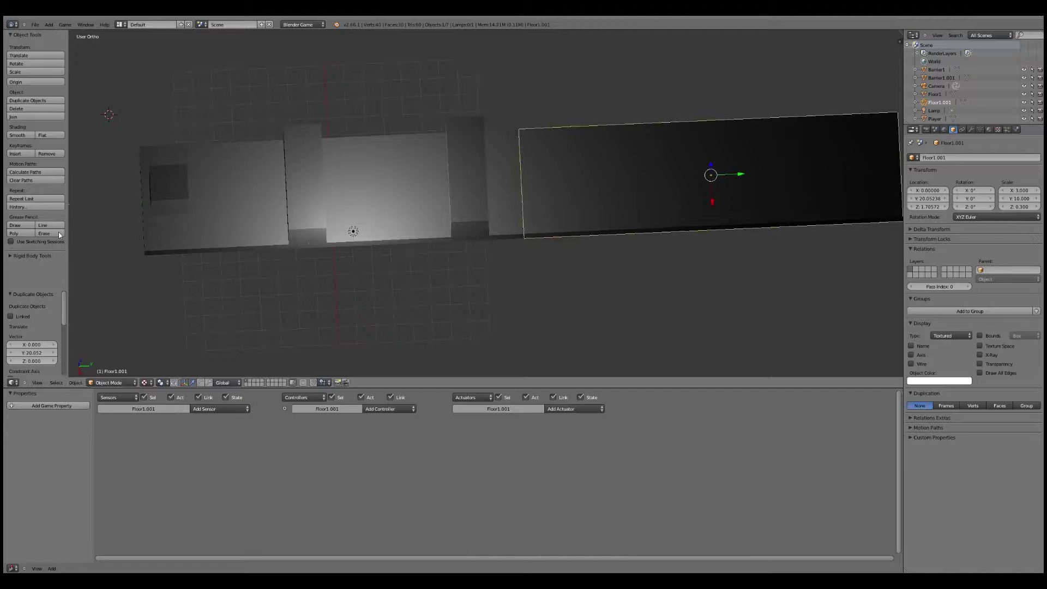
Inspect the joint between the original floor and its copy from above in wireframe display
left_click(37, 383)
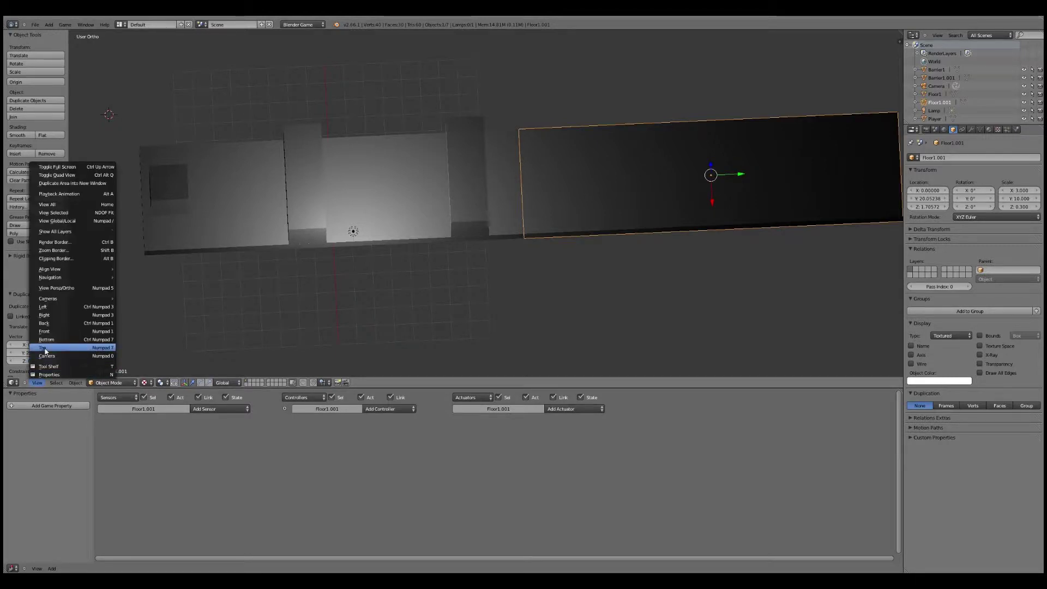
left_click(45, 349)
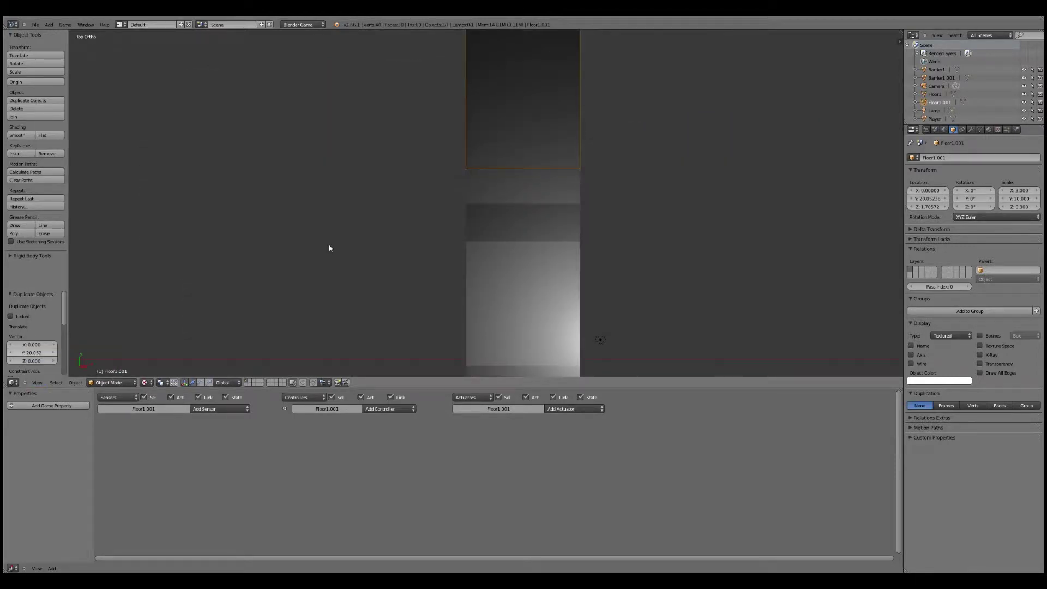
key("z")
scroll(475, 185, "up", 3)
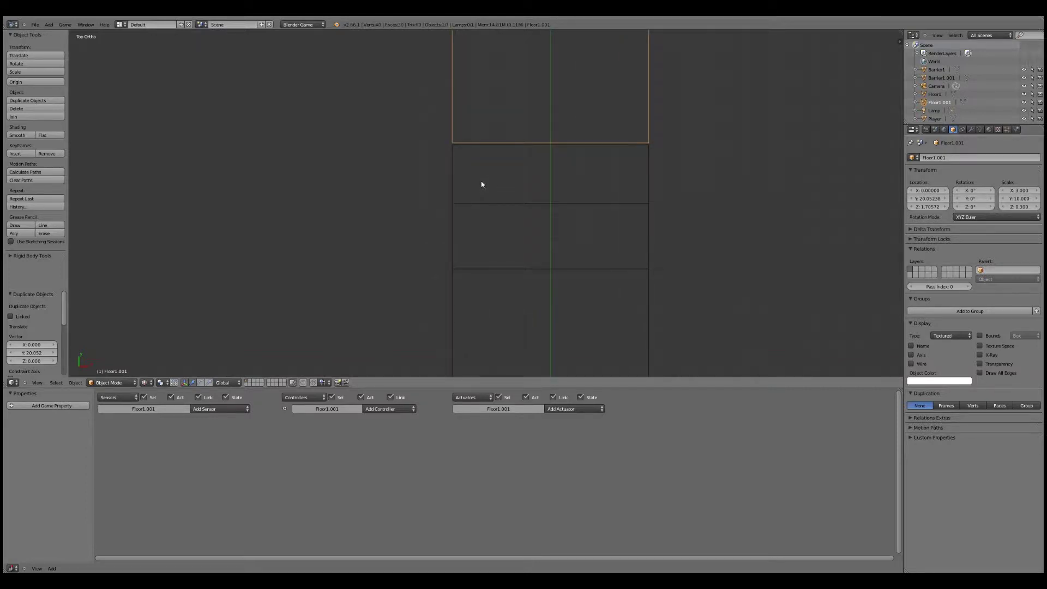
middle_click_drag(481, 185, 442, 164)
left_click(37, 382)
left_click(44, 347)
scroll(524, 232, "up", 1)
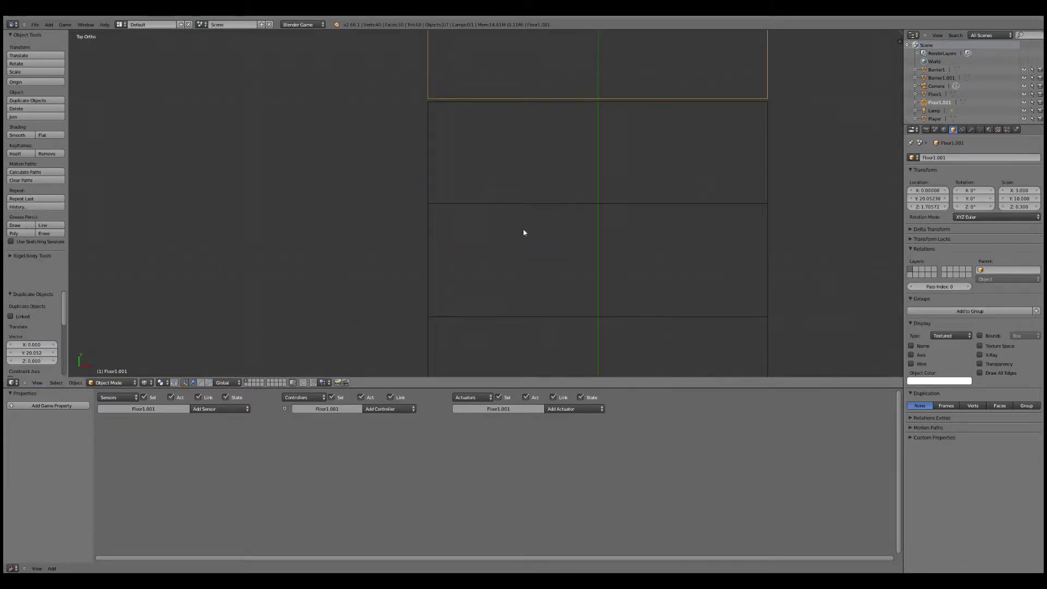
middle_click_drag(524, 232, 540, 185)
left_click(37, 382)
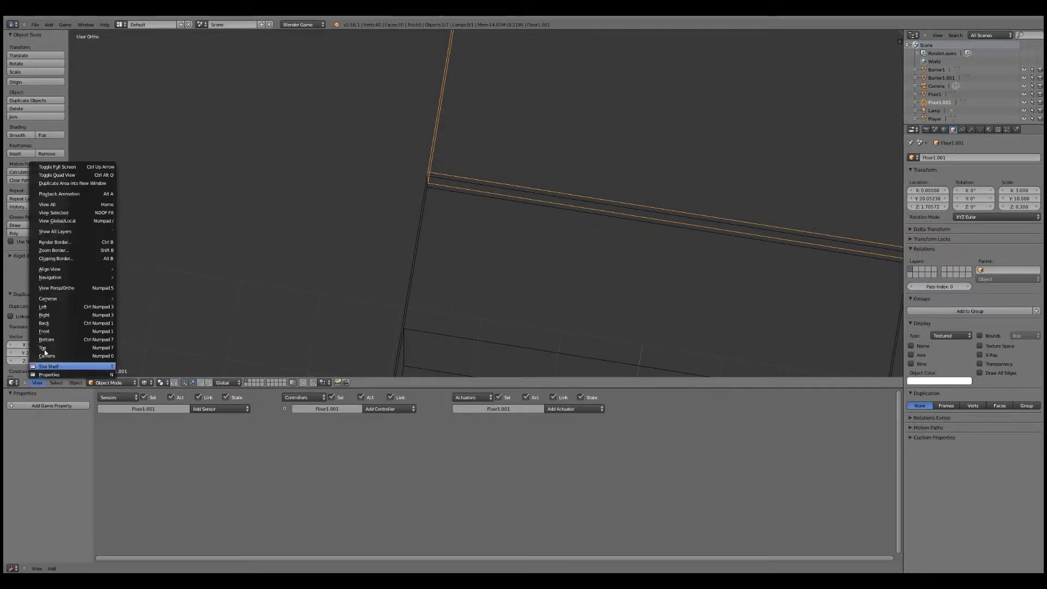
left_click(45, 348)
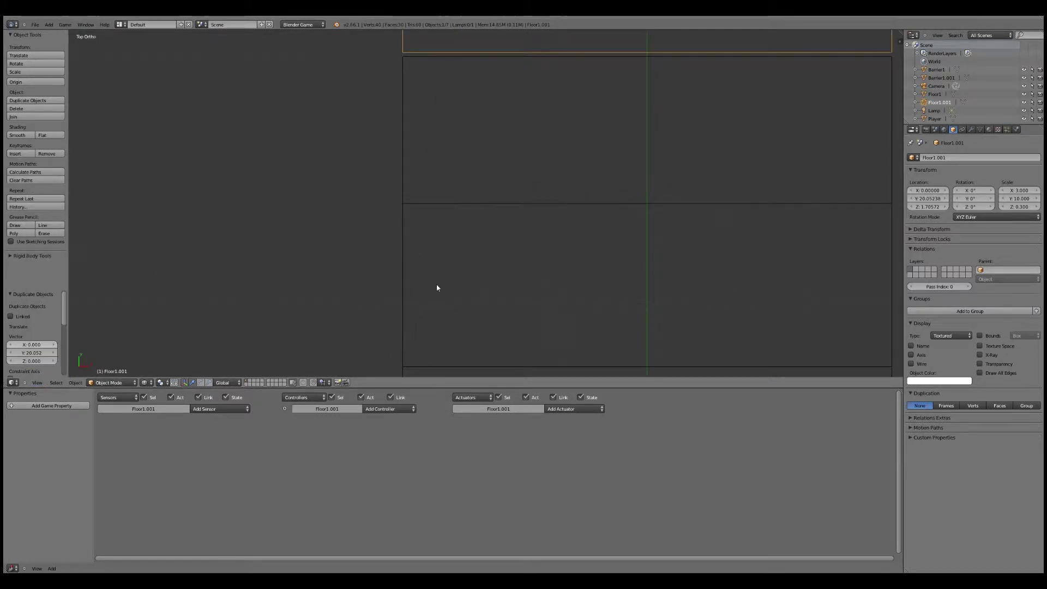
middle_click_drag(638, 139, 496, 243, "shift")
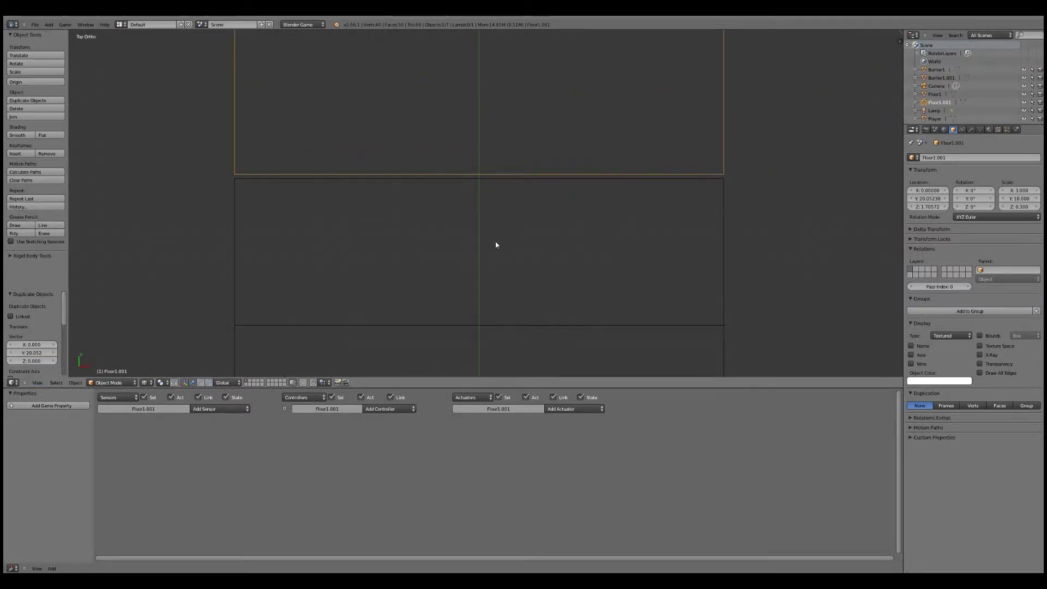
middle_click_drag(516, 255, 533, 231, "shift")
scroll(532, 232, "up", 4)
scroll(530, 232, "up", 2)
scroll(529, 231, "down", 4)
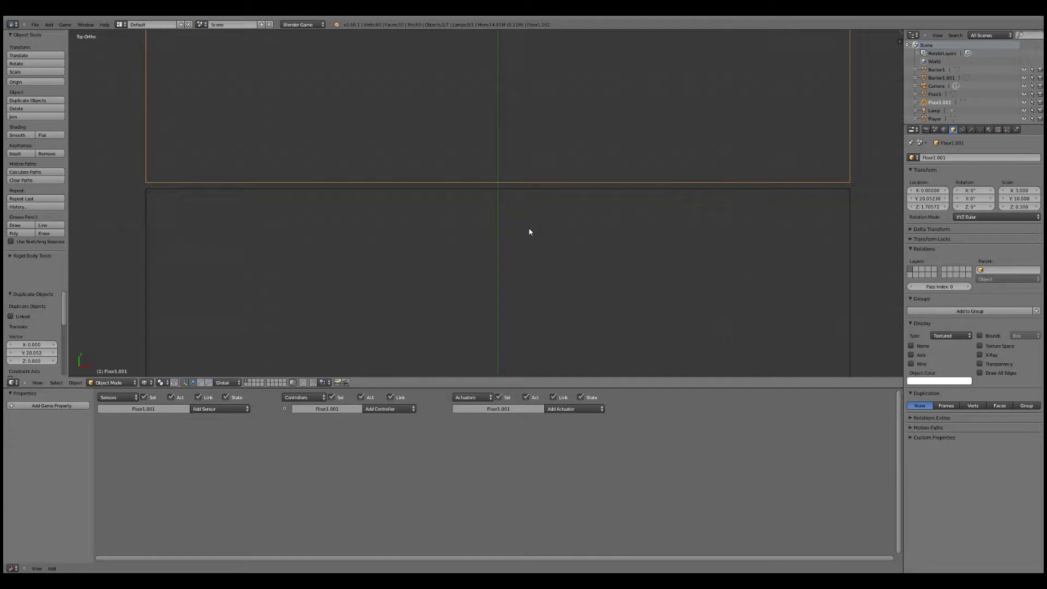
scroll(513, 183, "down", 1)
scroll(492, 146, "down", 1)
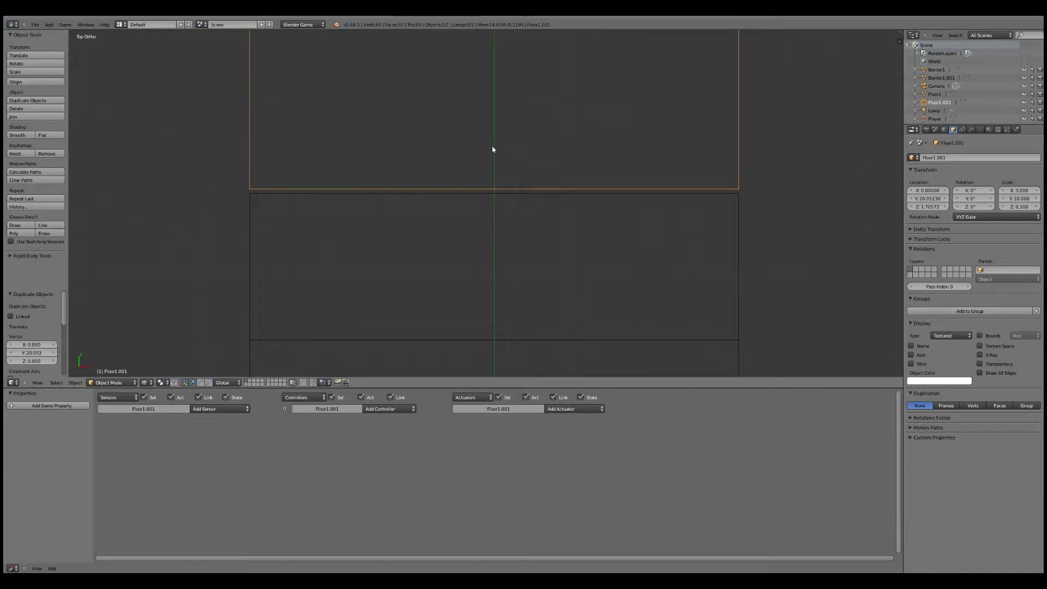
scroll(557, 157, "up", 2)
scroll(556, 153, "down", 6)
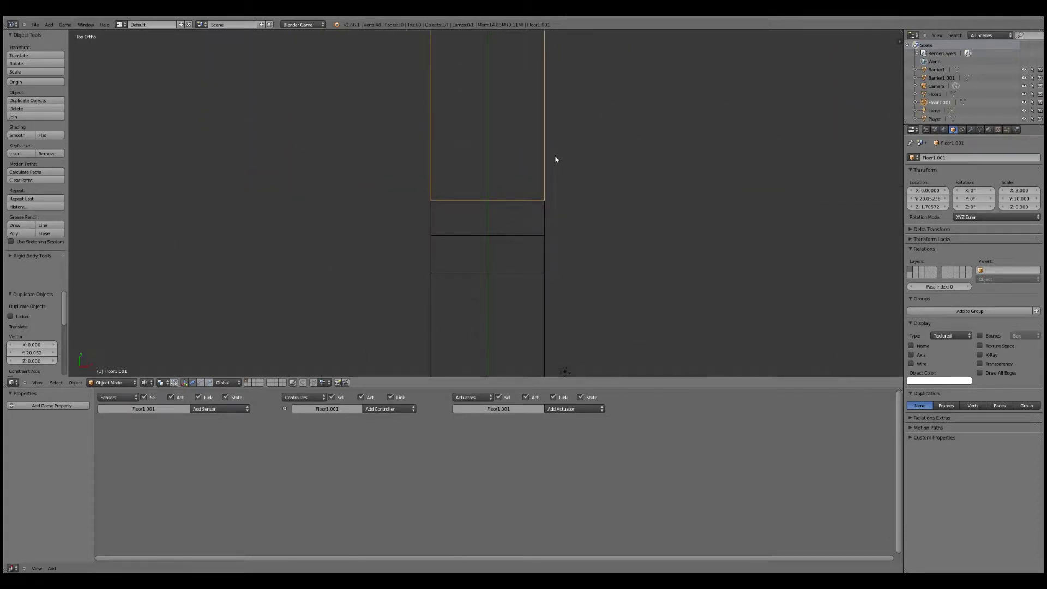
Move the floor copy about -0.062 units along the Y axis to close the gap to the original floor
scroll(556, 159, "down", 2)
key("g")
key("y")
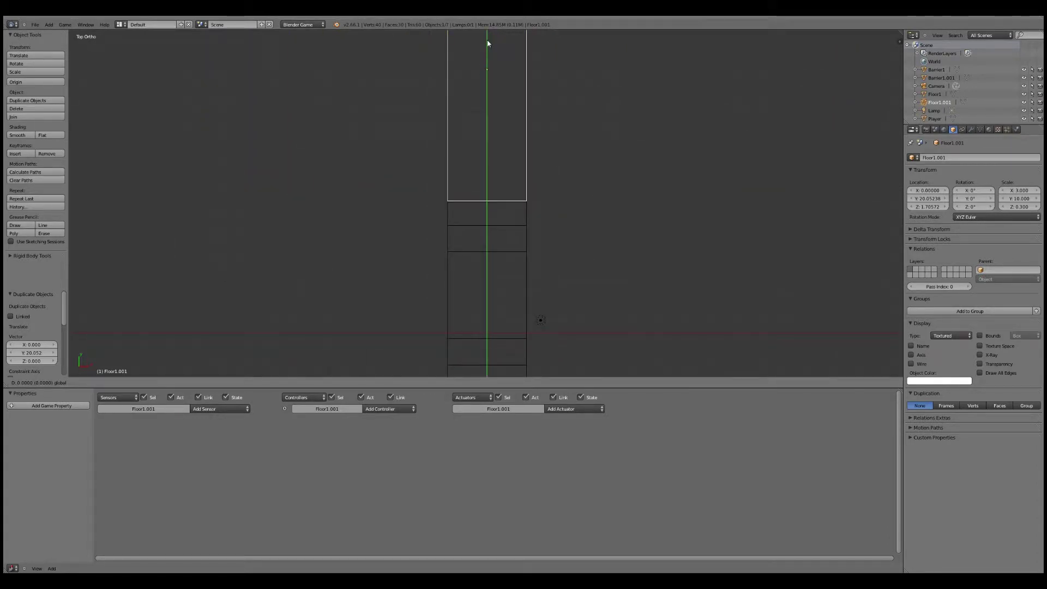
left_click(489, 47)
scroll(509, 138, "up", 5)
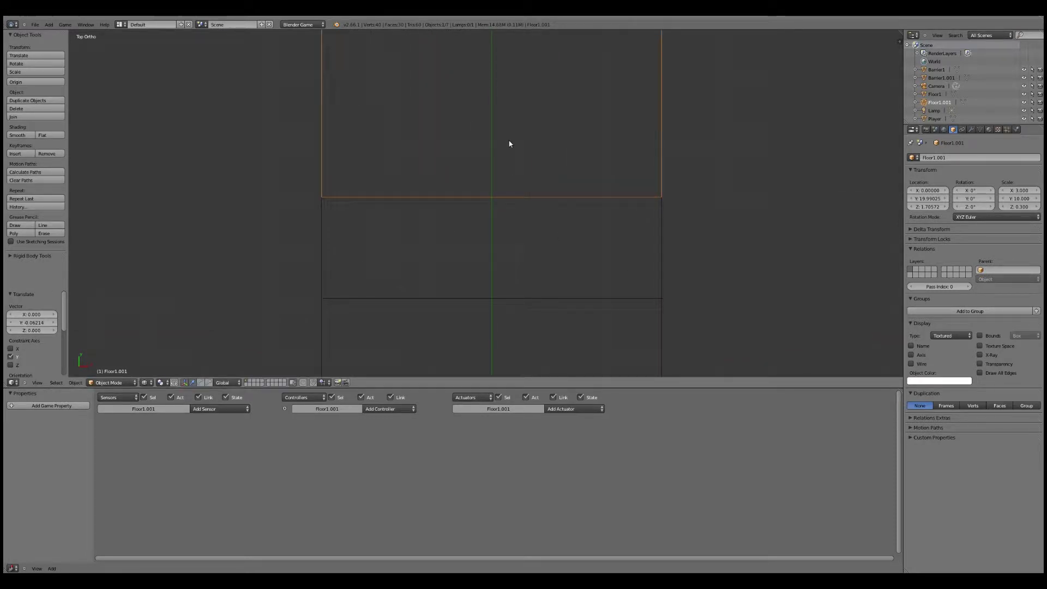
scroll(509, 144, "up", 2)
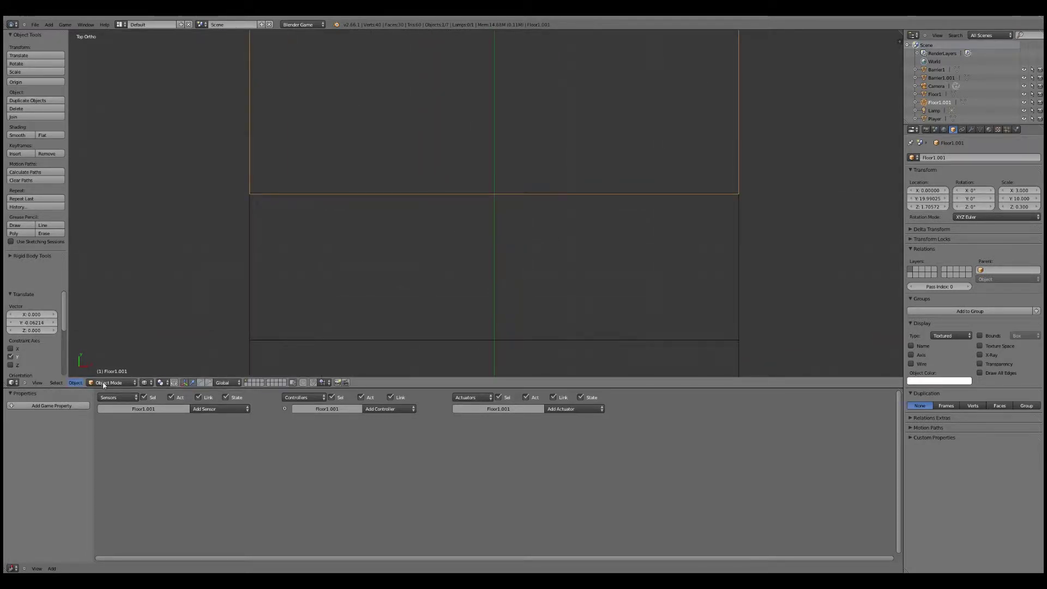
Check the joined floor pieces in solid shading from an angled view and briefly test-run the game
left_click(36, 384)
middle_click_drag(274, 307, 233, 244)
scroll(232, 245, "up", 3)
scroll(269, 264, "down", 4)
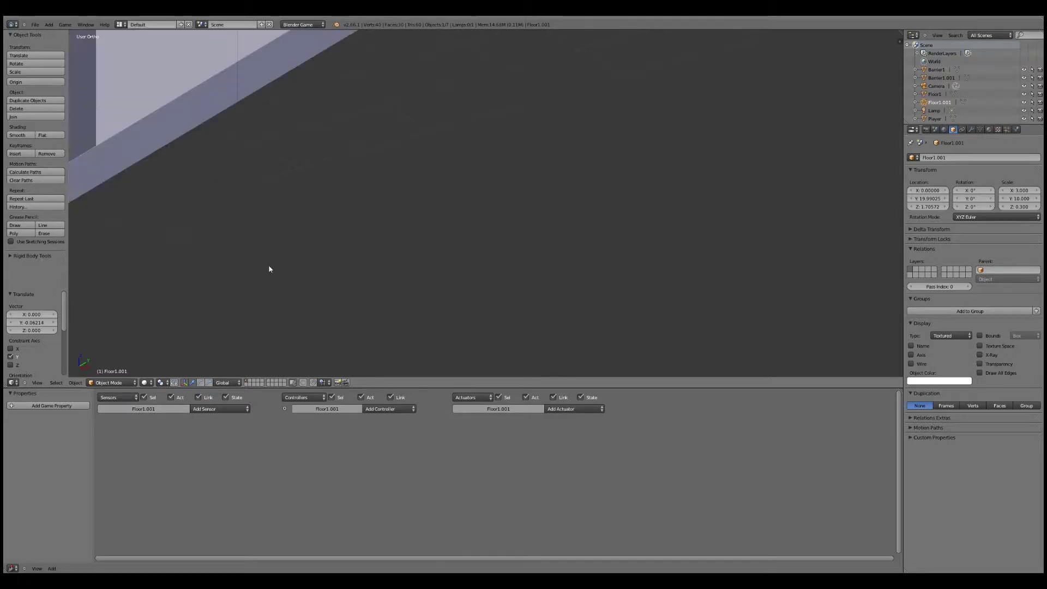
scroll(272, 266, "down", 5)
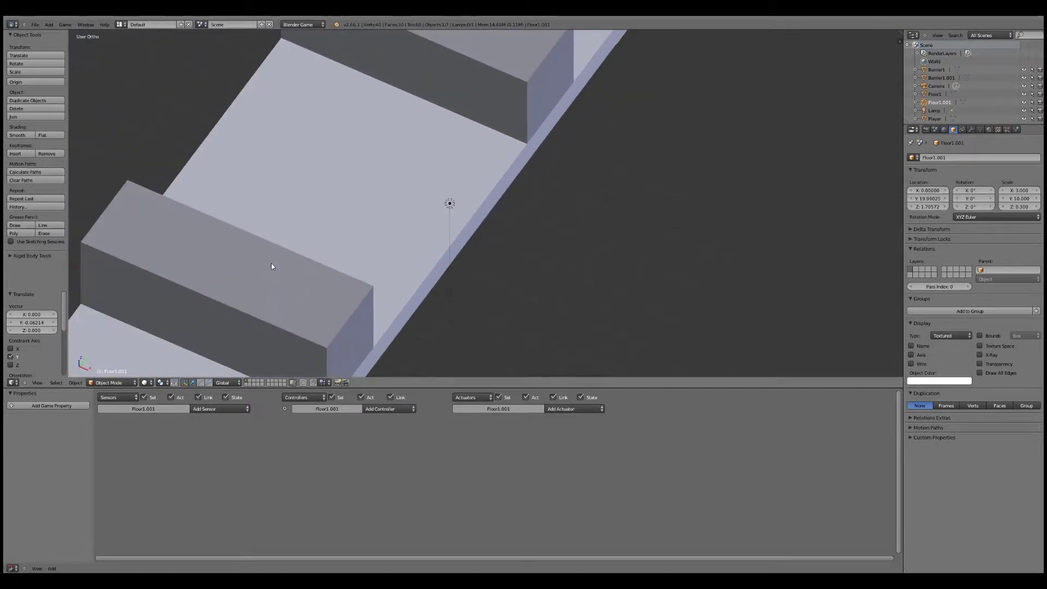
scroll(272, 266, "down", 3)
middle_click_drag(381, 273, 327, 240)
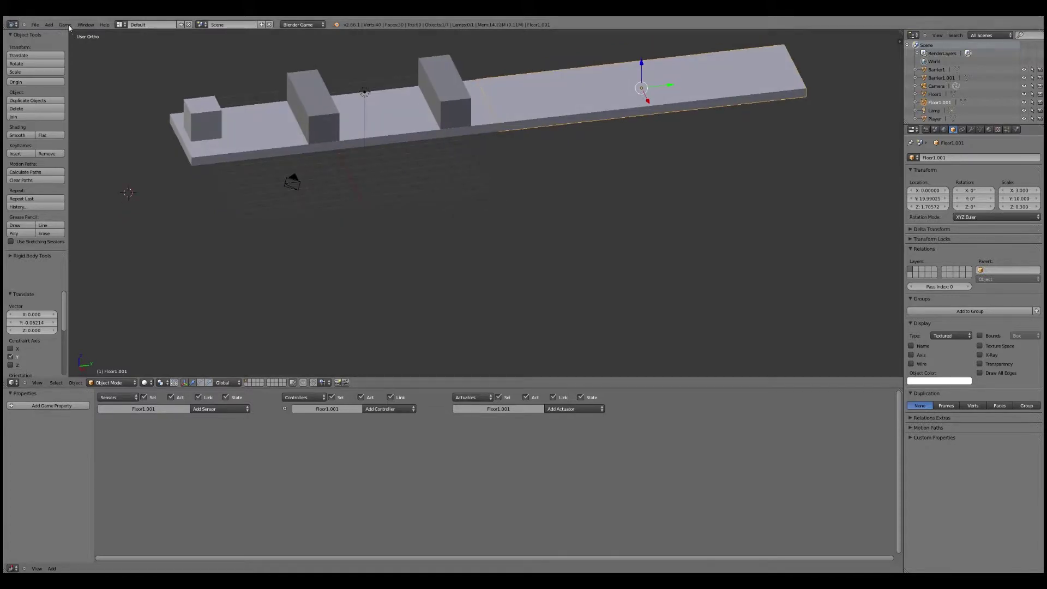
left_click(68, 34)
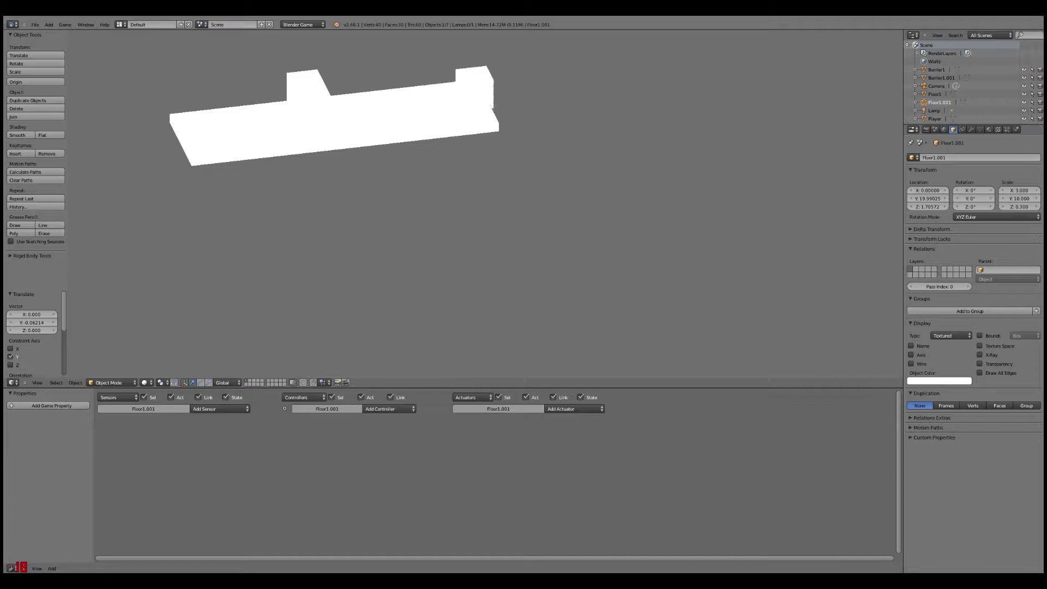
key("Escape")
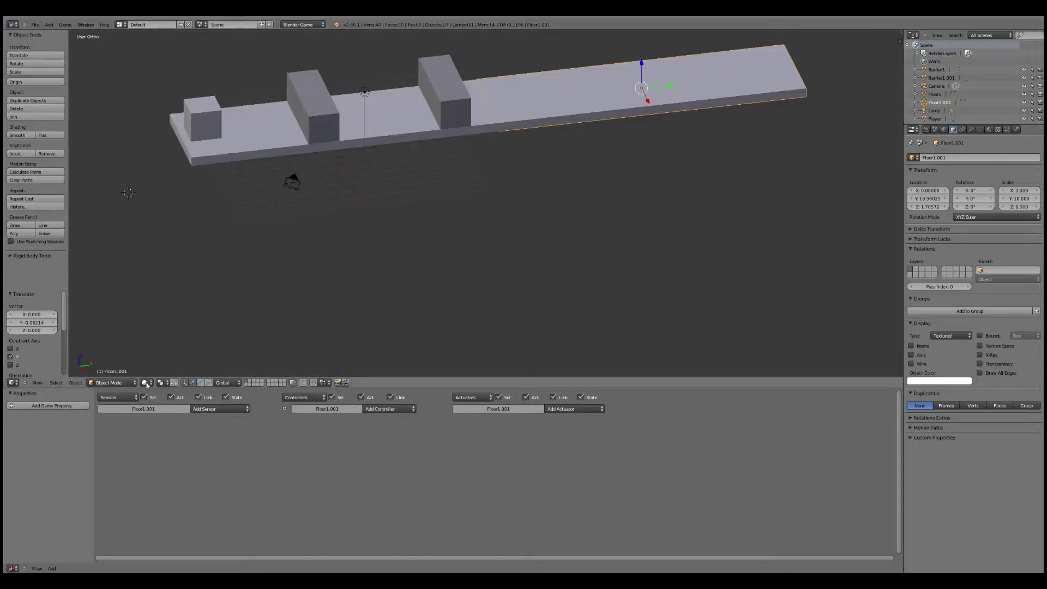
Set the viewport shading to Texture and test-run the game, driving the player across both floor pieces
left_click(146, 384)
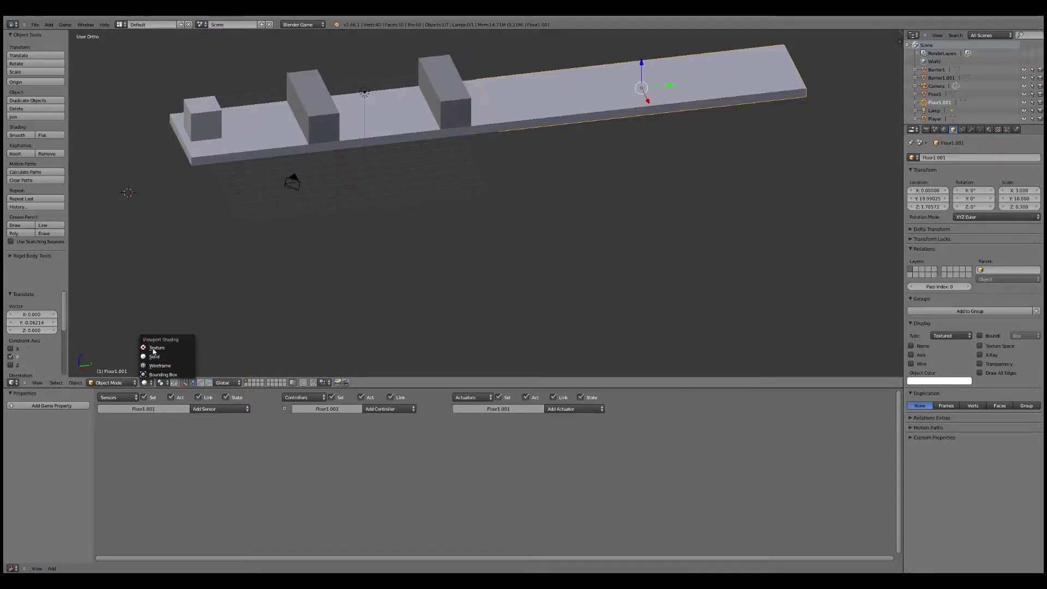
left_click(154, 348)
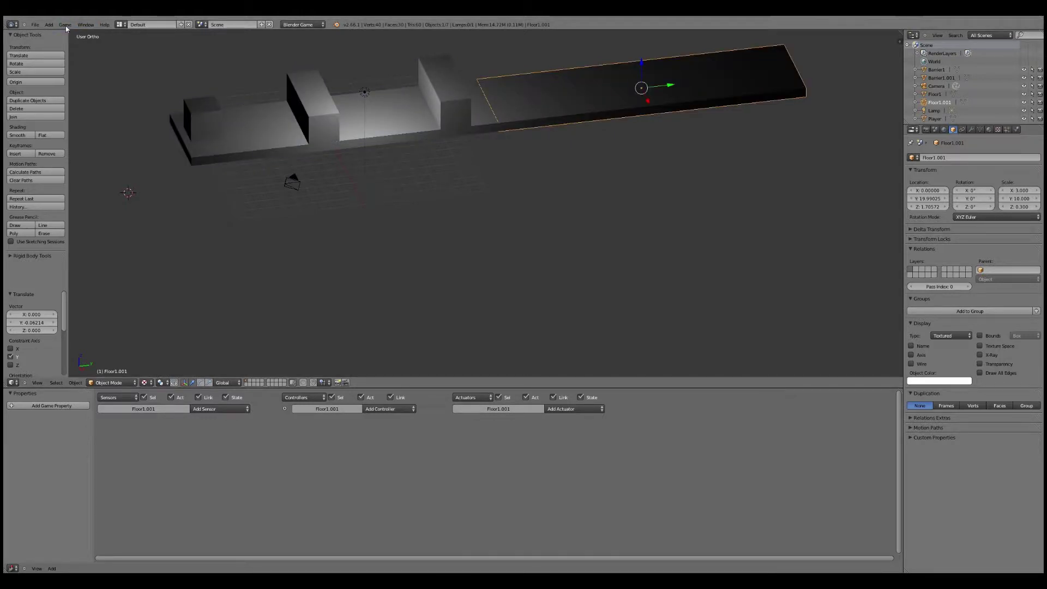
left_click(65, 25)
left_click(82, 32)
key("Up")
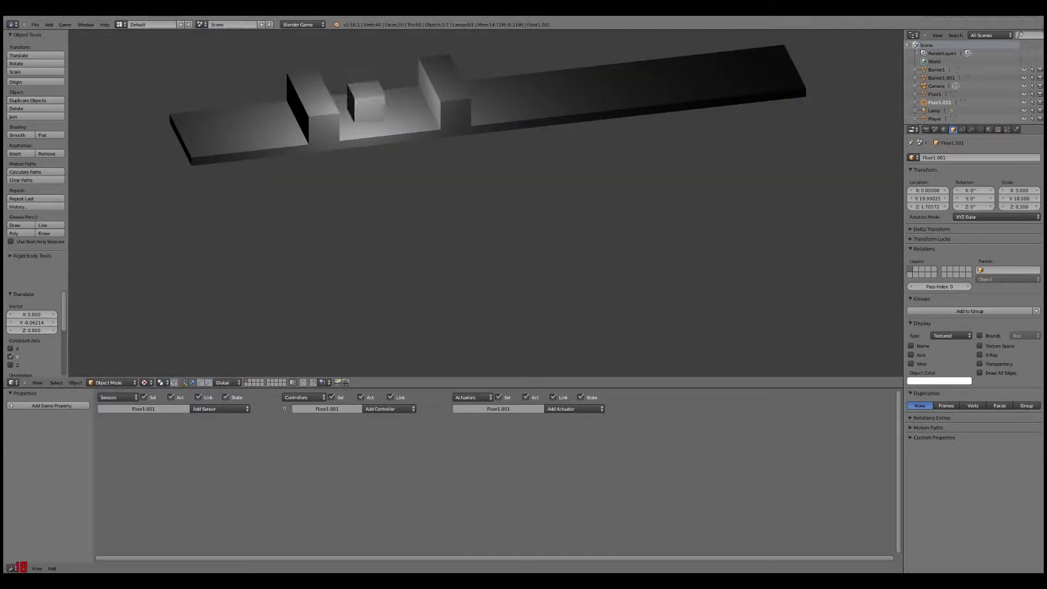
key("Up")
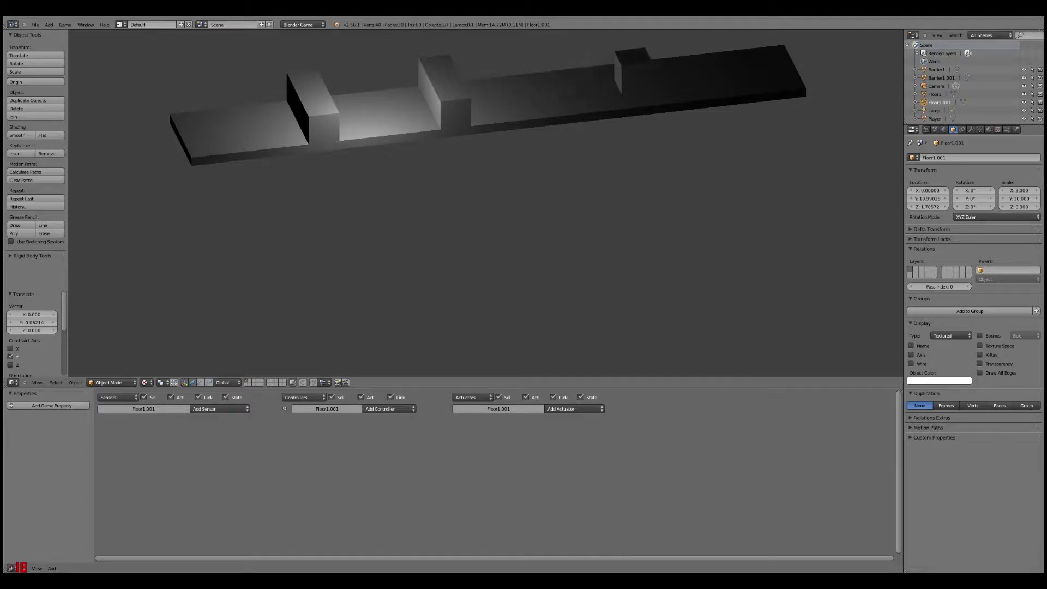
key("Escape")
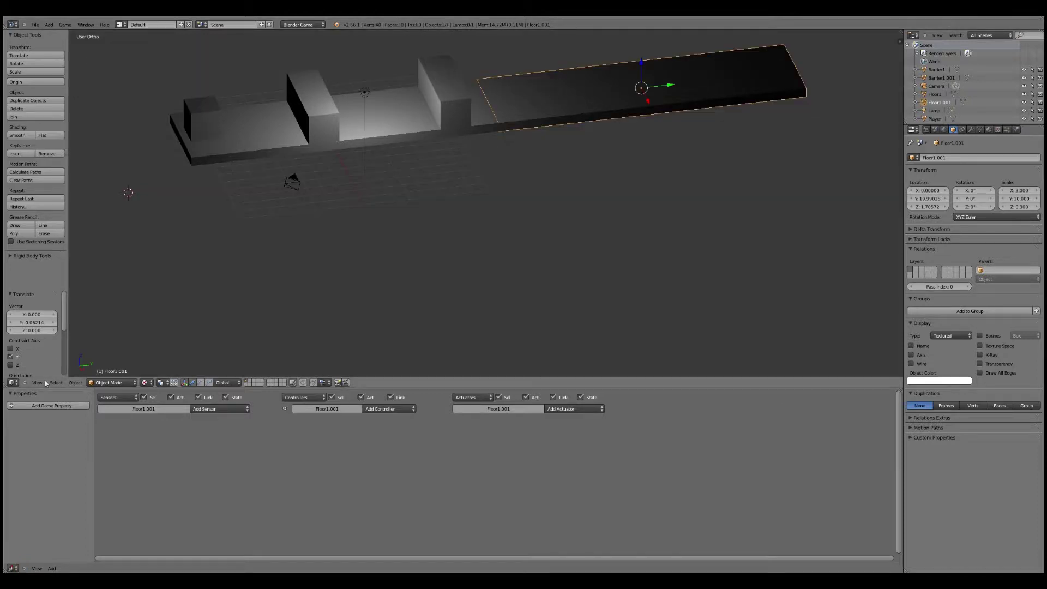
Look through the scene camera and test-run the game twice to check the camera following the player over the extended level
left_click(37, 382)
left_click(49, 359)
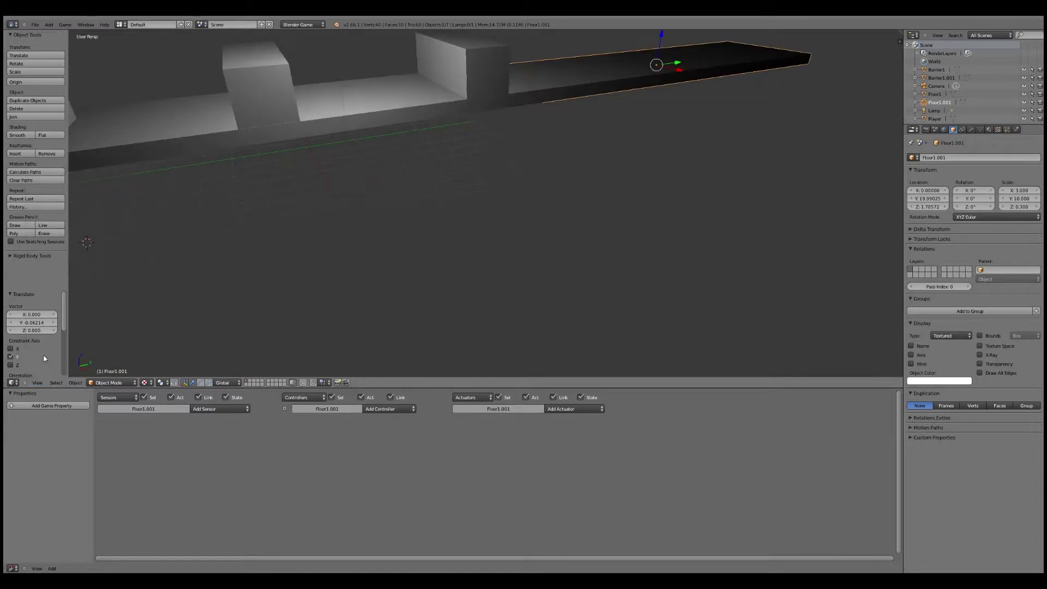
left_click(65, 24)
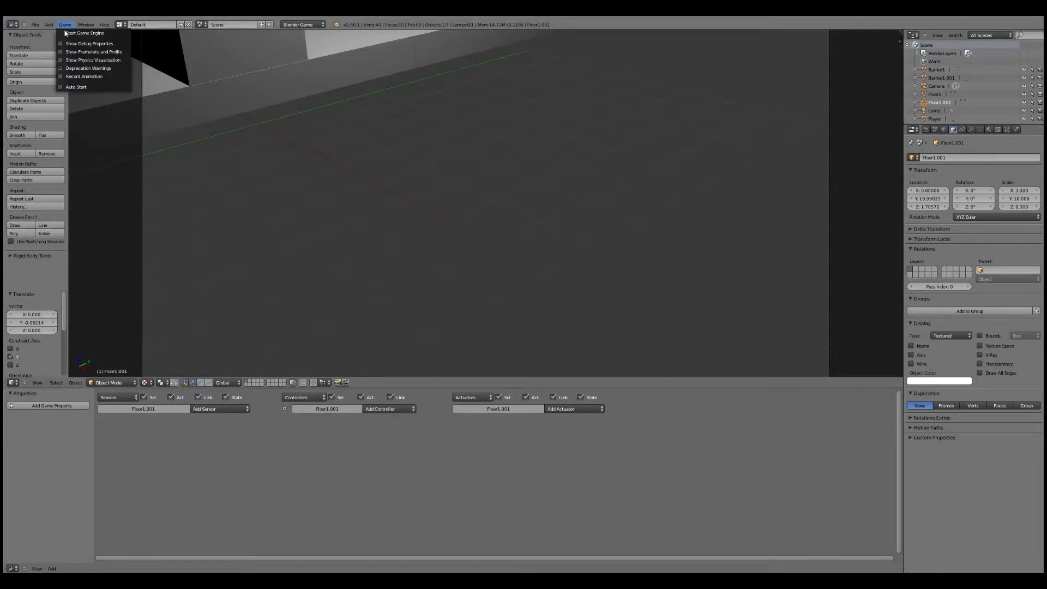
left_click(82, 33)
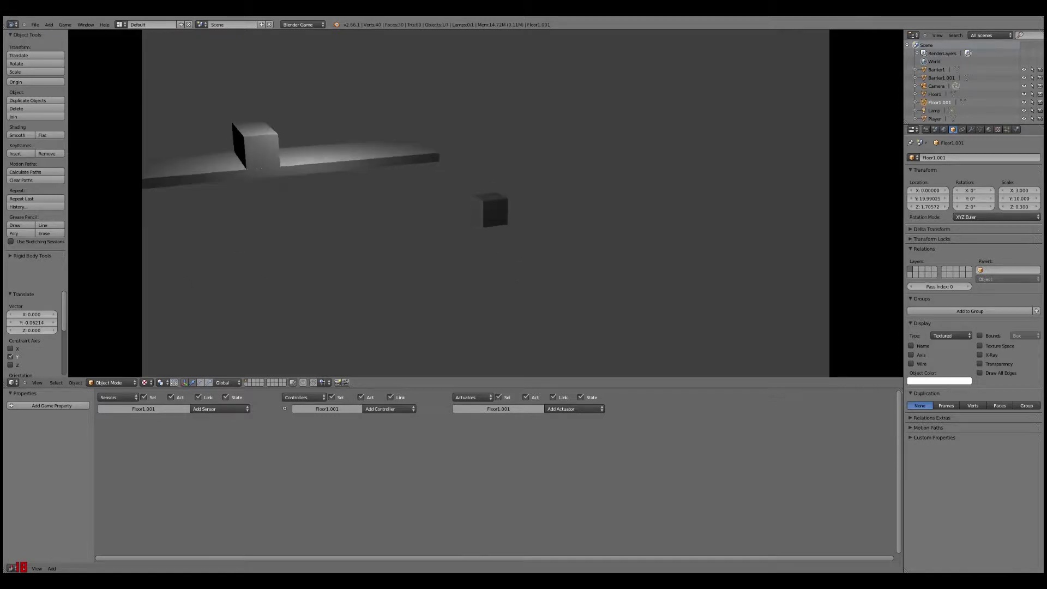
key("Escape")
left_click(35, 24)
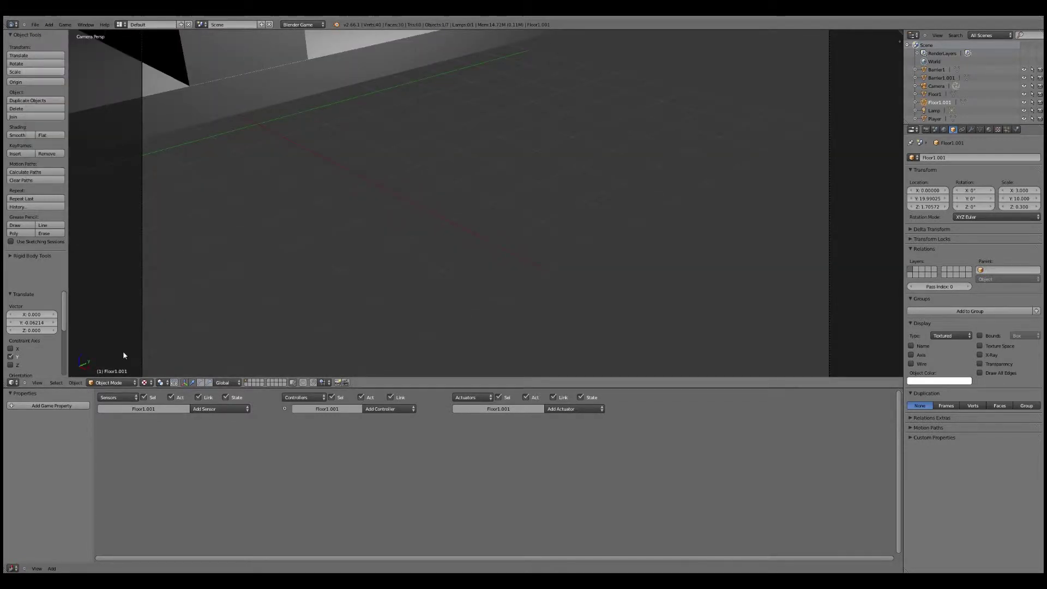
left_click(65, 24)
left_click(82, 33)
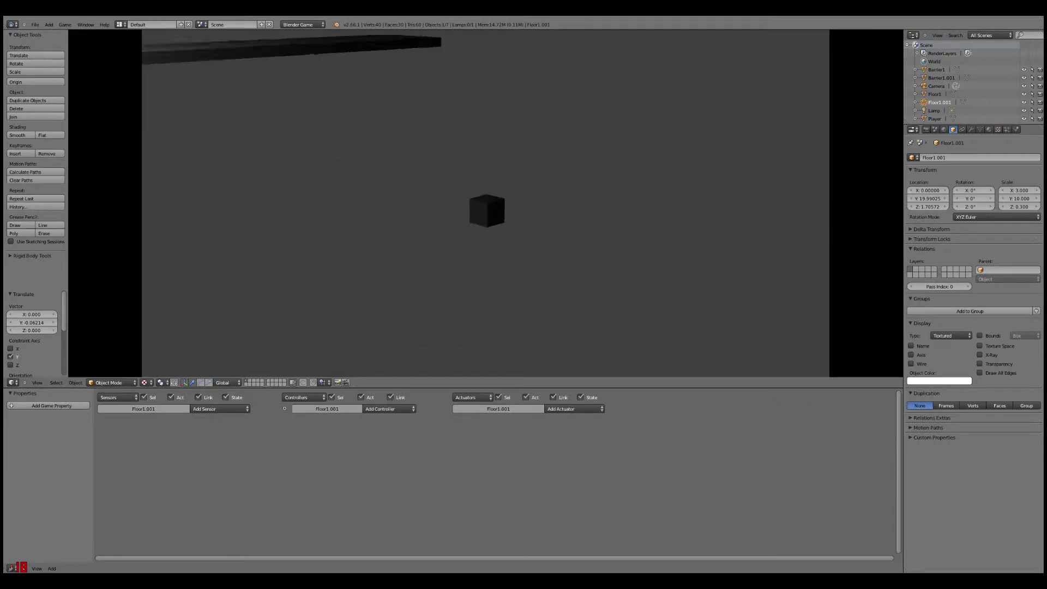
key("Escape")
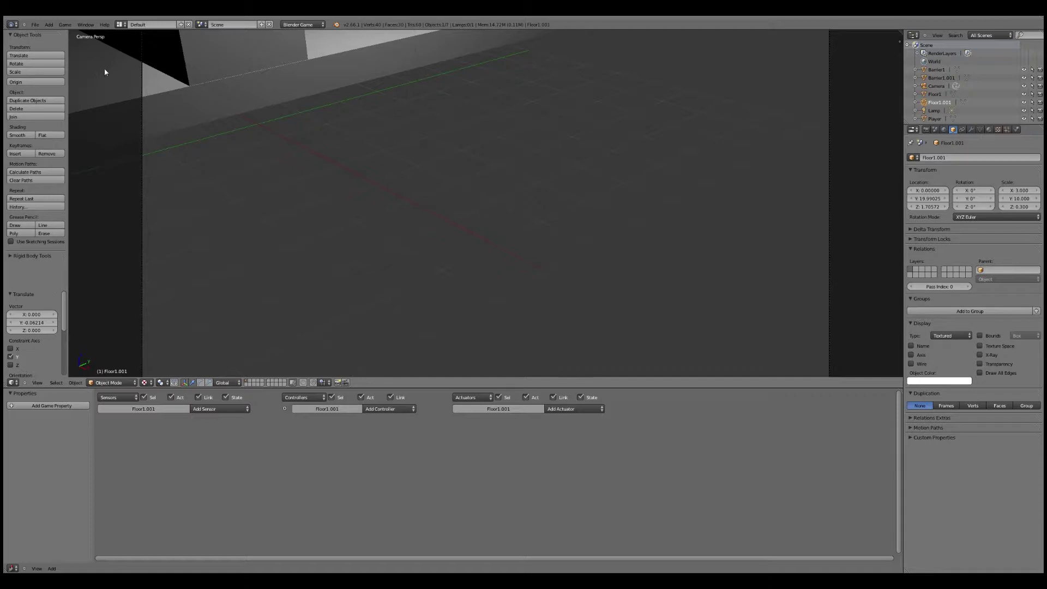
Shorten the floor copy by setting its Y scale to 4
middle_click_drag(104, 68, 253, 131)
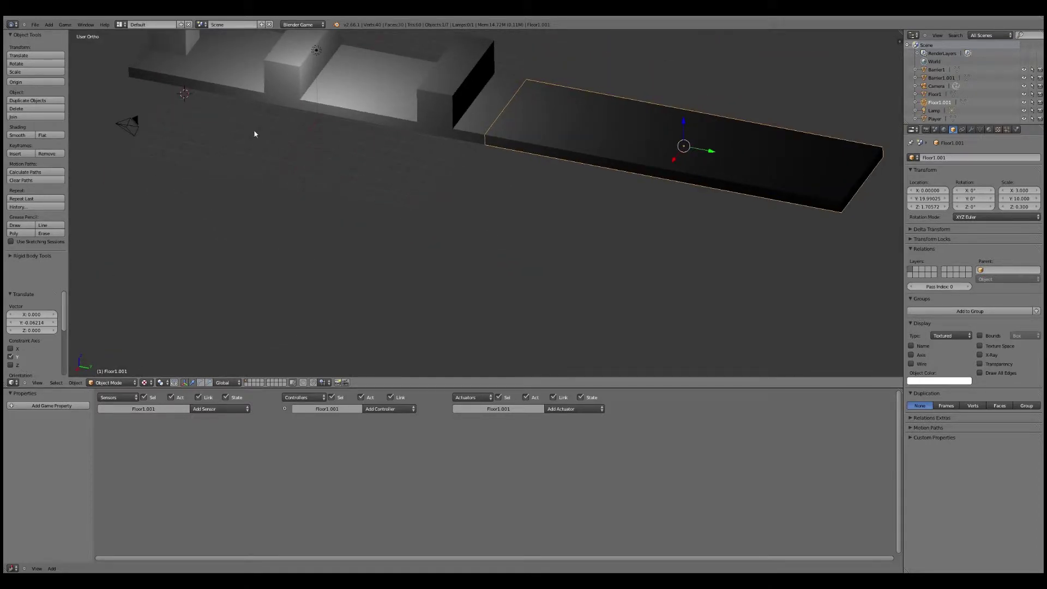
middle_click_drag(254, 134, 284, 136)
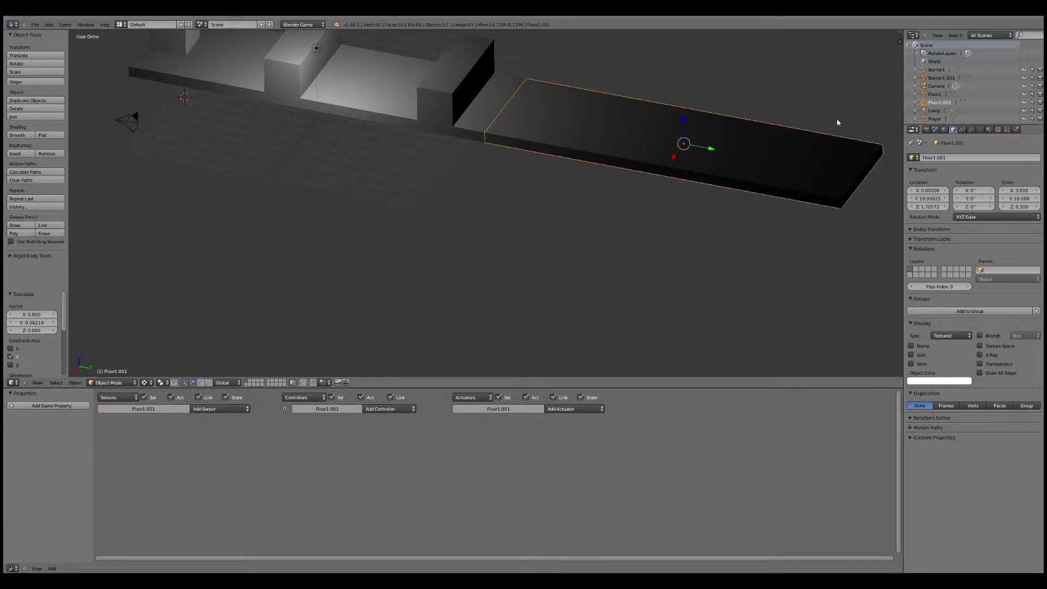
left_click(1021, 199)
type("4")
key("Return")
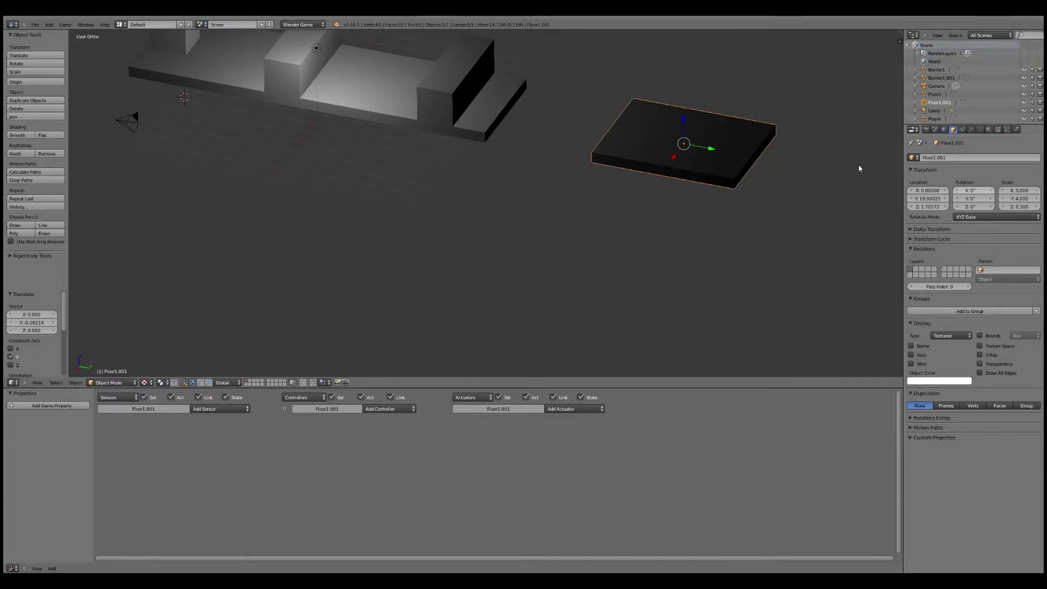
Move the shortened floor copy about -5.98 units along the Y axis, up against the original floor's end
key("g")
key("y")
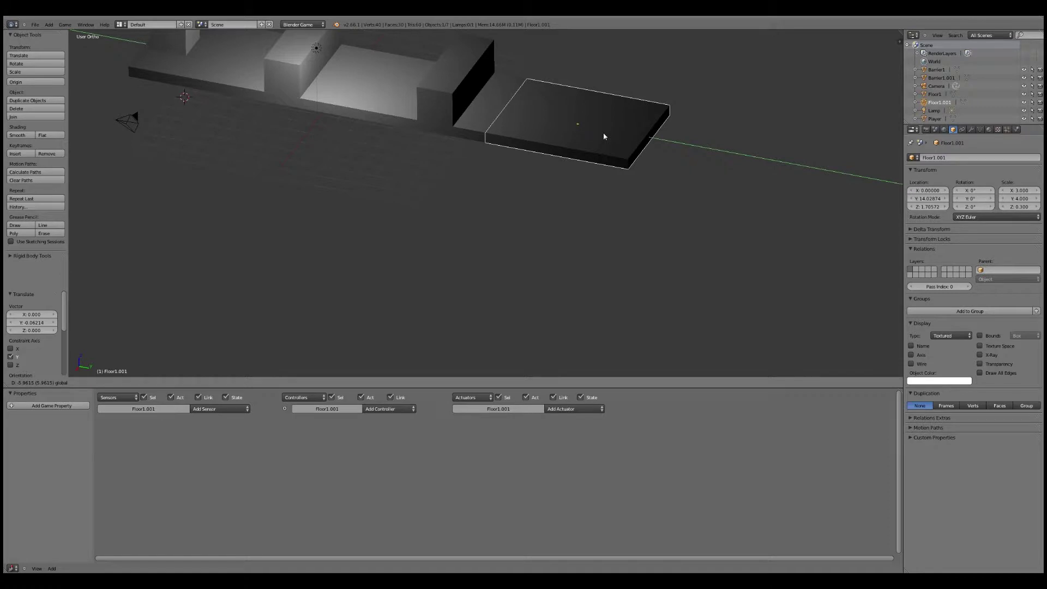
left_click(403, 87)
Duplicate the original long floor and place the copy about 28.03 units along the Y axis, beyond the shortened floor's end
right_click(404, 87)
left_click(40, 103)
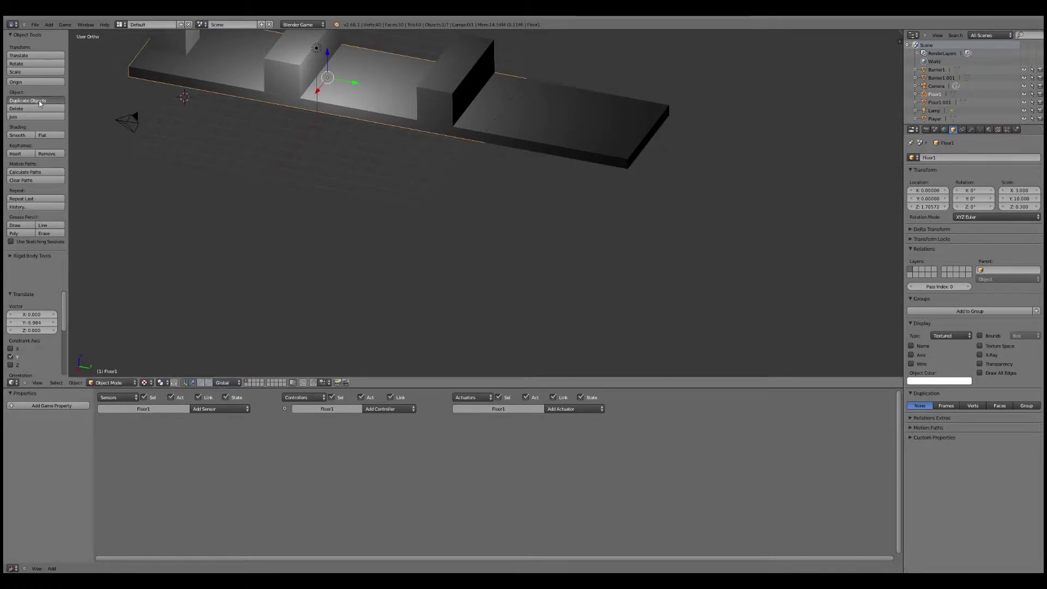
key("y")
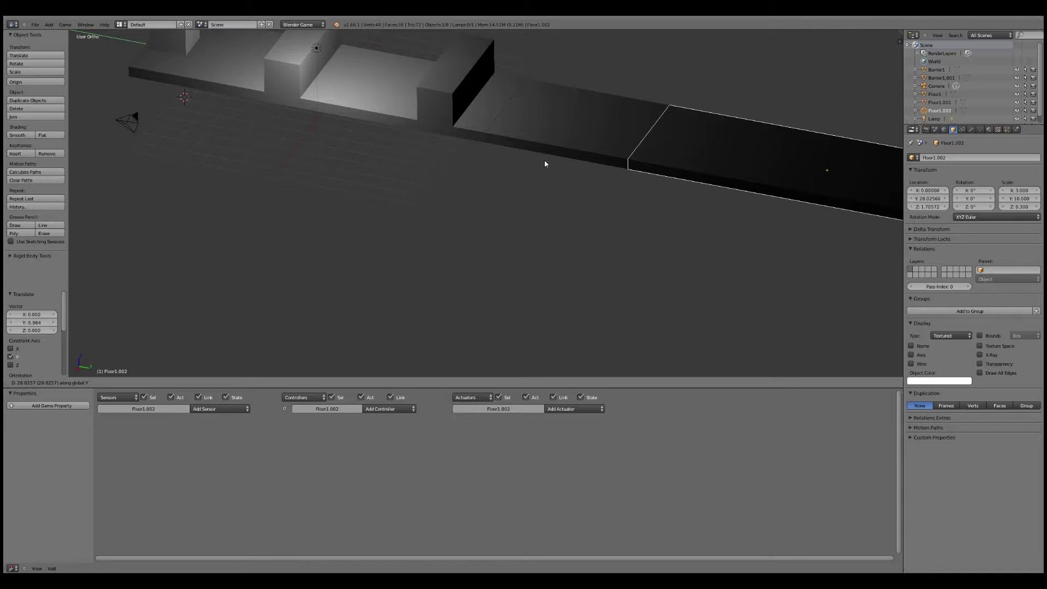
left_click(544, 159)
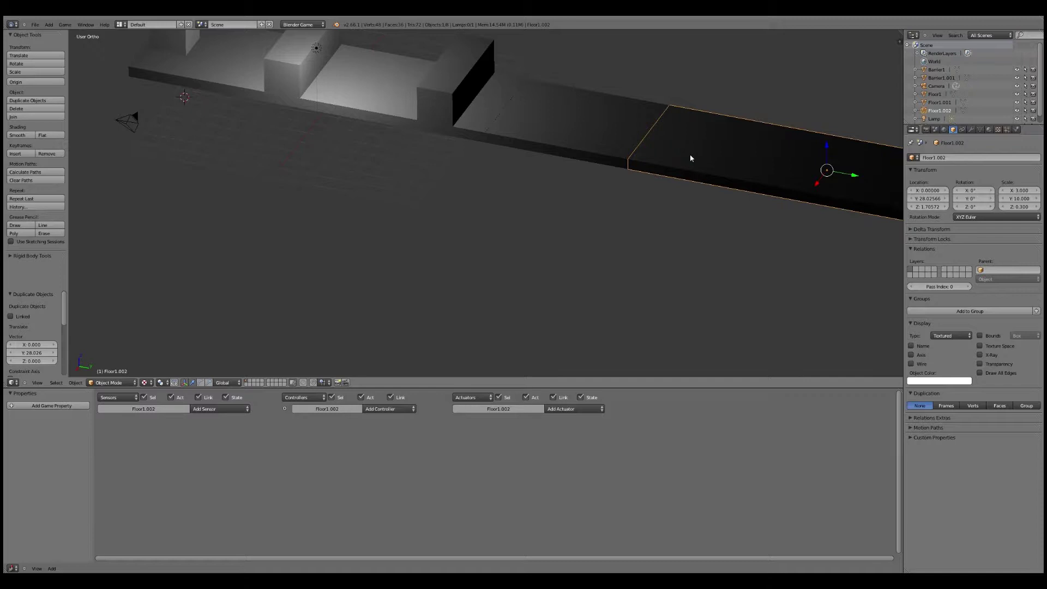
Set the new floor copy's Y scale to 4 and move it about -5.99 units along Y against the previous floor's end
left_click(1014, 198)
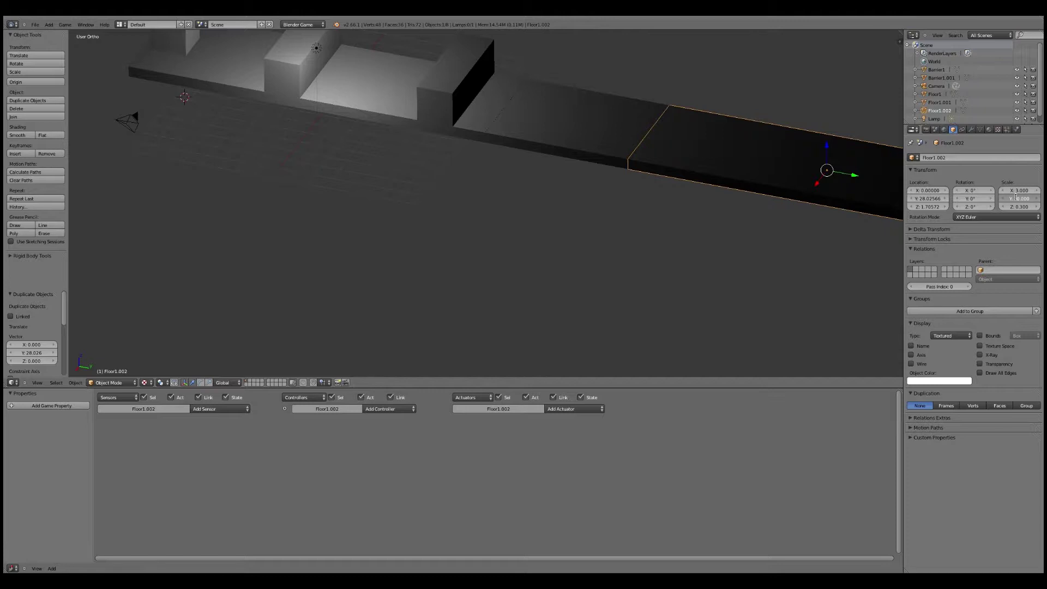
key("Return")
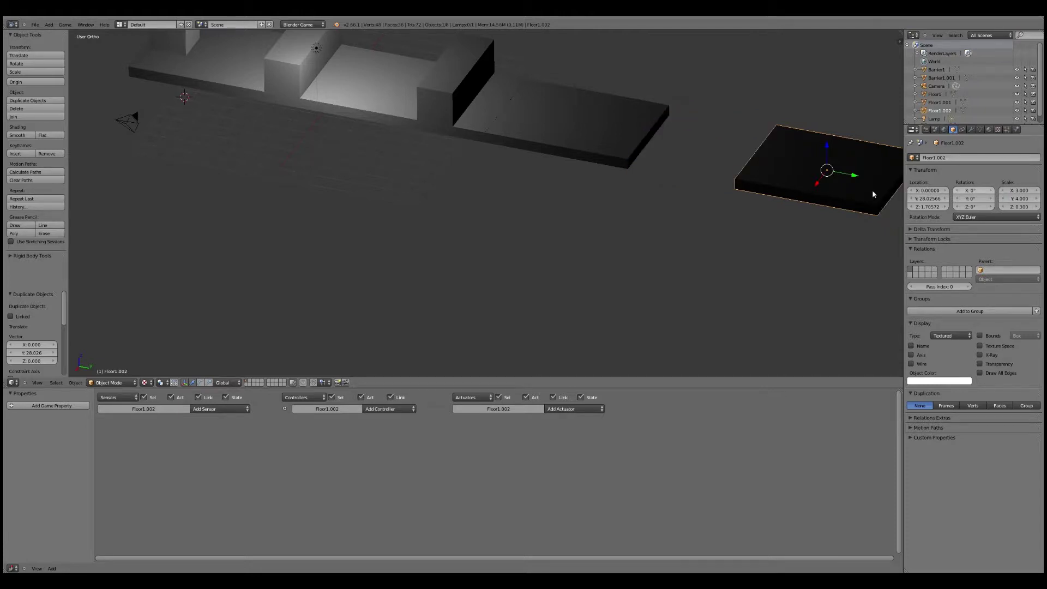
key("g")
key("y")
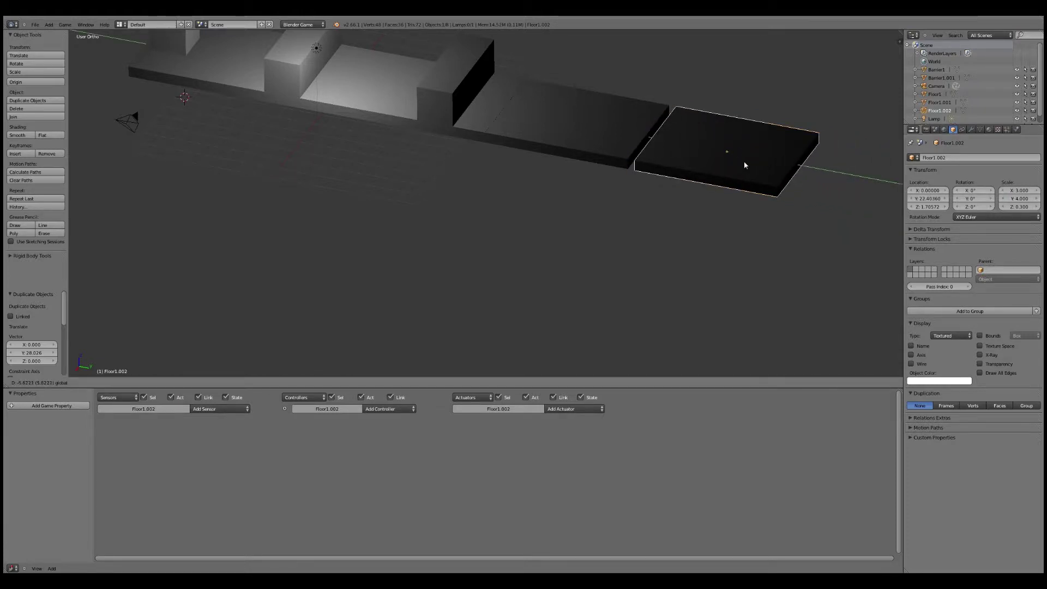
left_click(722, 138)
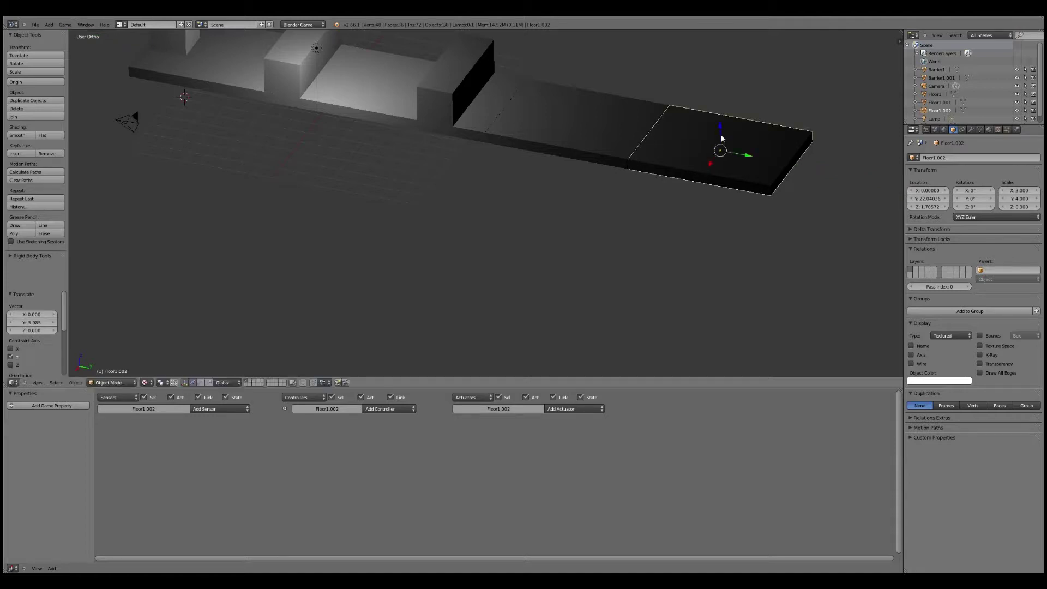
Lower the short end floor along the Z axis to a Z location of about -1.93
key("g")
key("z")
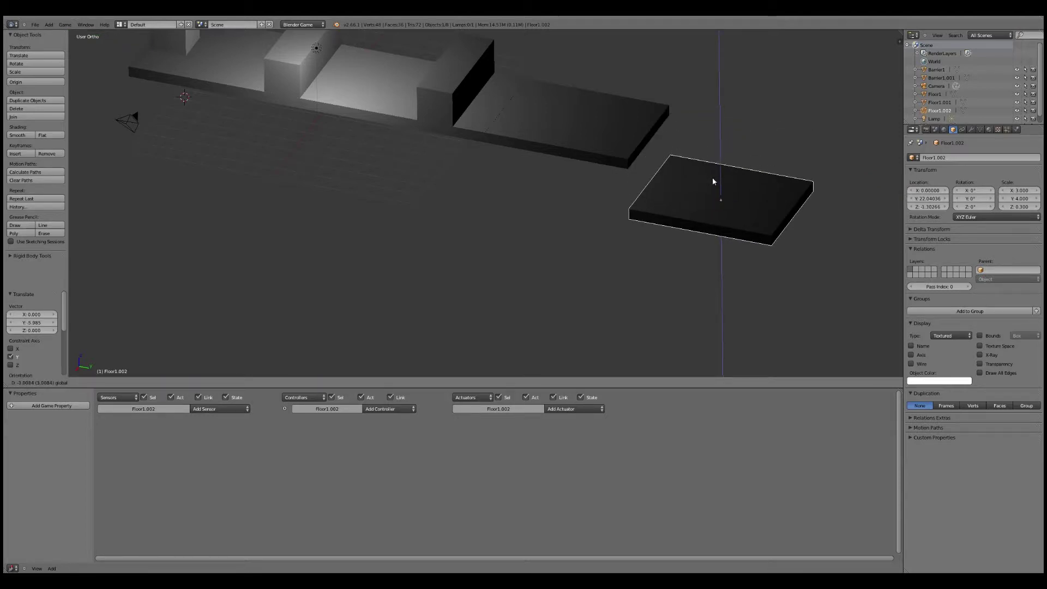
left_click(712, 182)
key("g")
key("z")
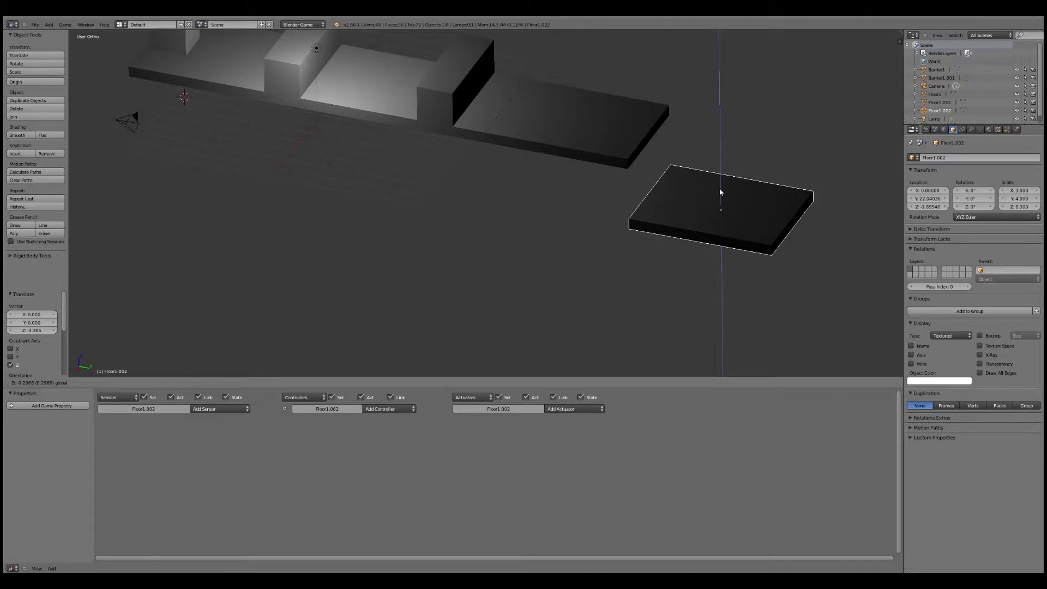
left_click(629, 122)
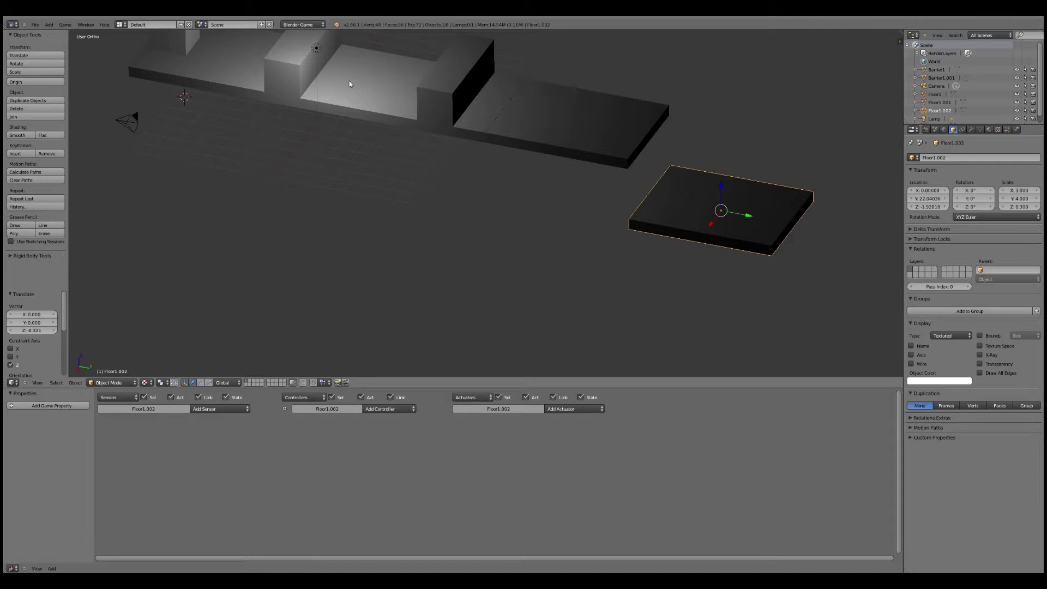
Duplicate the original long floor again and place the copy about 36.75 units along the Y axis, past the lowered piece
right_click(349, 81)
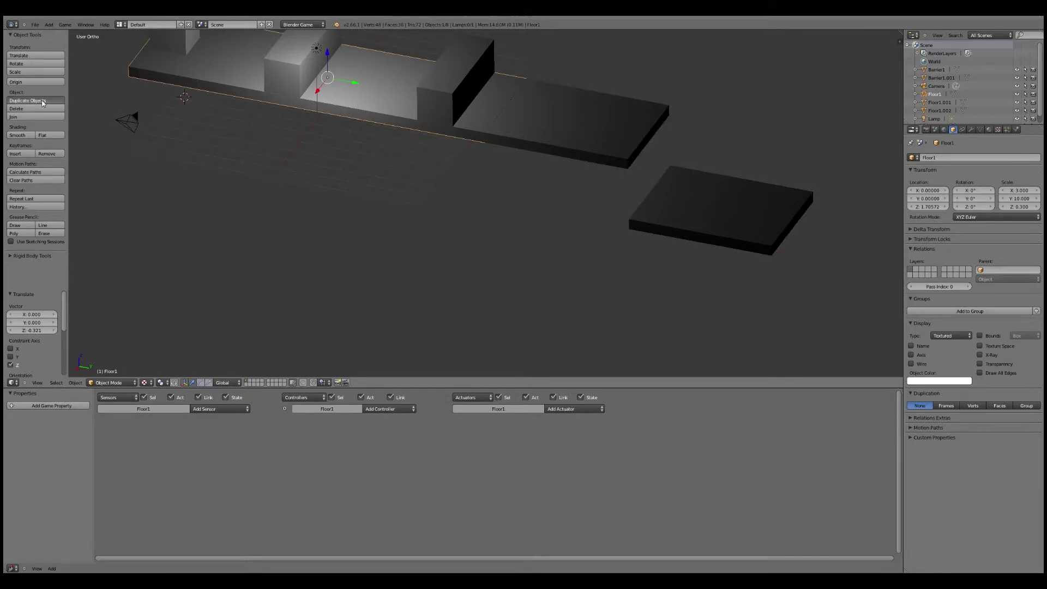
left_click(43, 102)
key("y")
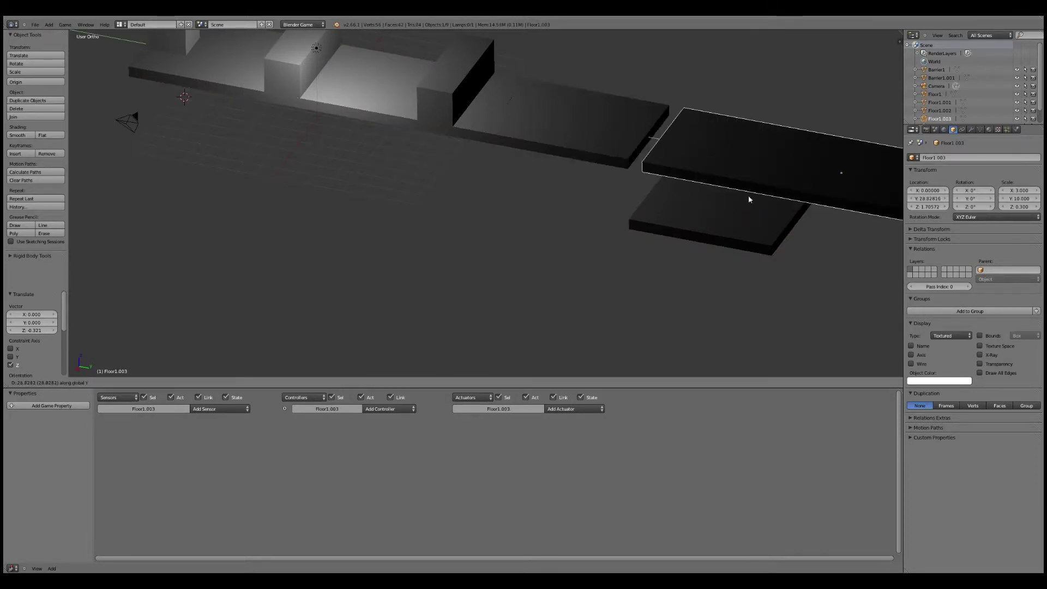
left_click(705, 182)
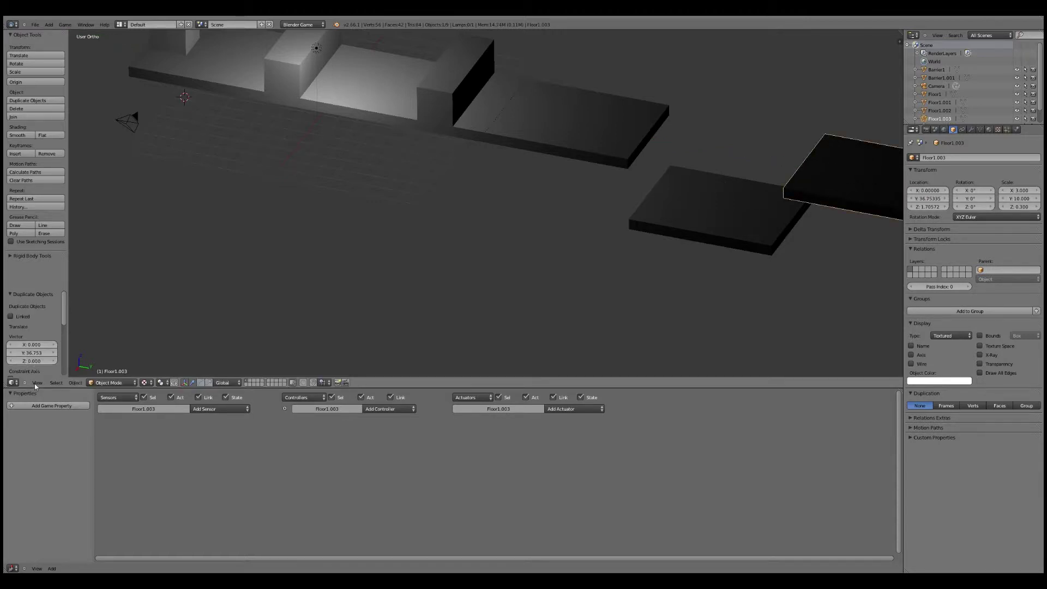
In the top view, move the far floor copy about -0.7 units along Y so its near edge meets the lowered floor's far edge
left_click(37, 383)
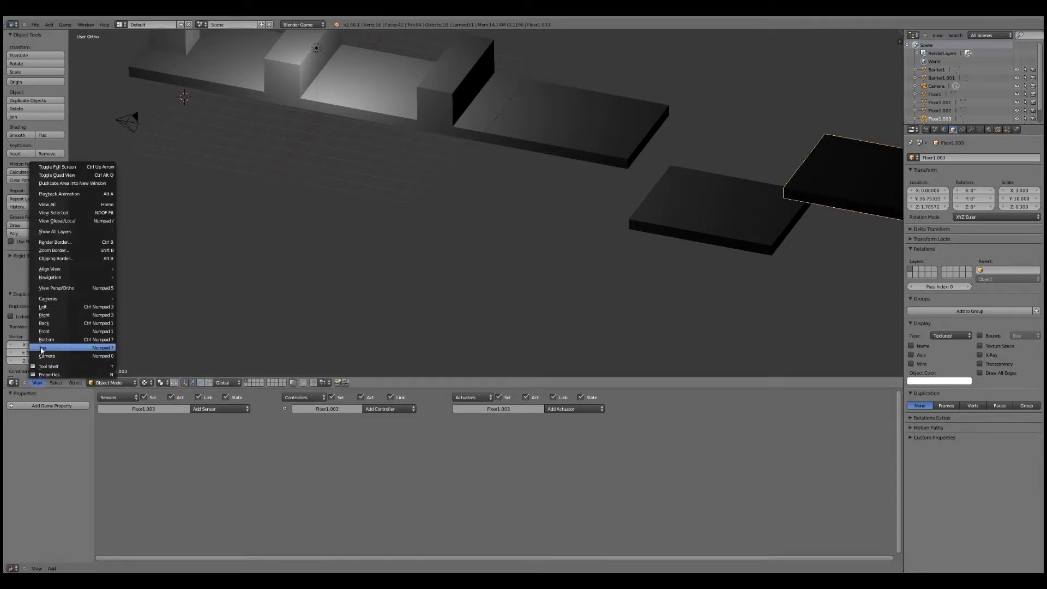
left_click(43, 349)
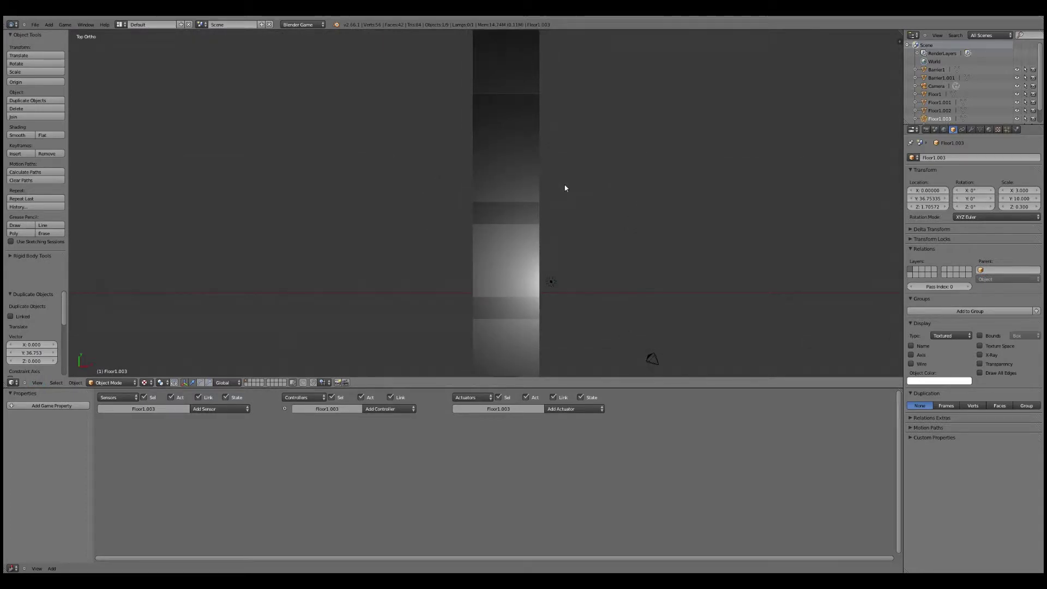
scroll(493, 123, "down", 2)
middle_click_drag(492, 115, 472, 254, "shift")
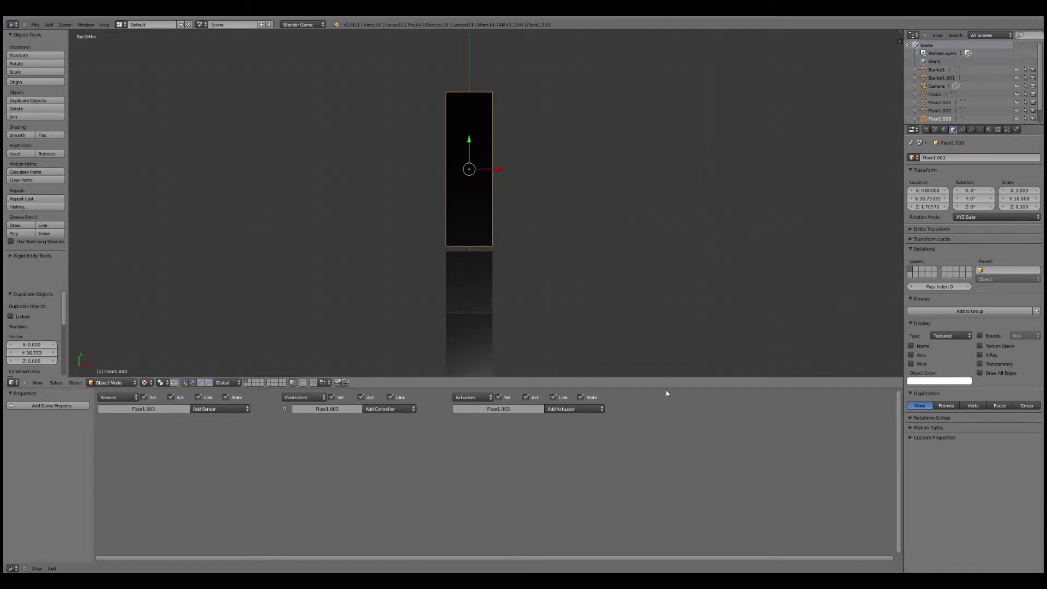
left_click_drag(666, 389, 676, 506)
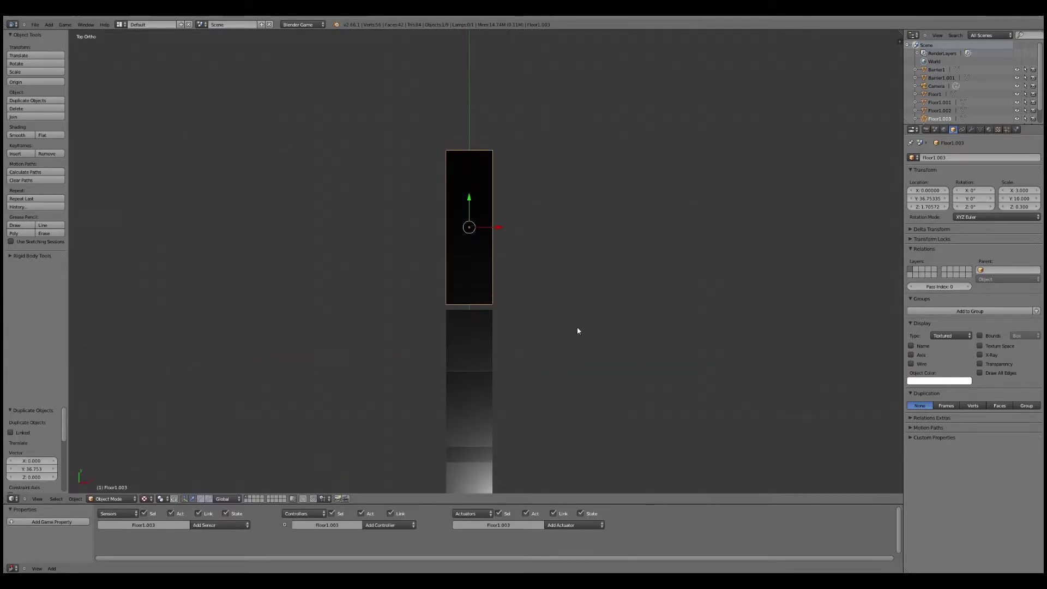
middle_click_drag(536, 238, 531, 287, "shift")
scroll(532, 287, "up", 4)
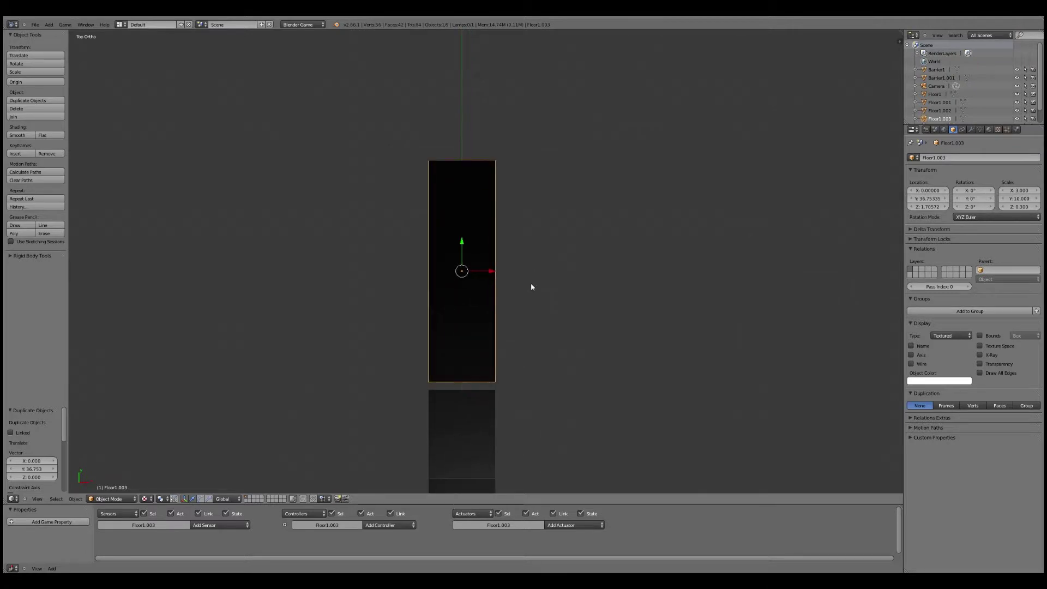
scroll(531, 287, "up", 2)
middle_click_drag(547, 325, 571, 254, "shift")
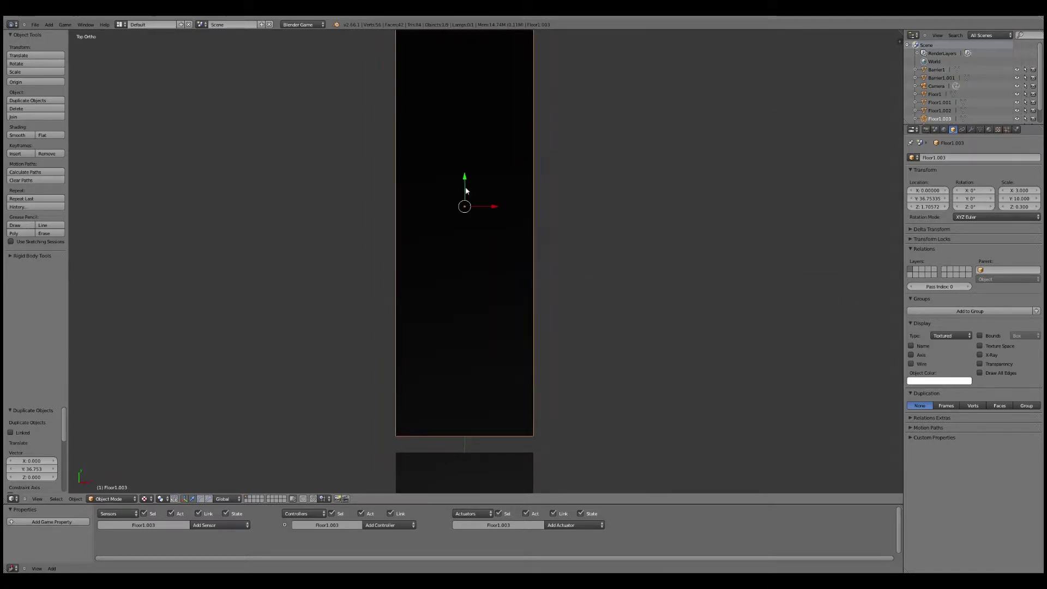
key("g")
key("y")
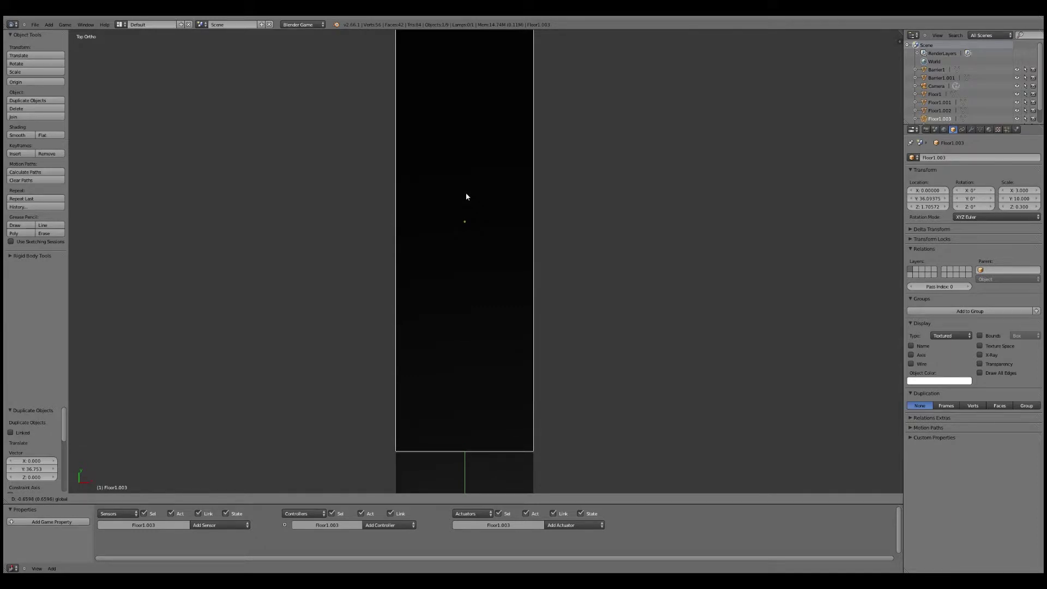
left_click(466, 197)
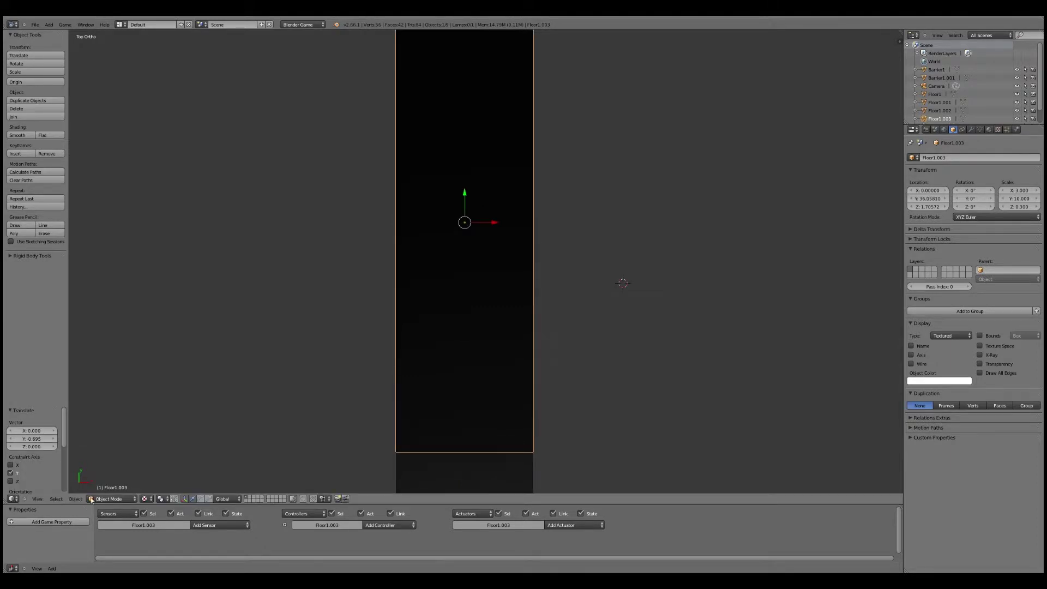
Look through the scene camera and test-run the game, jumping the player over the barriers and driving off the raised floor's end
left_click(43, 498)
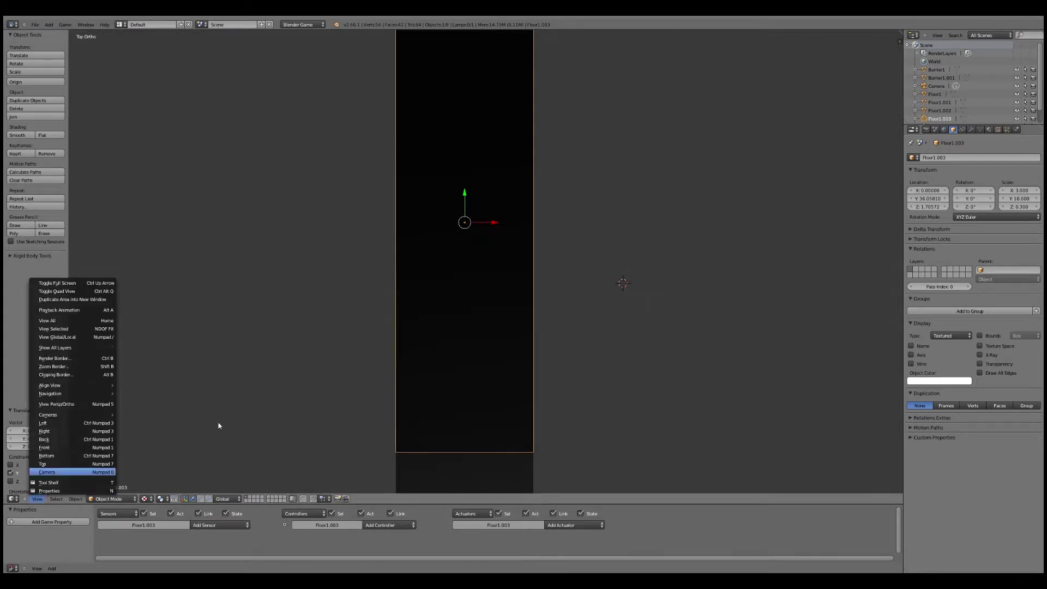
middle_click_drag(238, 402, 575, 341)
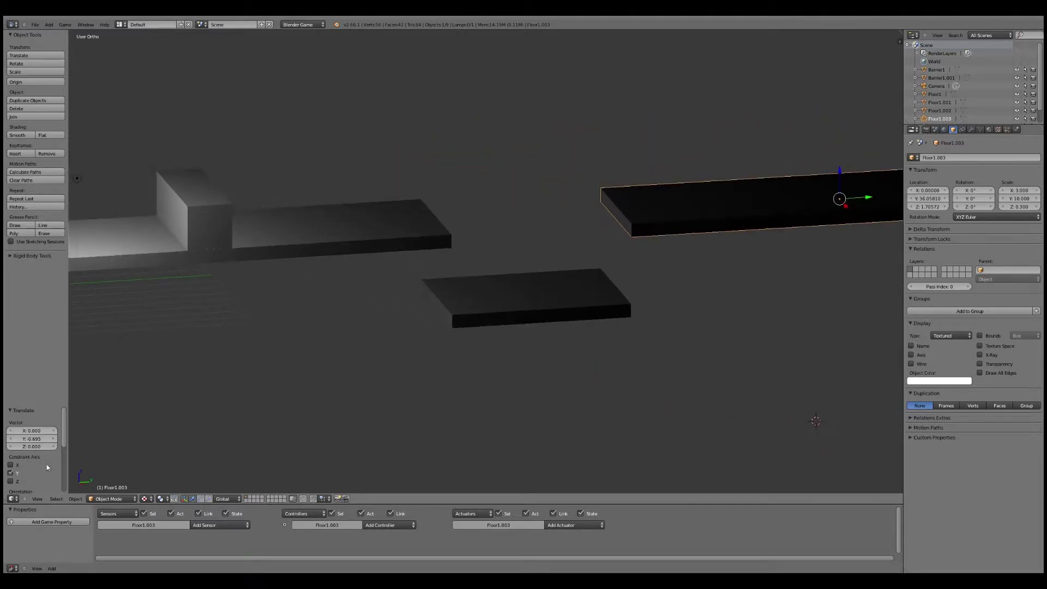
left_click(41, 500)
left_click(52, 472)
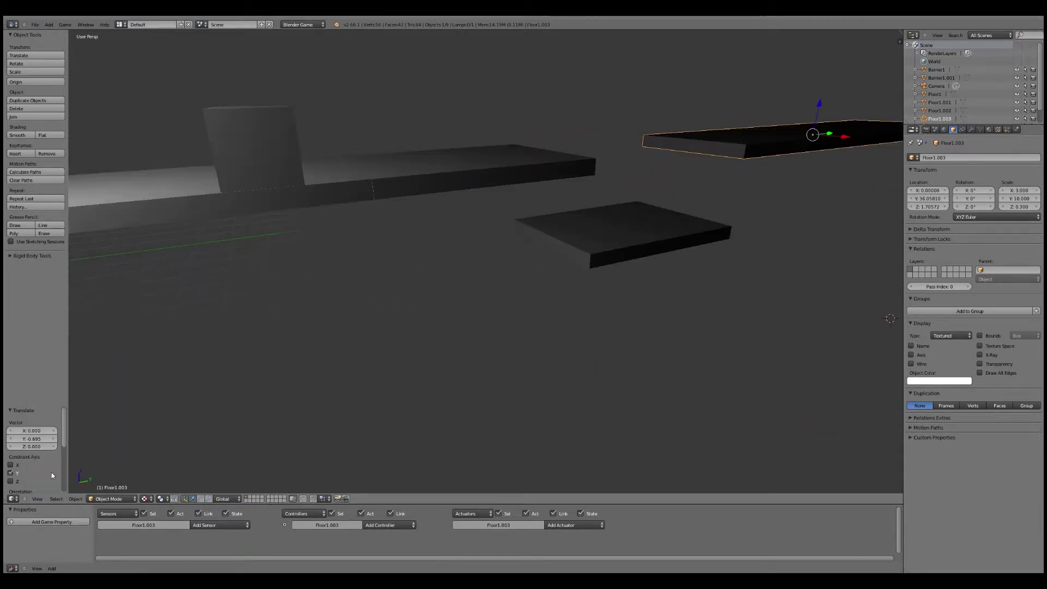
left_click(65, 24)
left_click(82, 35)
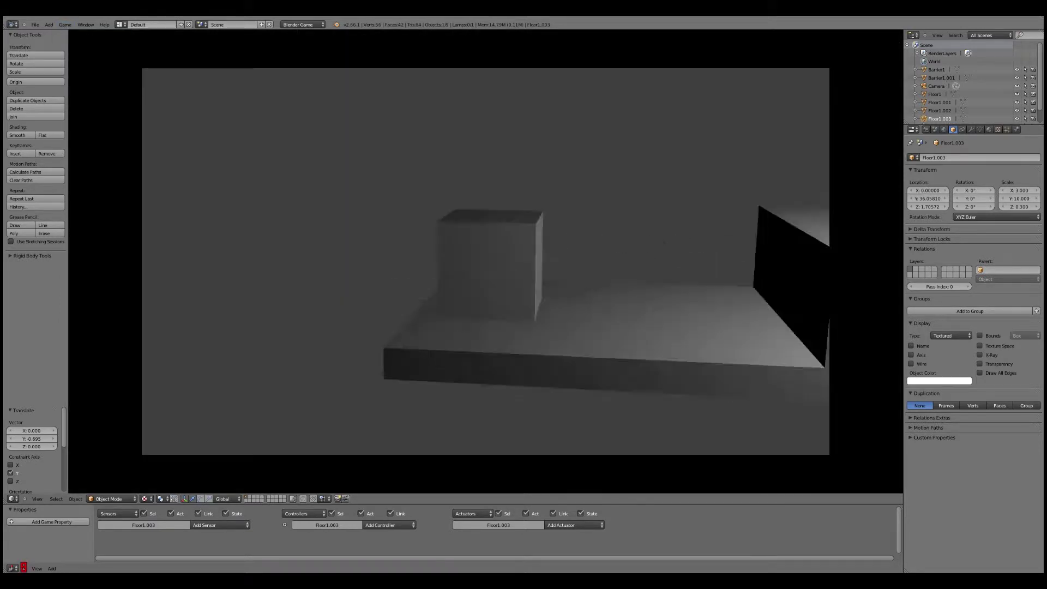
key("Left")
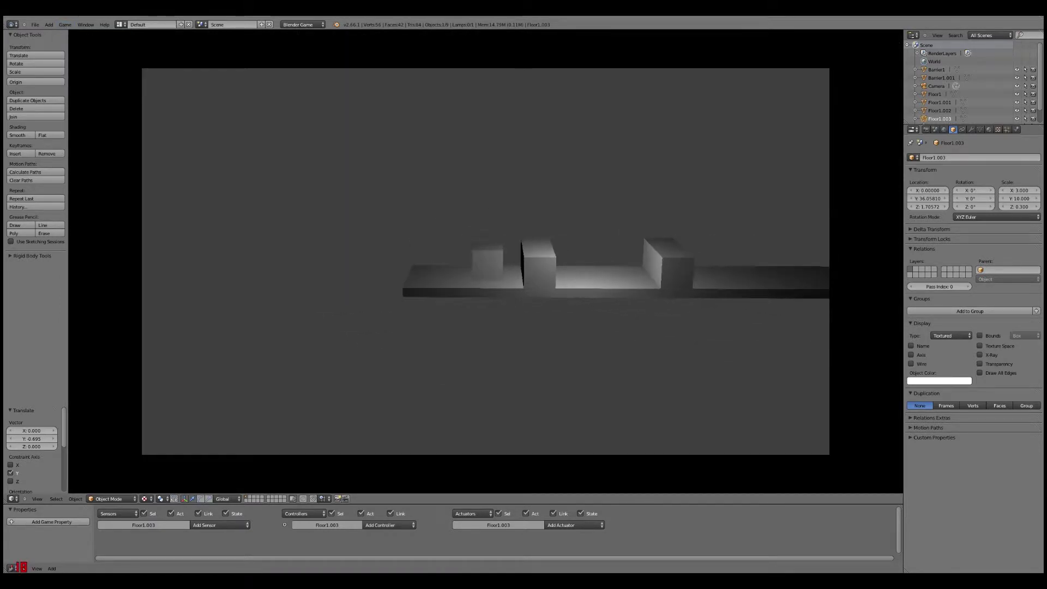
key("space")
key("Right")
key("space")
key("Right")
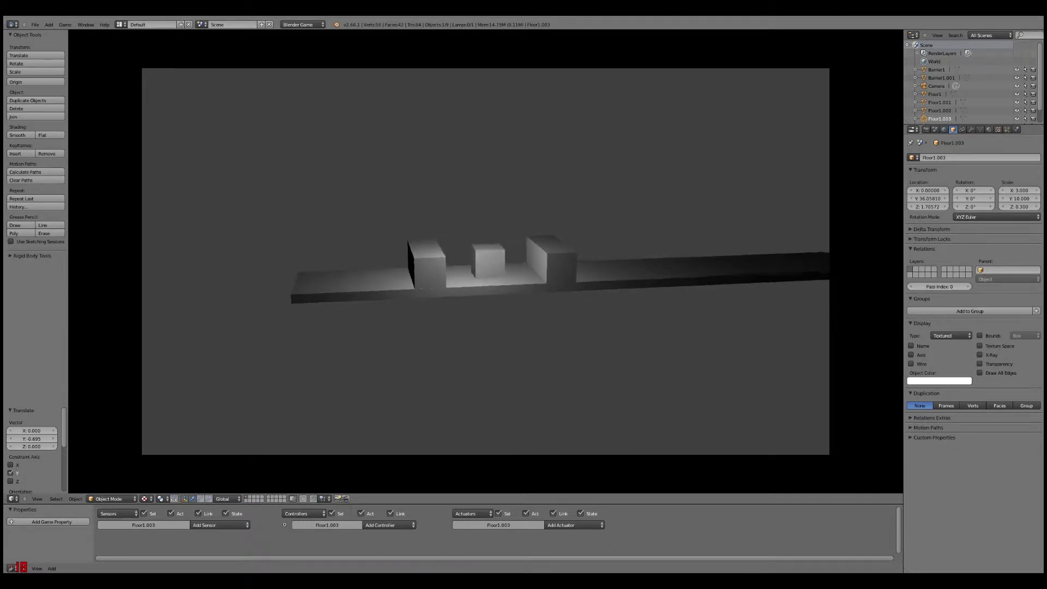
key("Right")
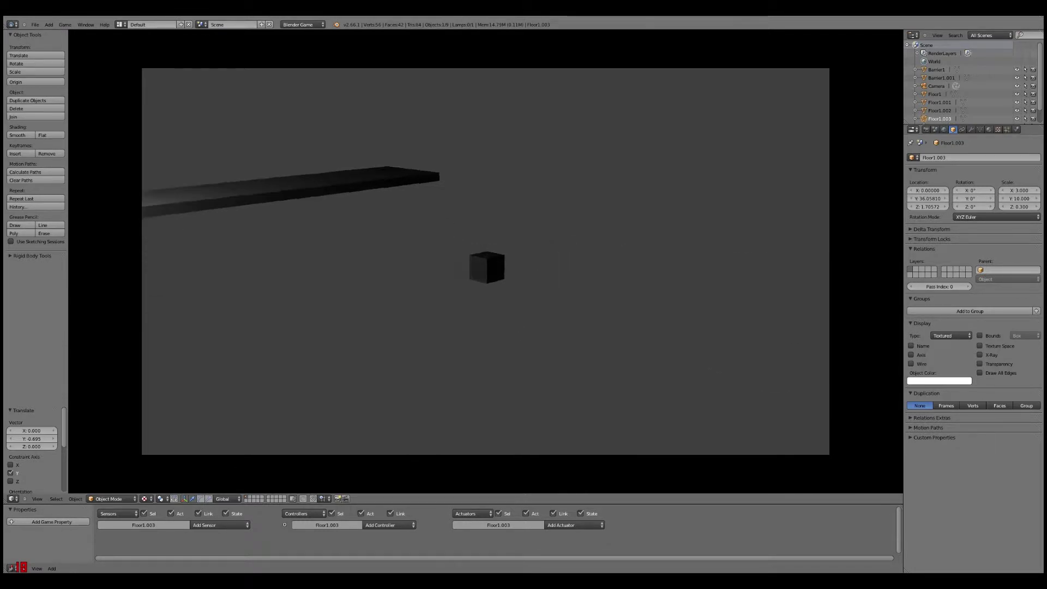
key("Escape")
Test-run the game twice more, trying to get the player across the gap onto the far floor
left_click(34, 25)
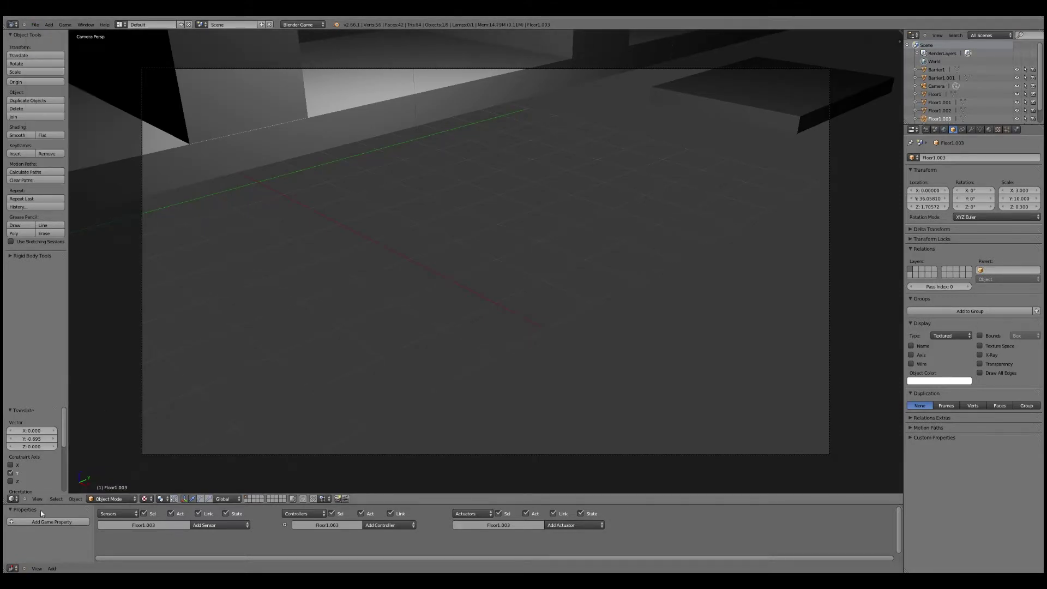
left_click(65, 24)
left_click(81, 34)
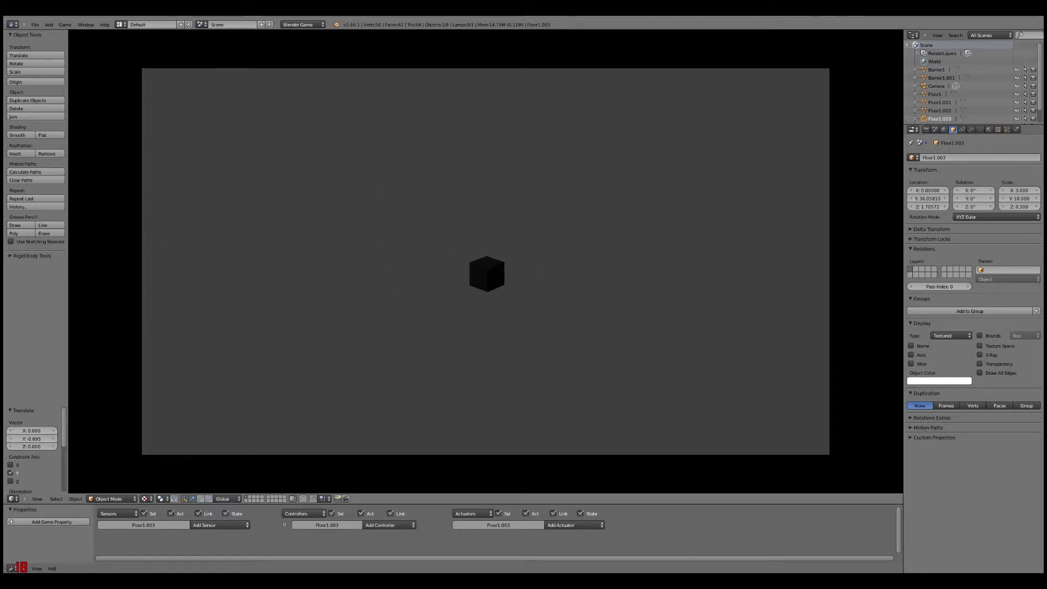
key("Escape")
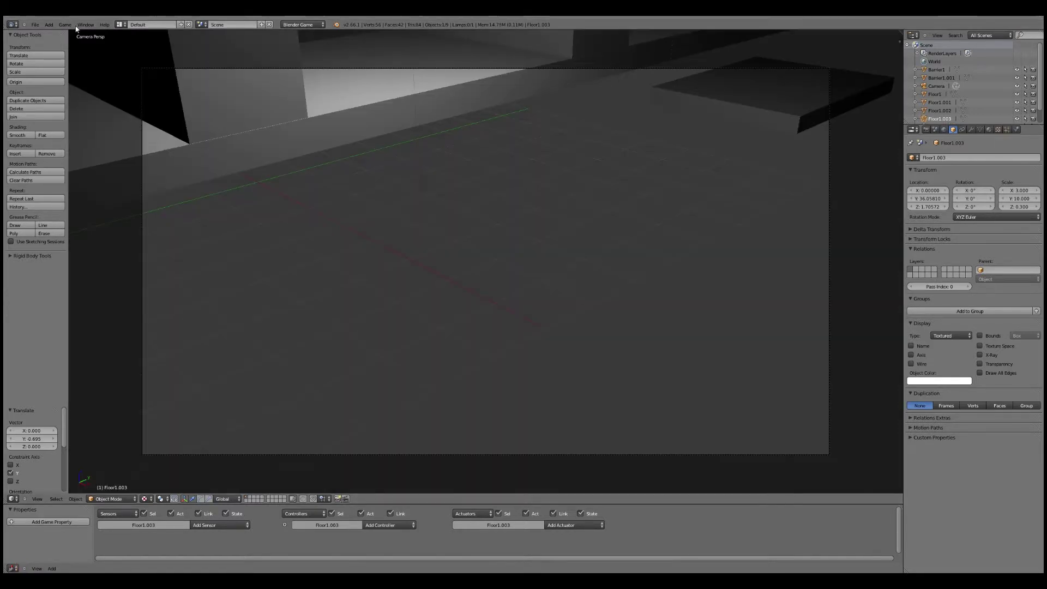
left_click(65, 25)
left_click(82, 36)
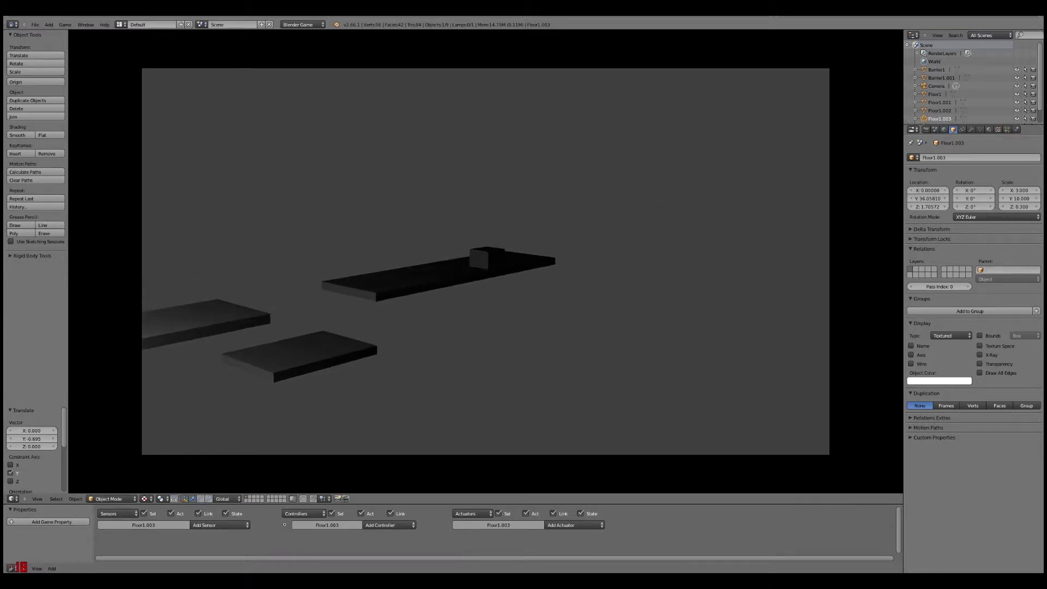
key("Escape")
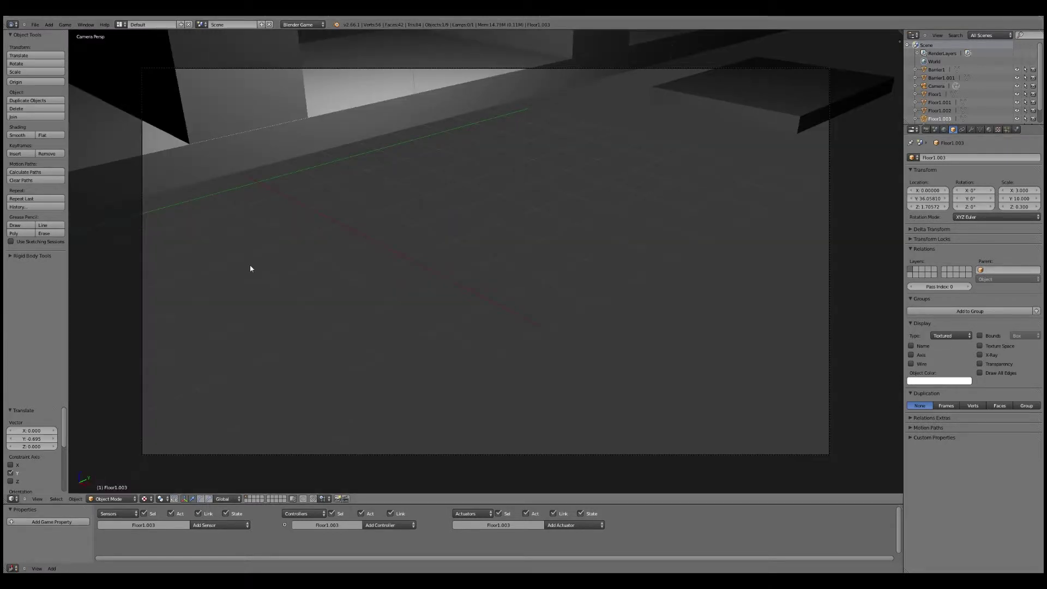
Select the lowered floor piece in the gap and set its Y scale to 3
middle_click_drag(250, 267, 327, 235)
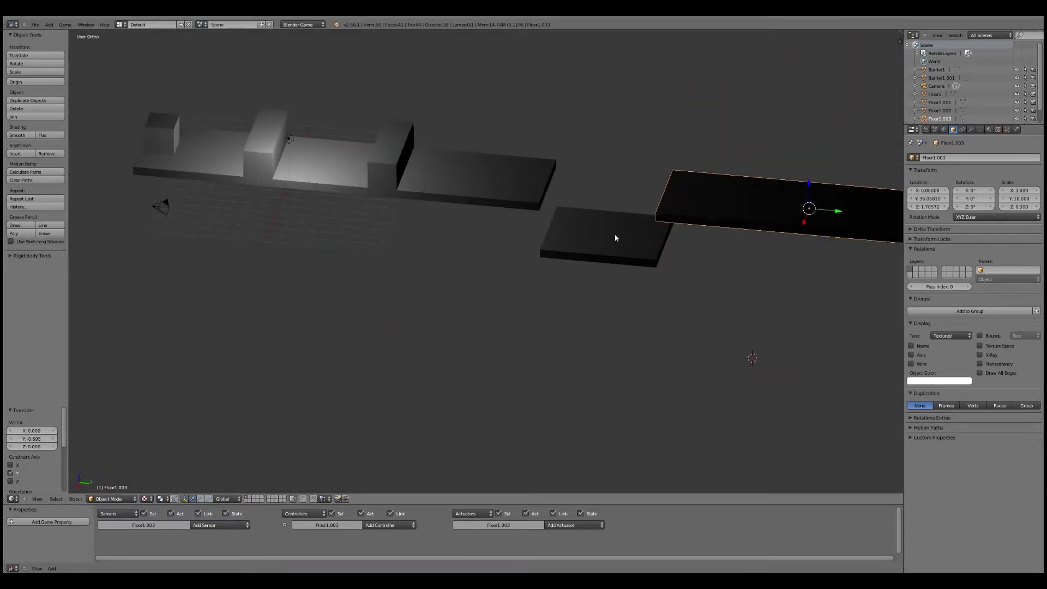
middle_click_drag(615, 238, 615, 235)
right_click(615, 236)
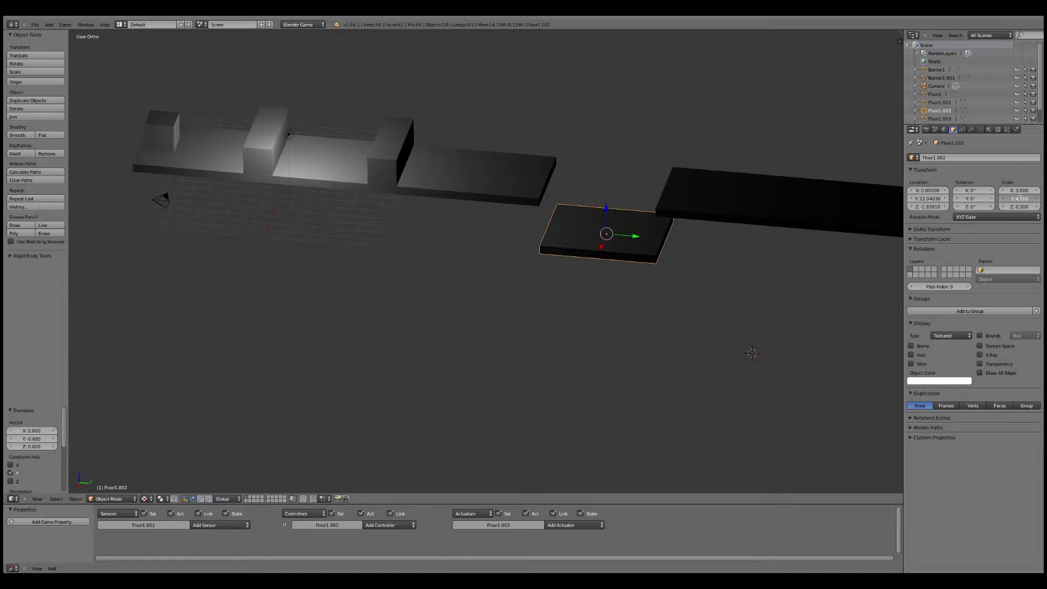
left_click(1018, 200)
type("3")
key("Return")
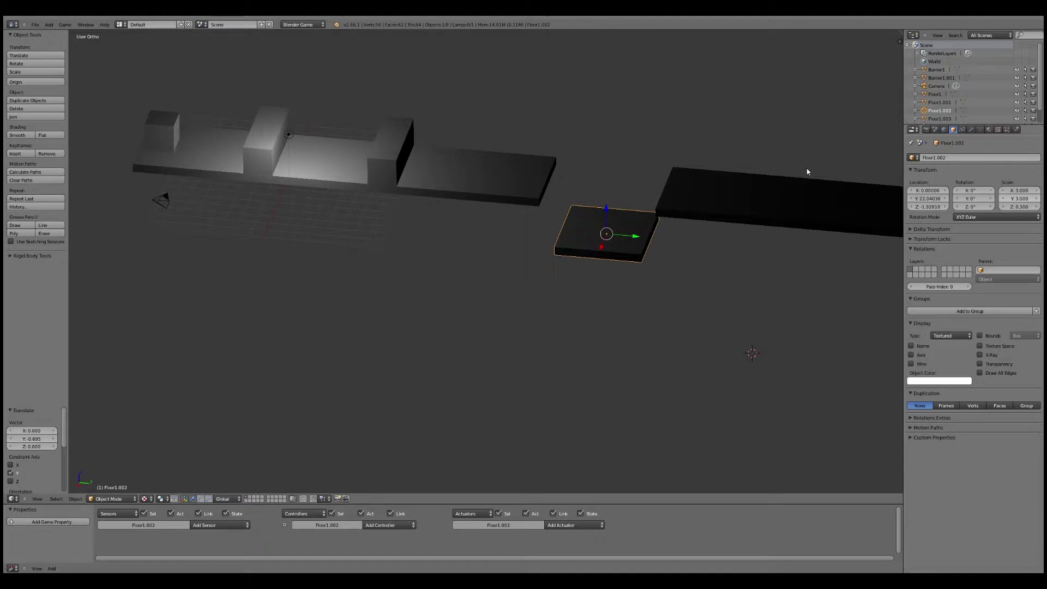
In the top view, move the lowered floor about -1.03 units along Y so its near edge meets the first raised floor's far edge
left_click(37, 499)
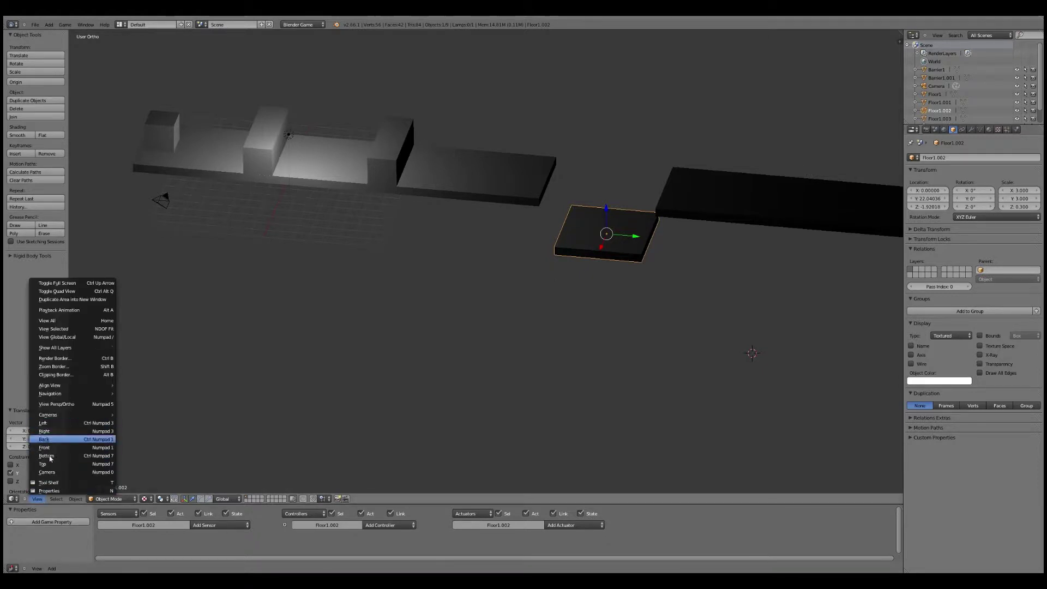
left_click(47, 464)
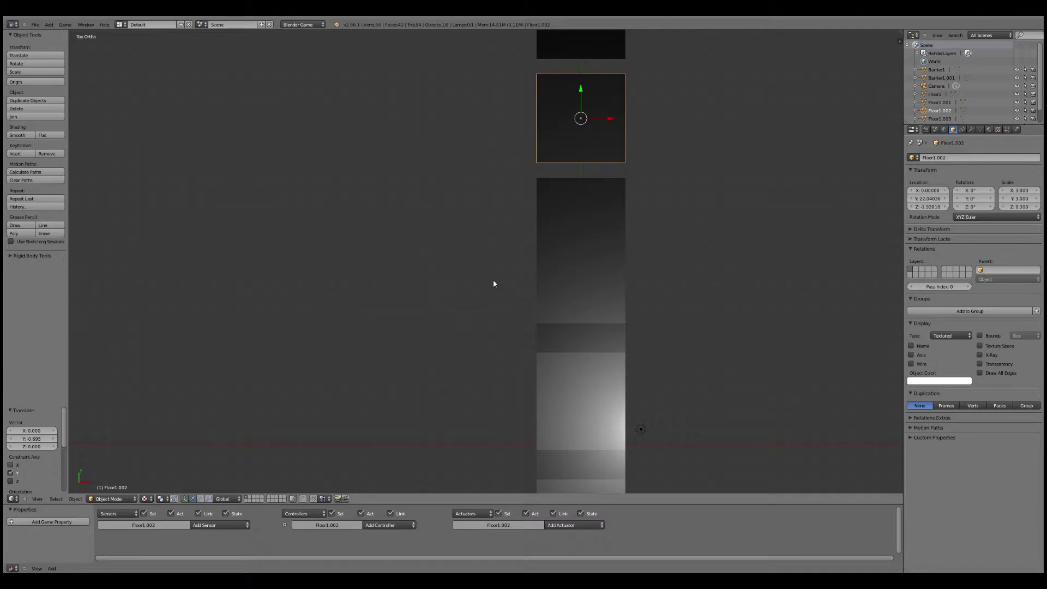
key("g")
key("y")
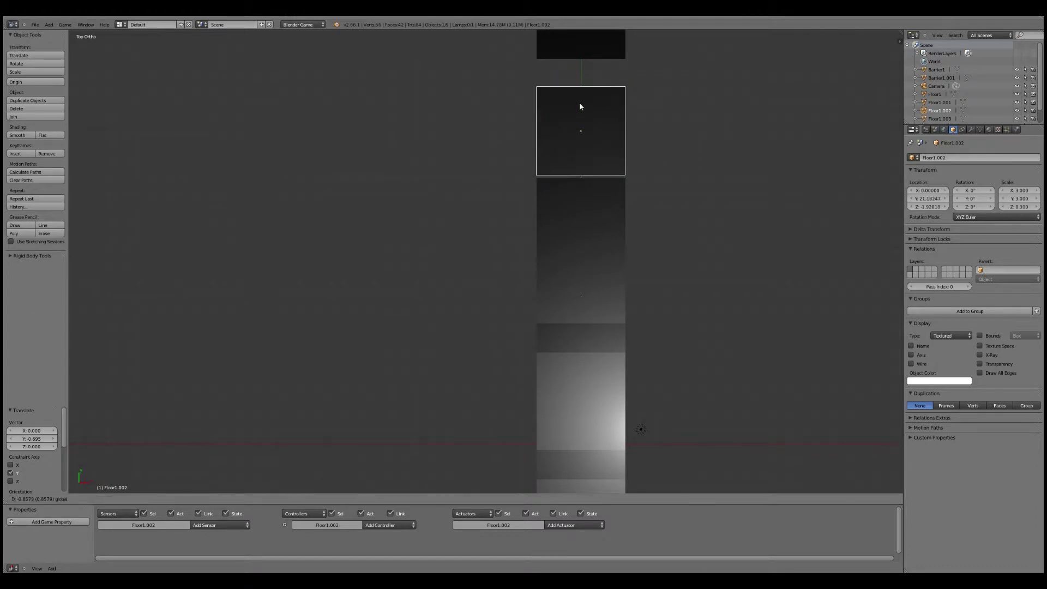
left_click(580, 108)
scroll(626, 142, "up", 1)
scroll(615, 203, "up", 3)
middle_click_drag(498, 265, 491, 307, "shift")
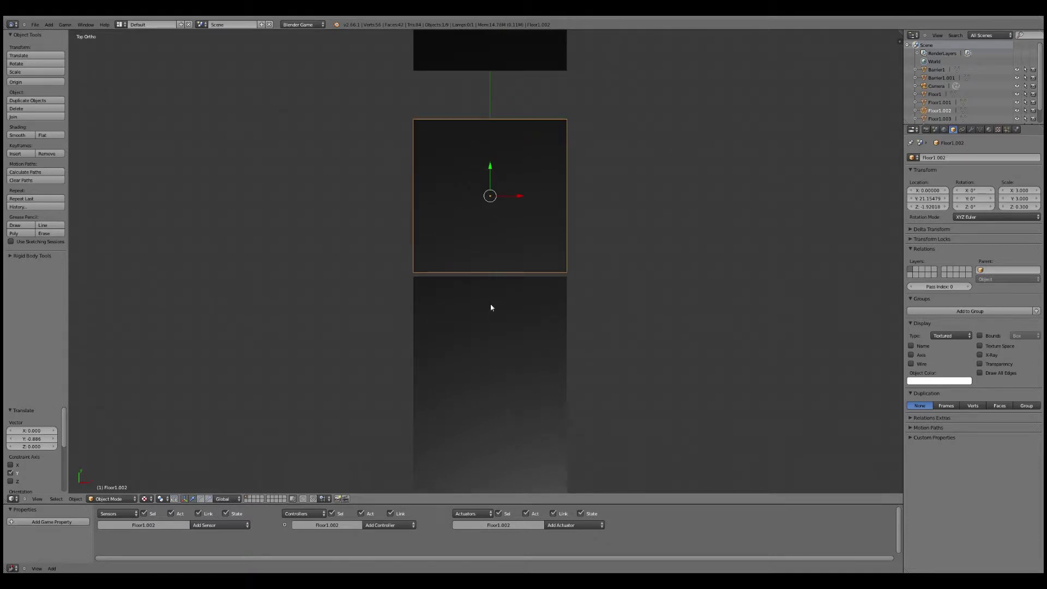
scroll(491, 308, "up", 2)
key("g")
key("y")
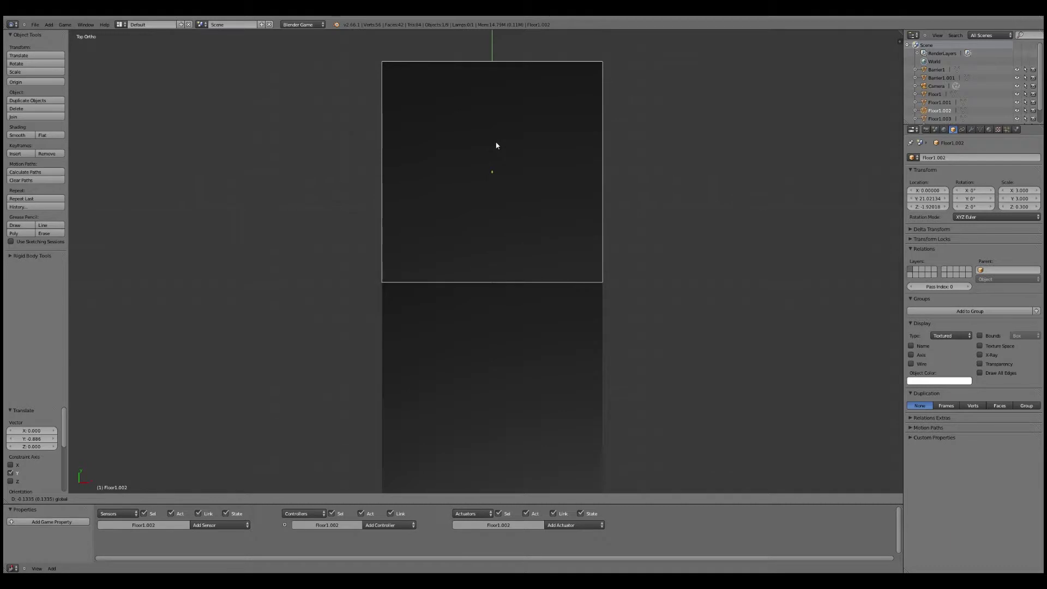
left_click(507, 150)
Select the far floor and, in the top view, move it about -1.39 units along Y towards the lowered floor
middle_click_drag(537, 158, 530, 312, "shift")
middle_click_drag(492, 143, 518, 196, "shift")
right_click(519, 170)
left_click(33, 499)
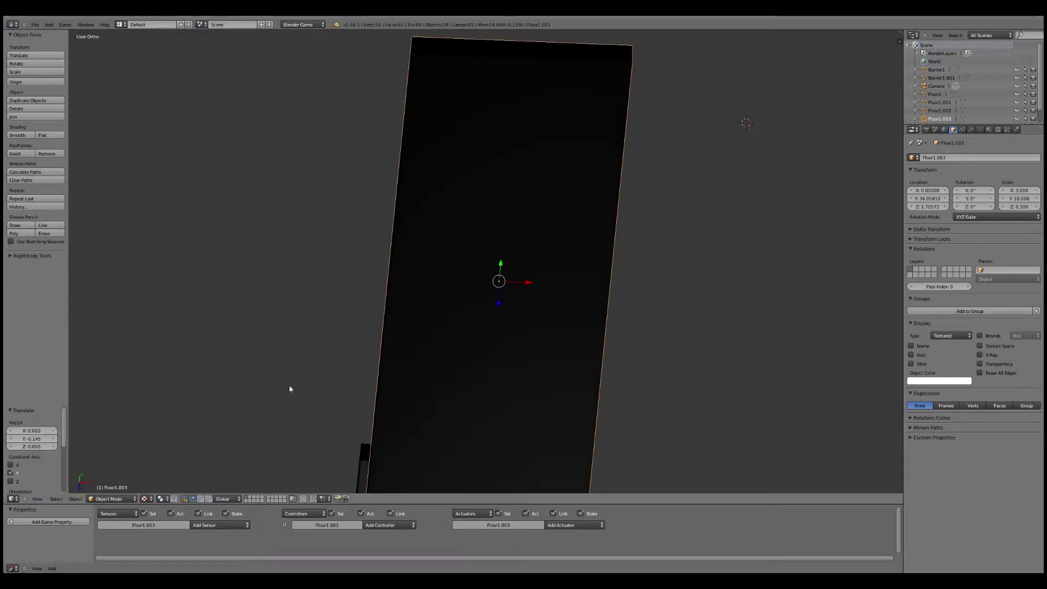
key("KP_7")
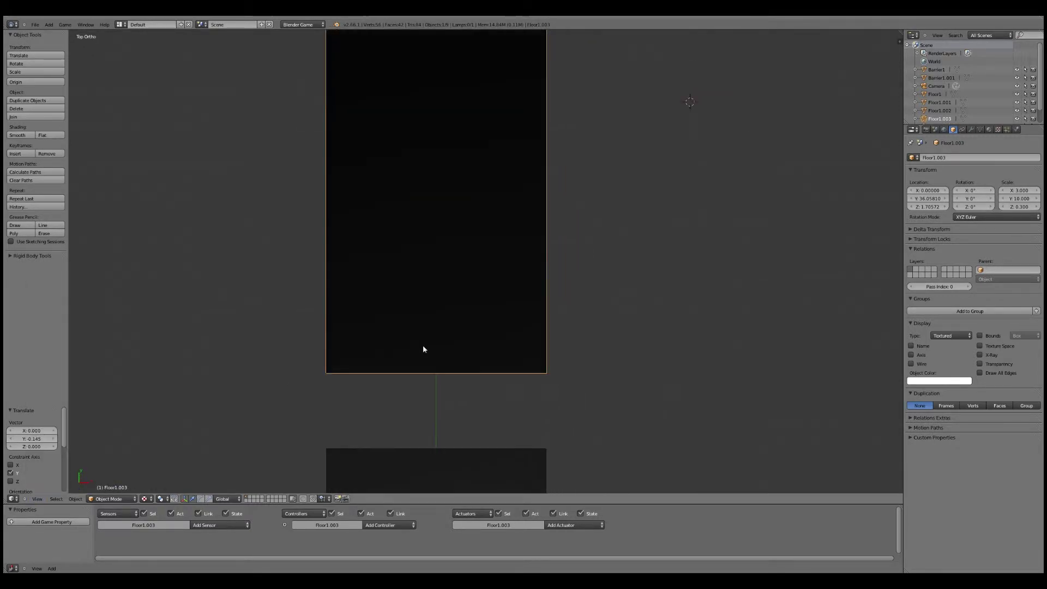
scroll(447, 306, "up", 5, "shift")
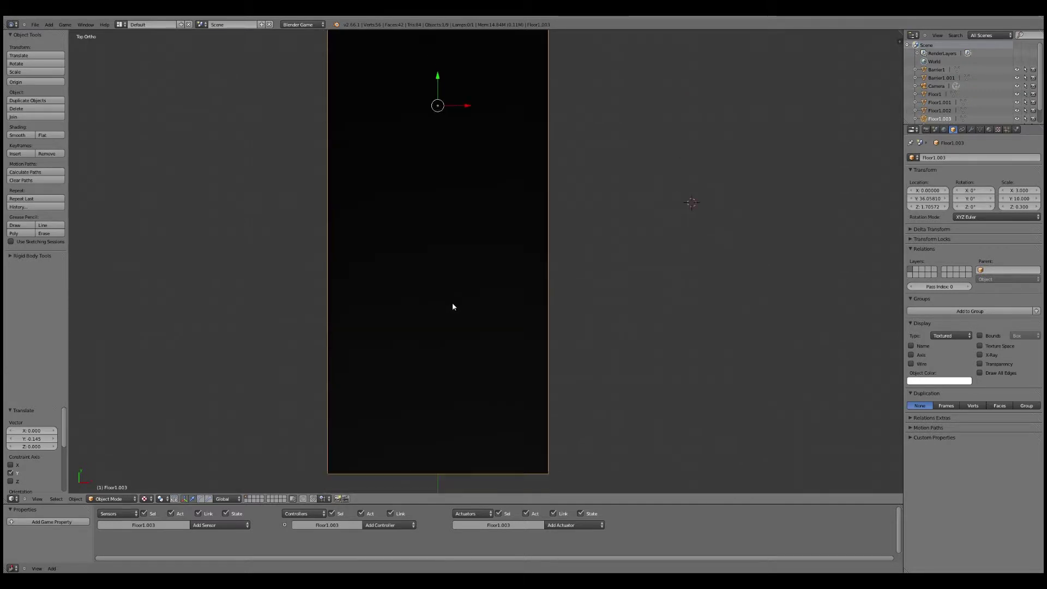
scroll(466, 274, "down", 1, "shift")
scroll(466, 274, "down", 2, "shift")
key("g")
key("y")
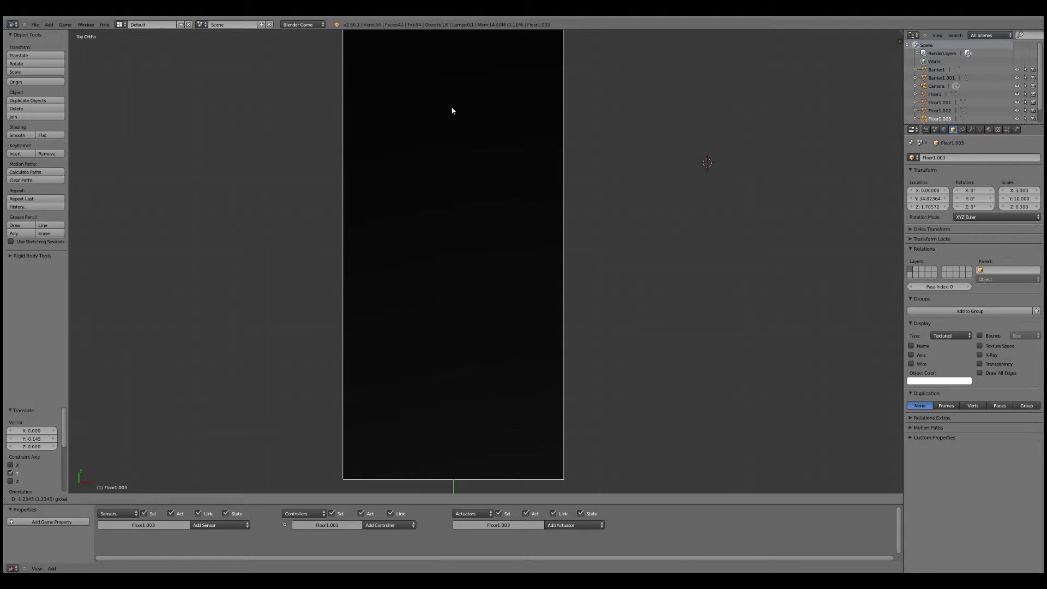
left_click(446, 133)
Move the far floor another -0.65 units or so along Y so its near edge meets the lowered floor's far edge
scroll(447, 119, "down", 3, "shift")
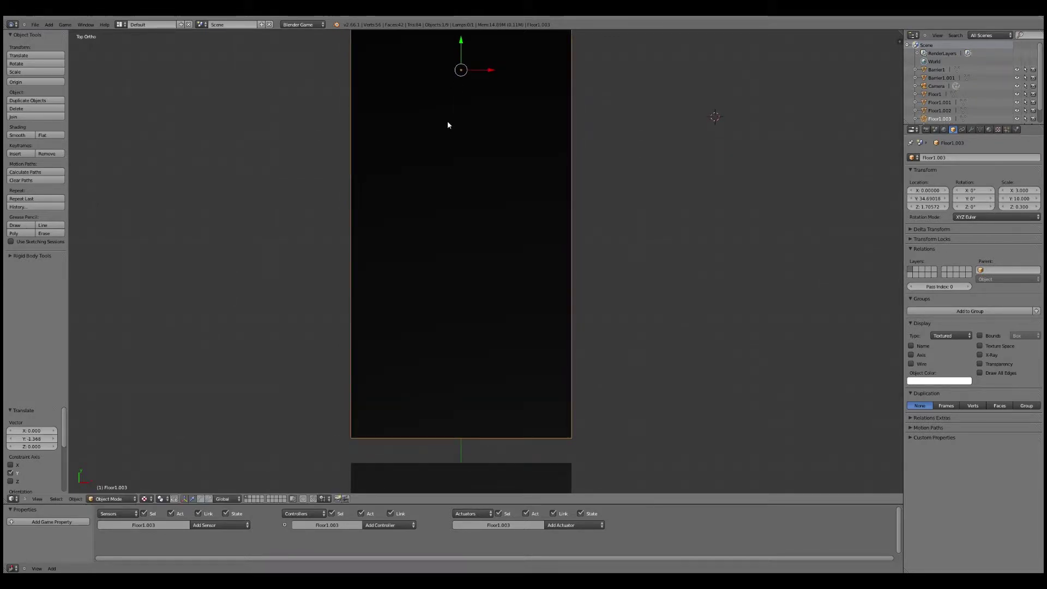
key("g")
key("y")
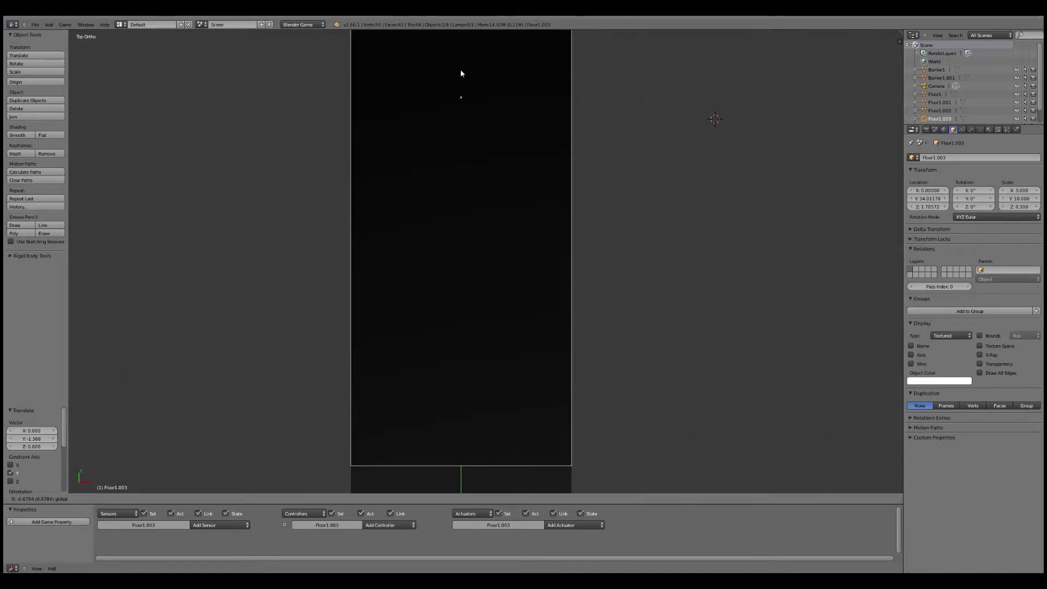
left_click(460, 69)
Look through the scene camera and test-run the game with the narrowed gap, then stop it
left_click(34, 500)
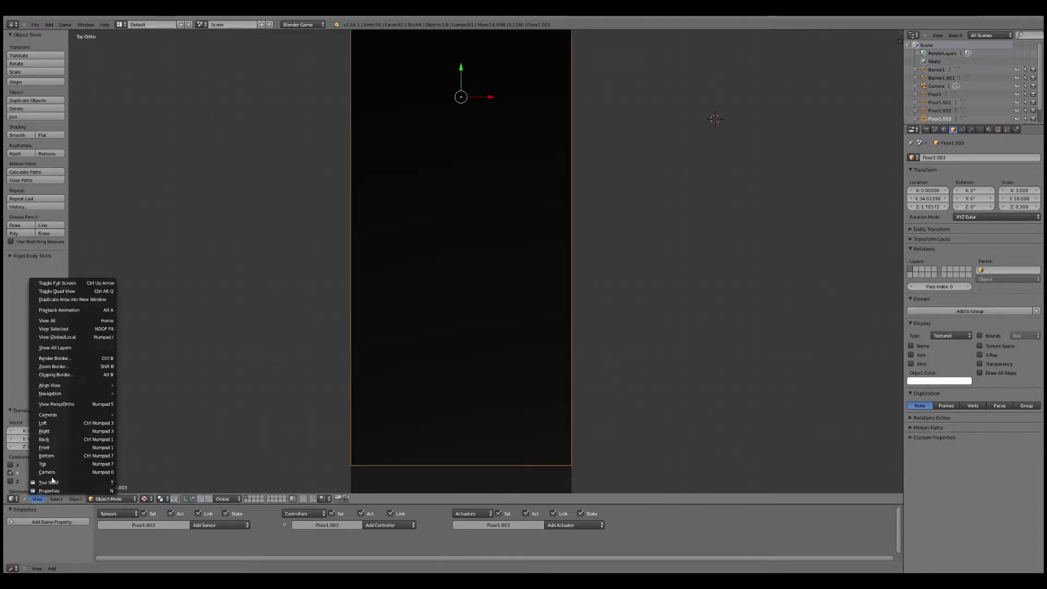
middle_click_drag(246, 447, 281, 341)
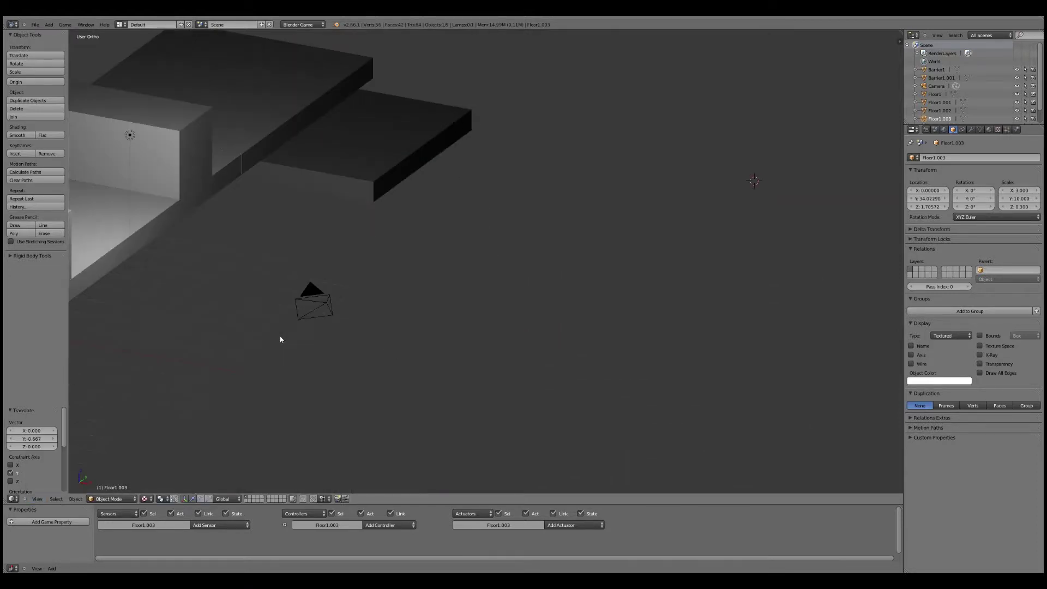
scroll(281, 341, "up", 3)
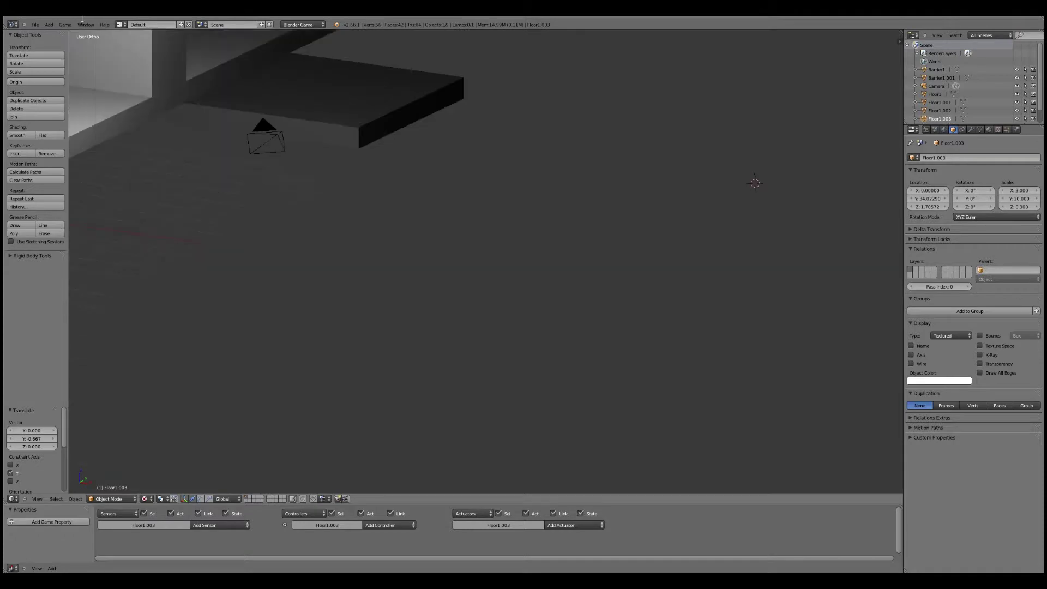
left_click(37, 499)
left_click(32, 306)
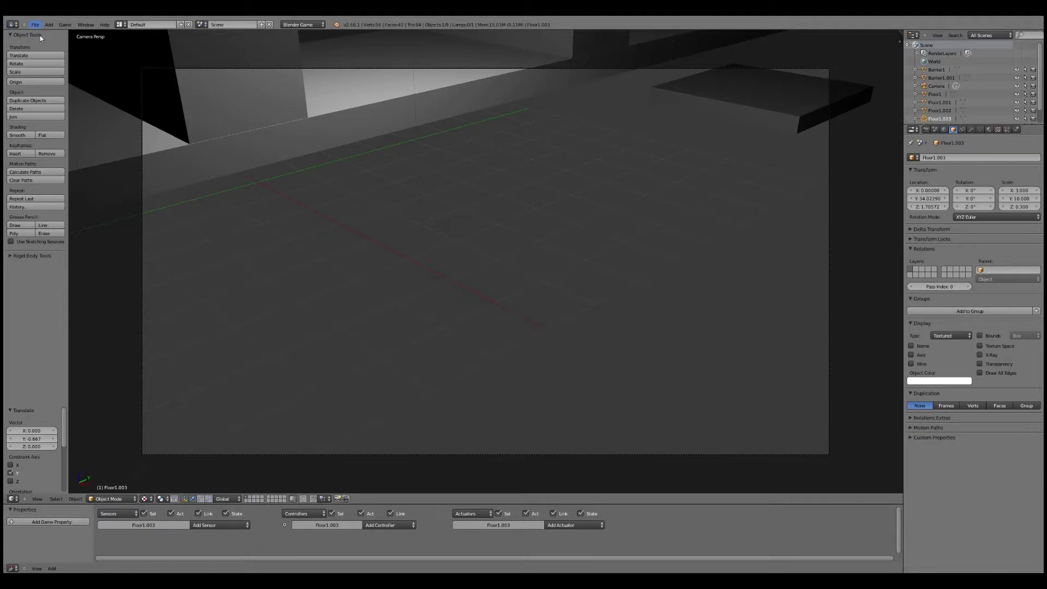
left_click(35, 24)
left_click(65, 25)
left_click(70, 37)
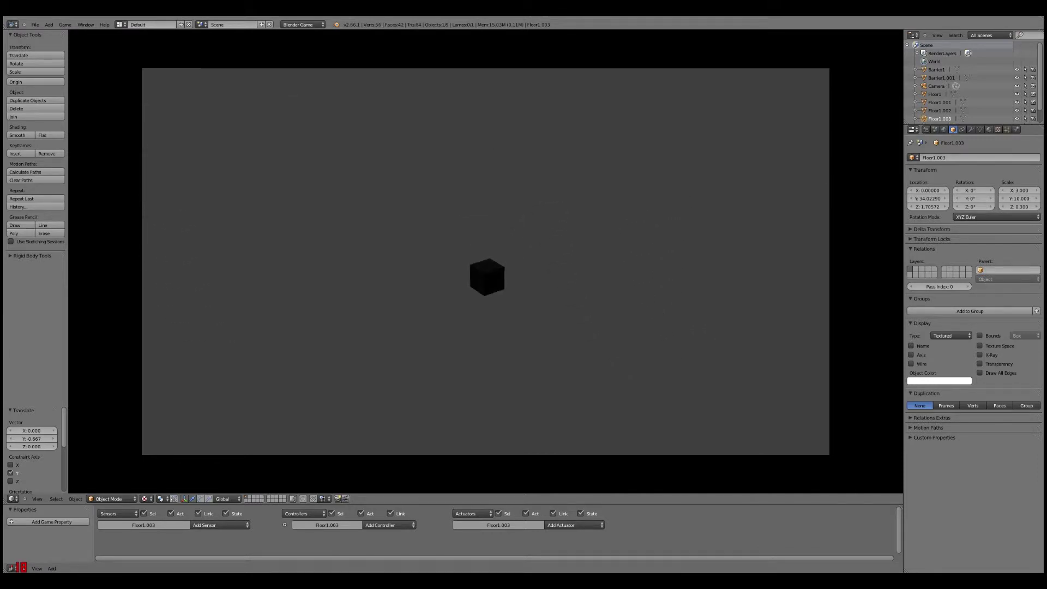
key("Escape")
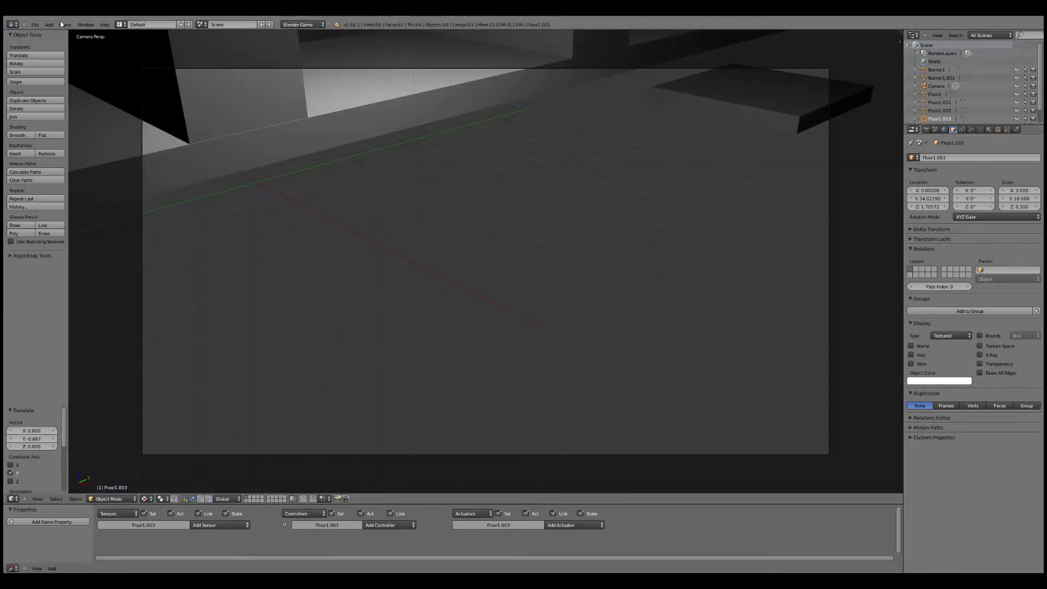
Test-run the game two more times, driving the player across the gap and along the far floor
left_click(65, 25)
left_click(76, 32)
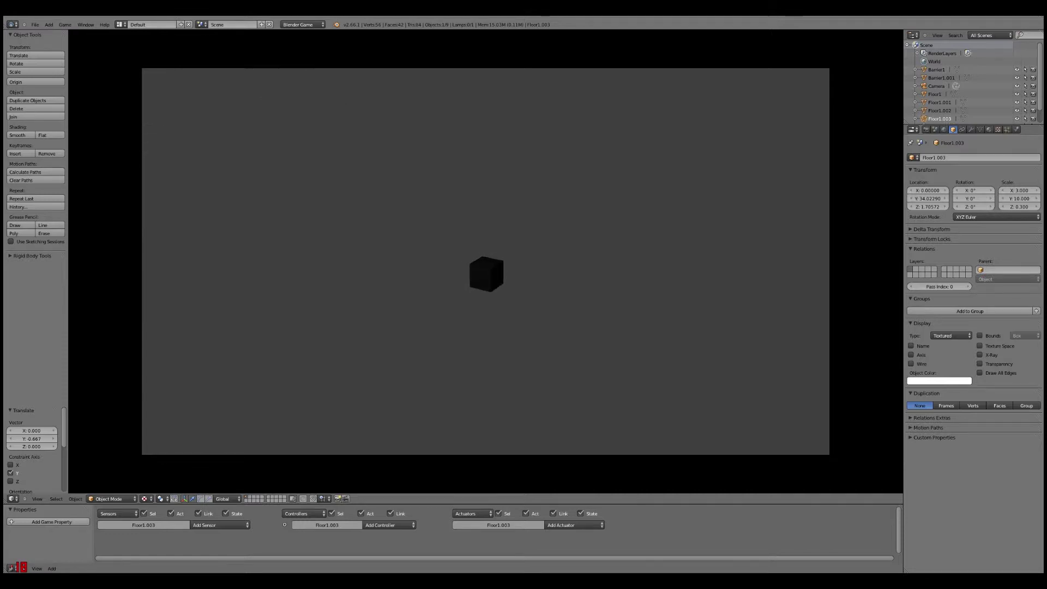
key("Escape")
left_click(65, 25)
left_click(71, 33)
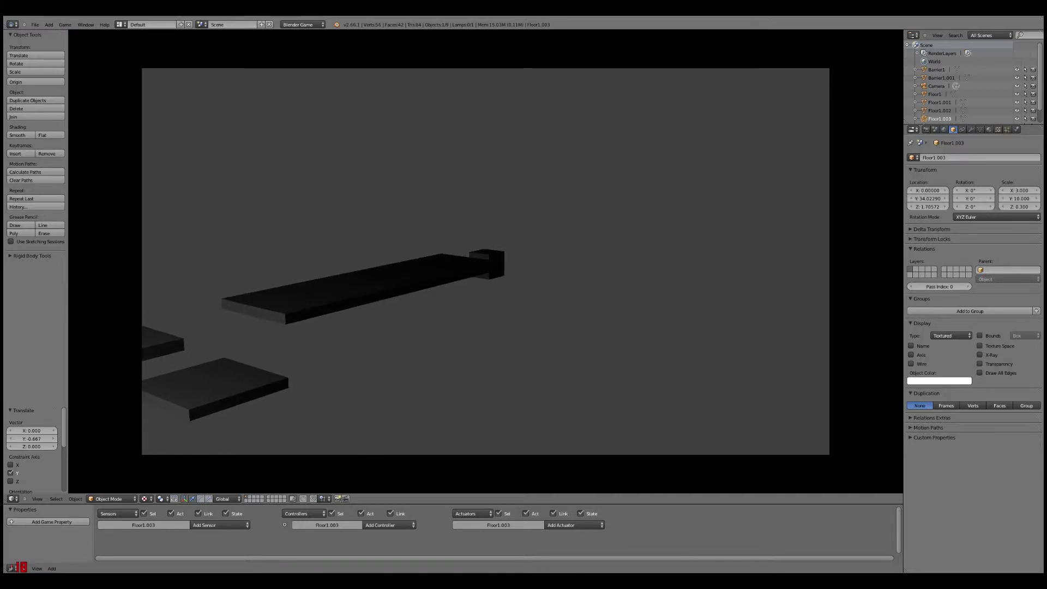
key("Escape")
Duplicate the second barrier and place the copy about 24.83 units along the Y axis, on the far floor
middle_click_drag(364, 176, 421, 108)
scroll(540, 180, "up", 3)
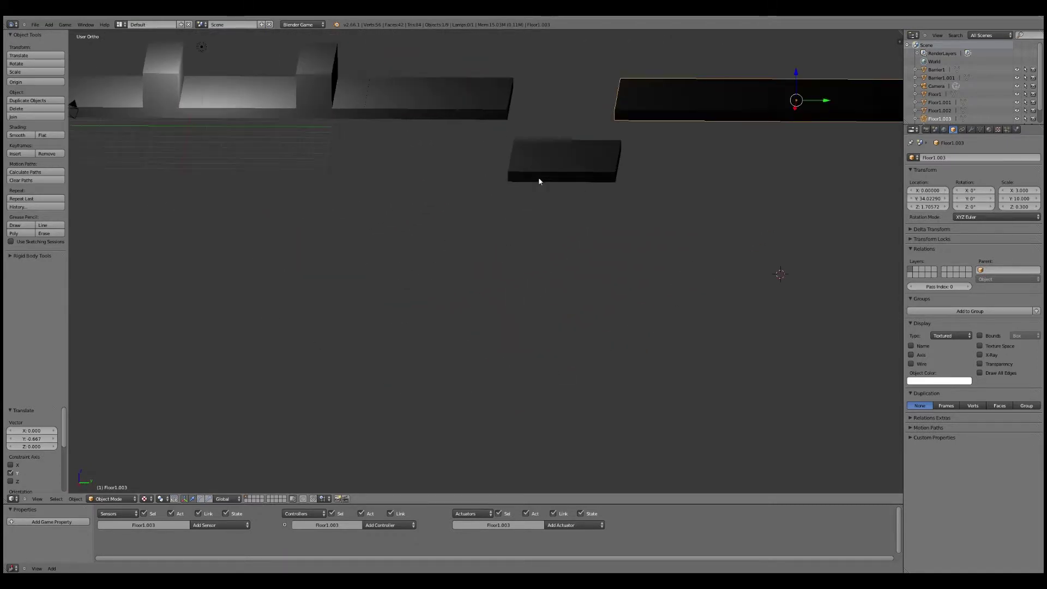
scroll(540, 180, "down", 2)
key("ctrl+z")
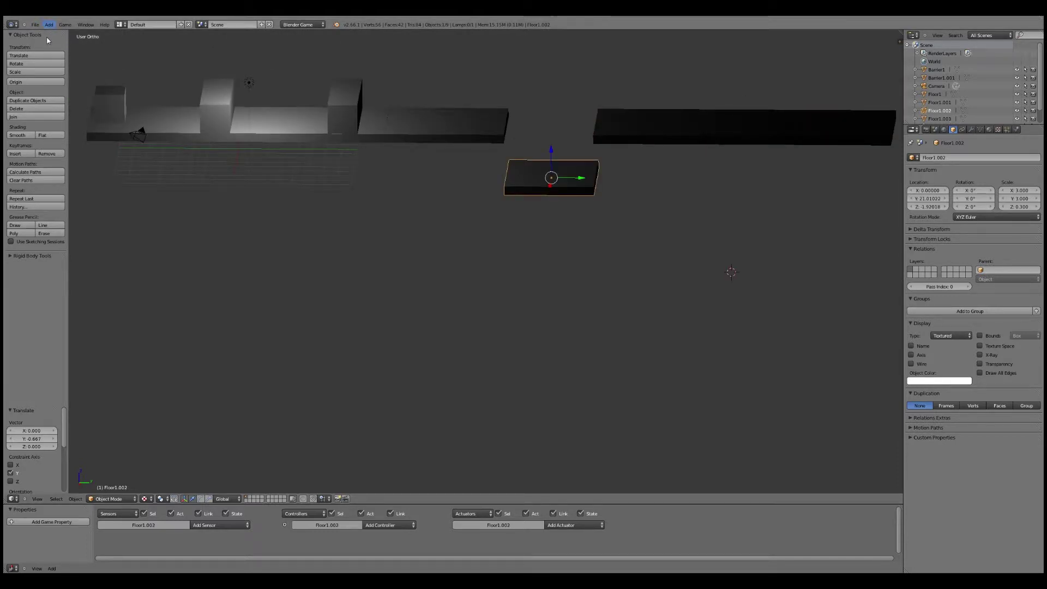
middle_click_drag(319, 116, 694, 144)
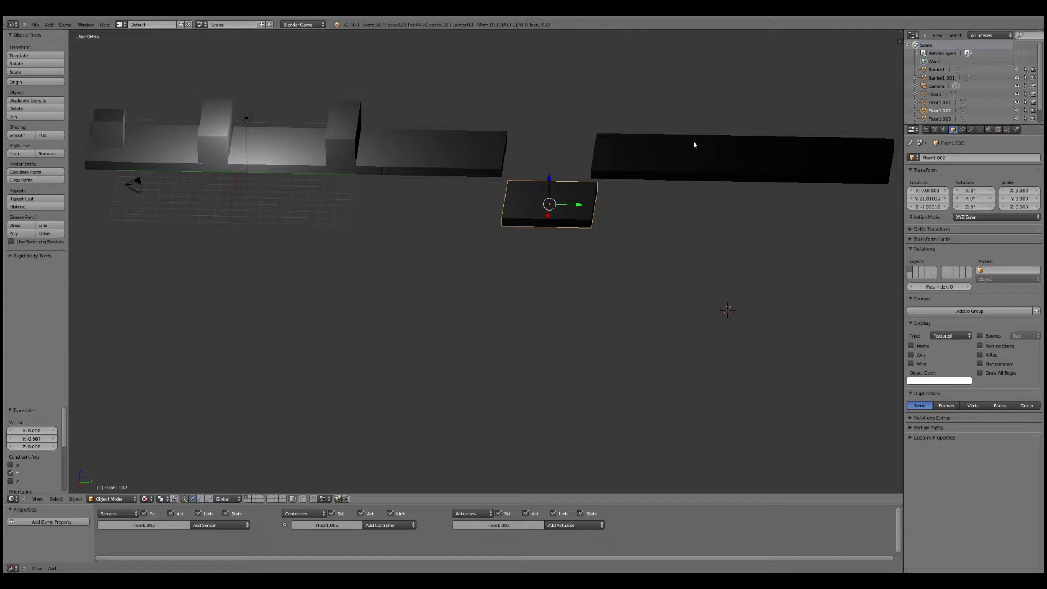
middle_click_drag(694, 144, 388, 174)
right_click(386, 174)
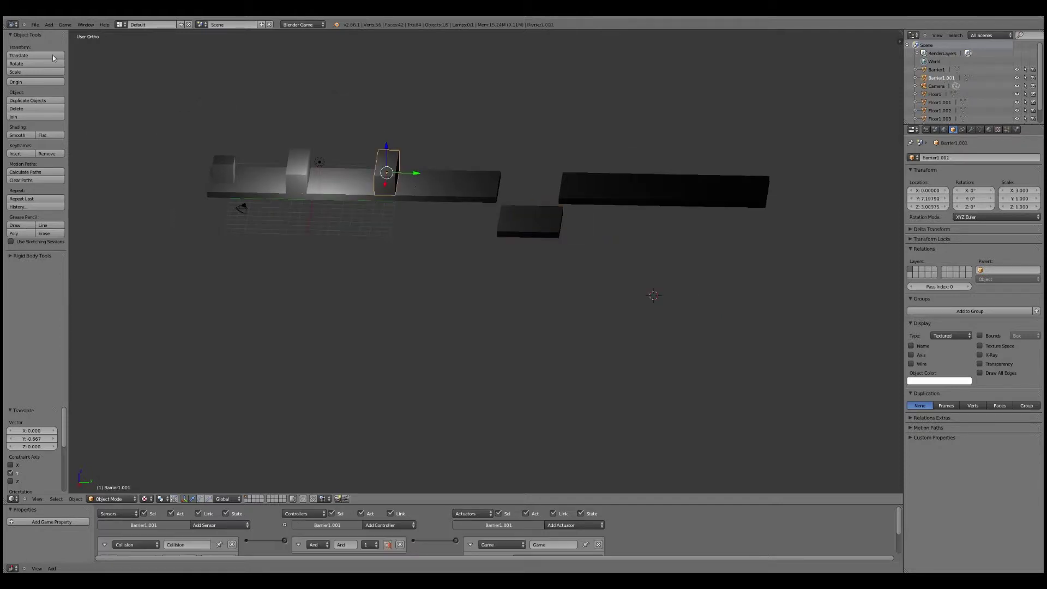
left_click(33, 101)
key("y")
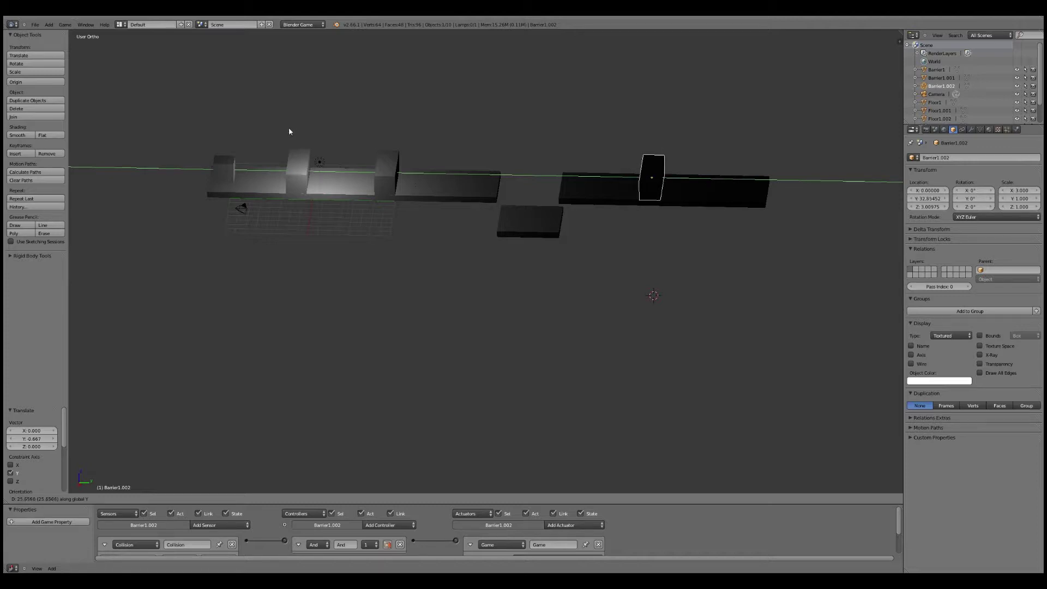
left_click(289, 132)
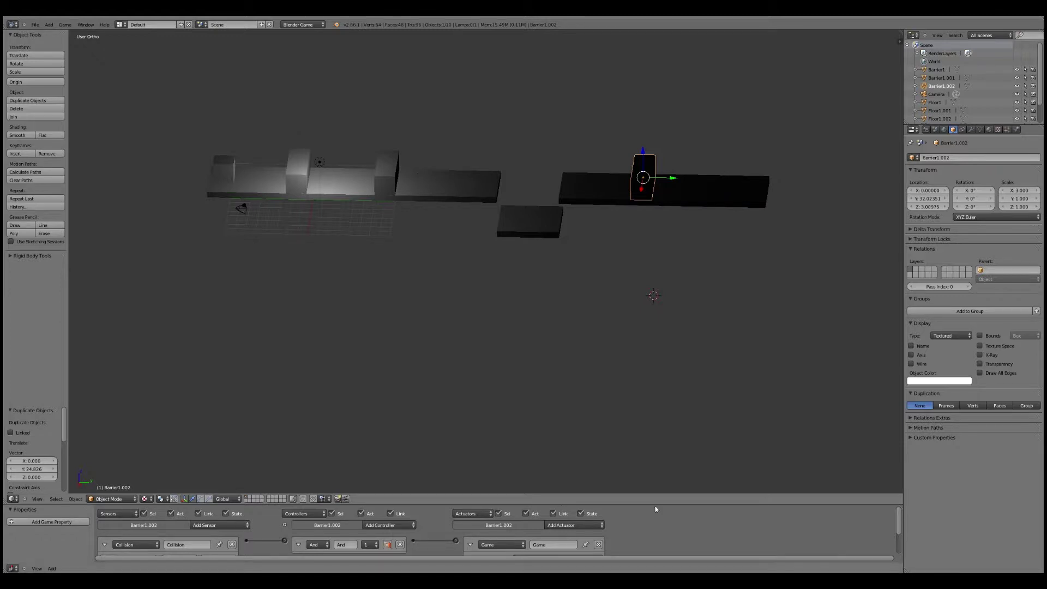
Enlarge the logic editor area to show the copied barrier's logic bricks and save the file
left_click_drag(657, 510, 661, 432)
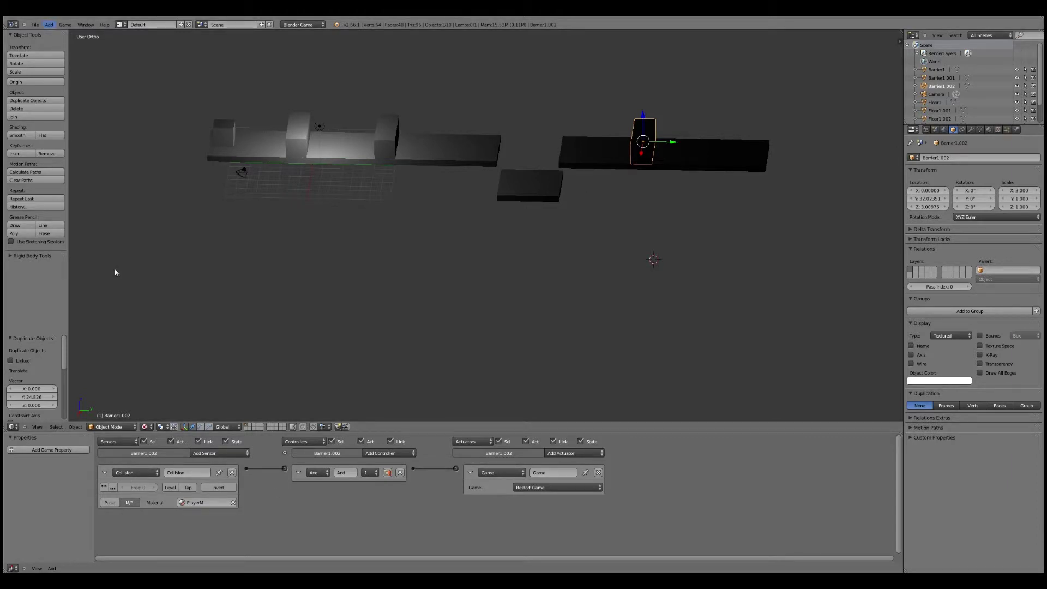
left_click(40, 26)
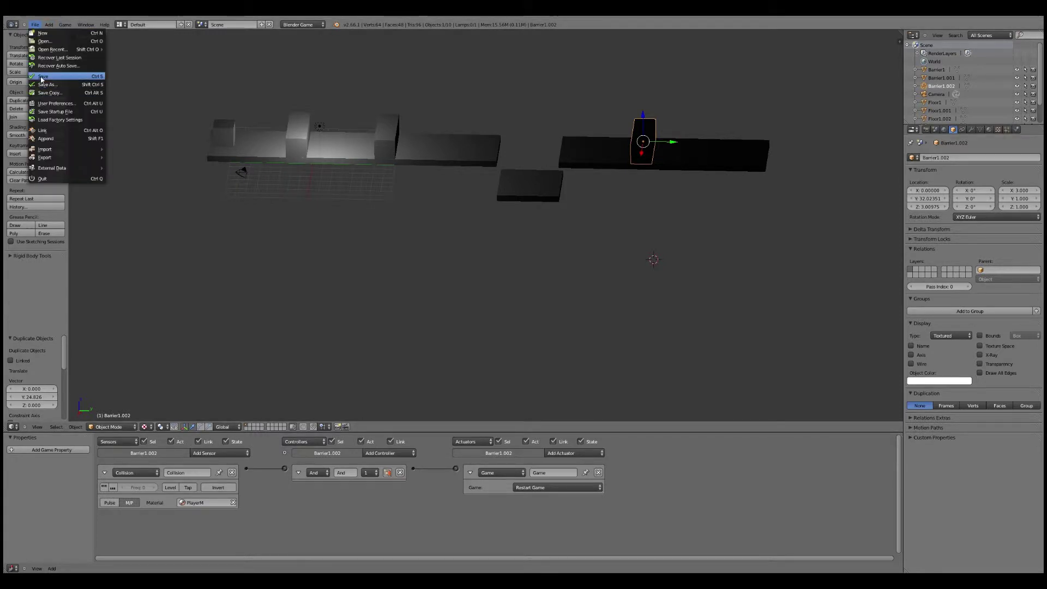
left_click(42, 80)
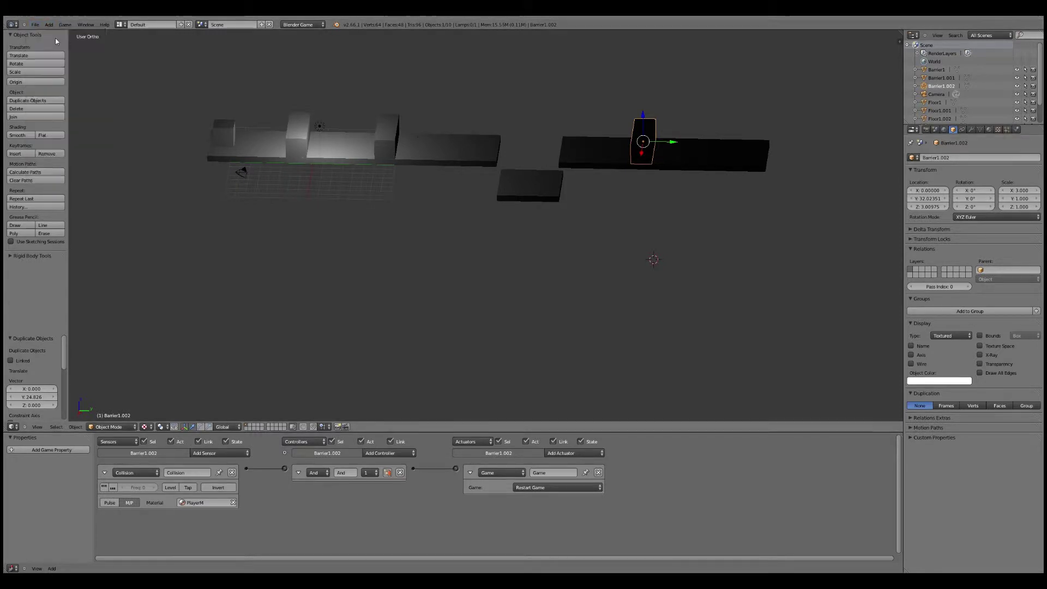
Look through the scene camera and test-run the game with the copied barrier, making the player jump along the course, and stop it
left_click(38, 427)
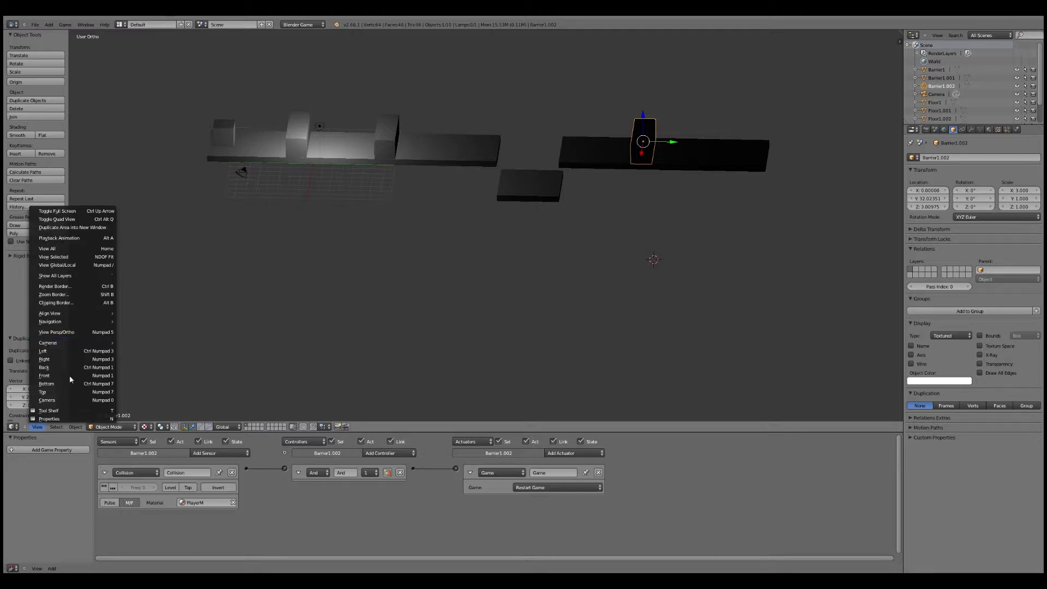
left_click(62, 400)
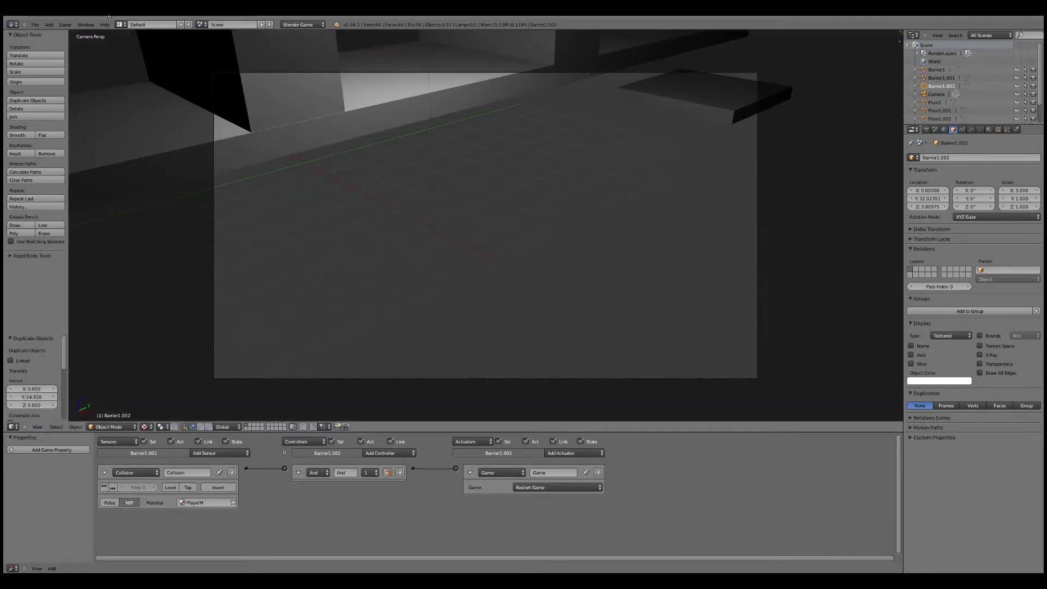
left_click(65, 25)
left_click(82, 35)
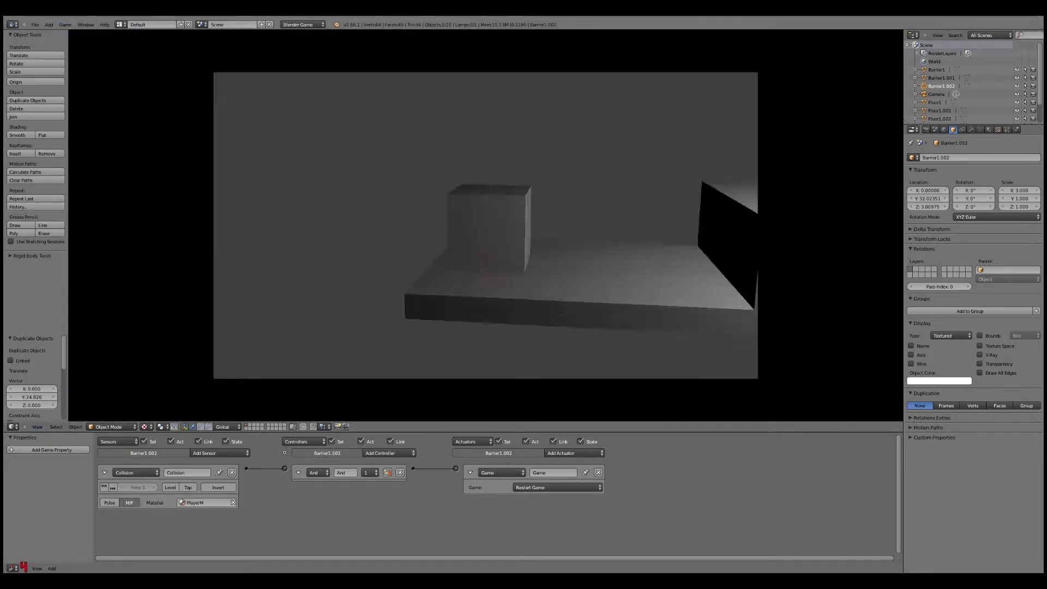
key("space")
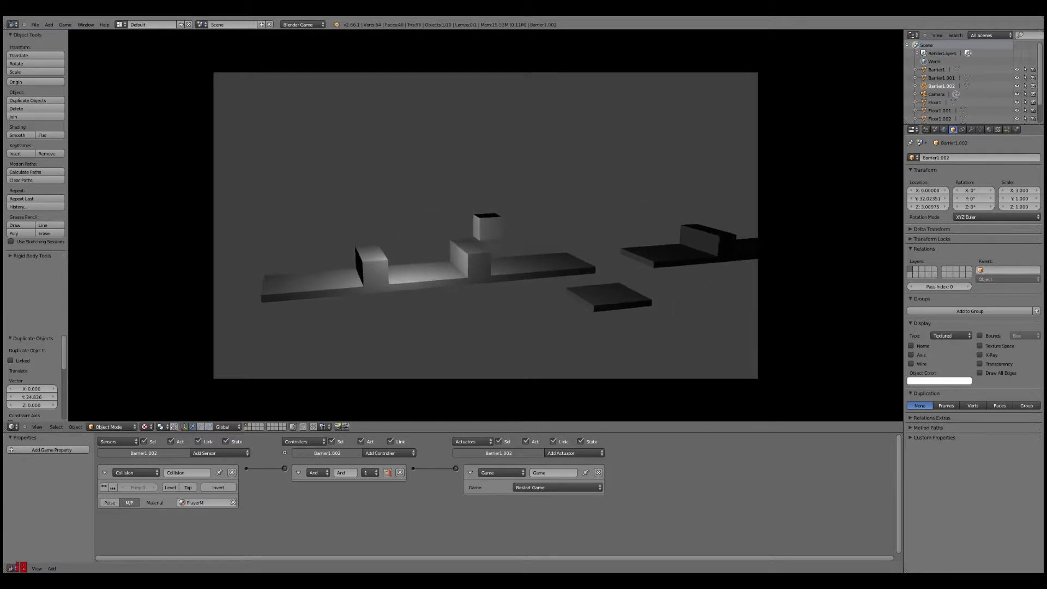
key("space")
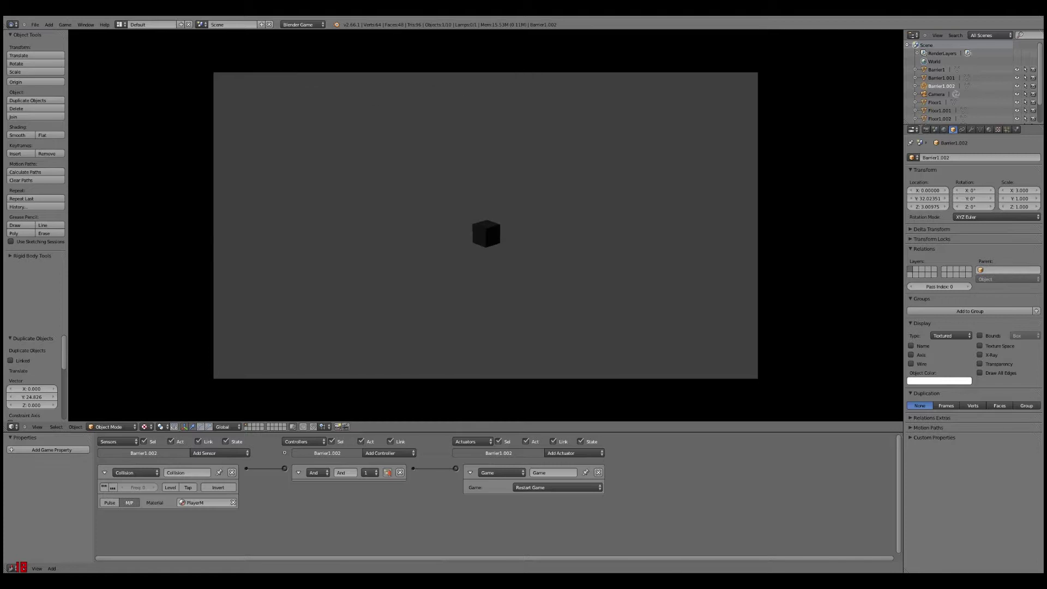
key("Escape")
Test-run the game three more times, driving the player across the gap platform and past the barrier on the far floor
left_click(63, 28)
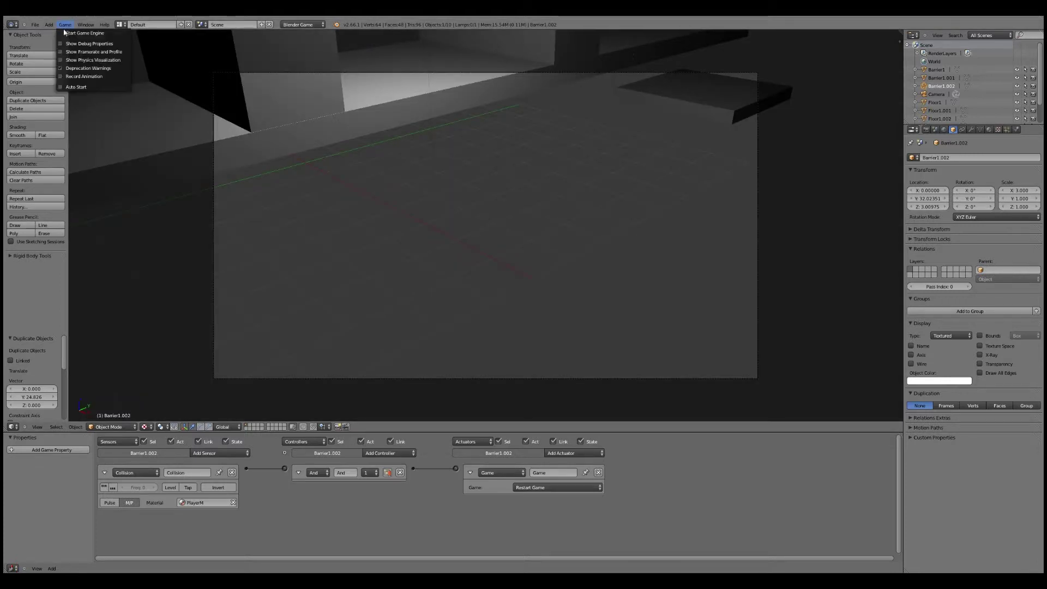
left_click(87, 34)
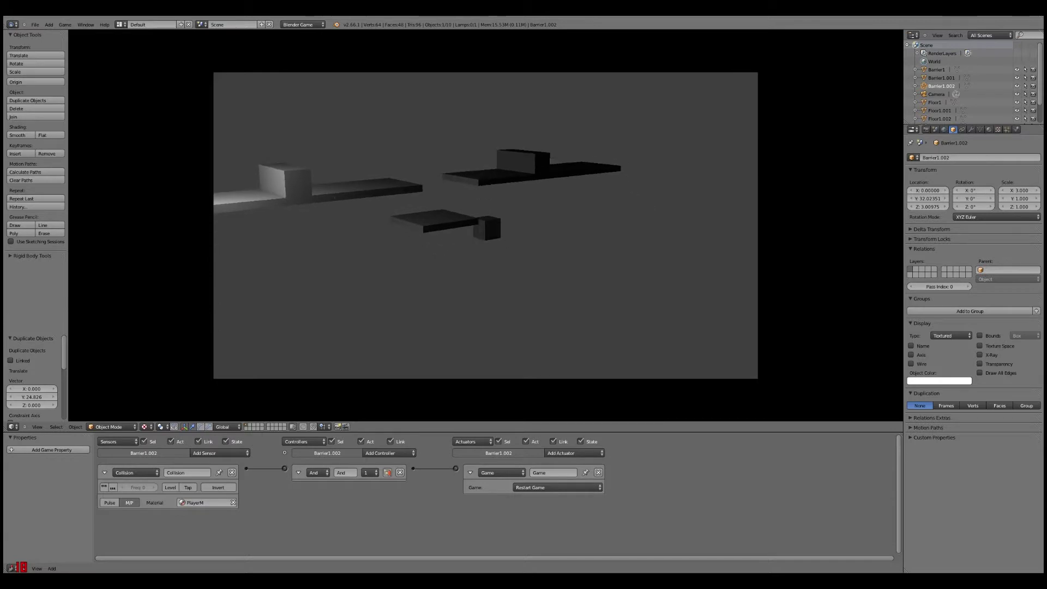
key("Escape")
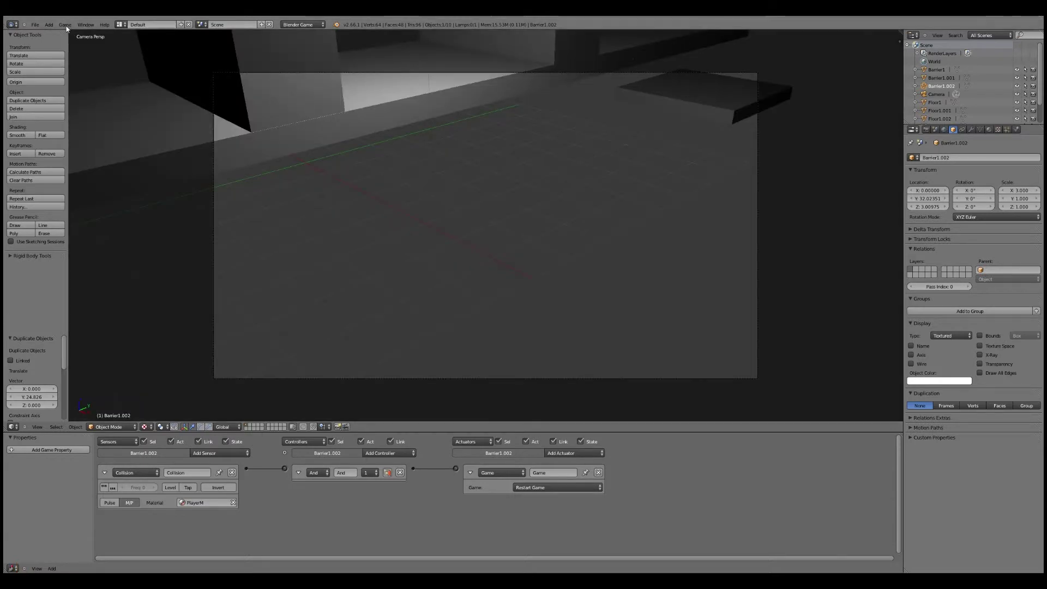
left_click(67, 36)
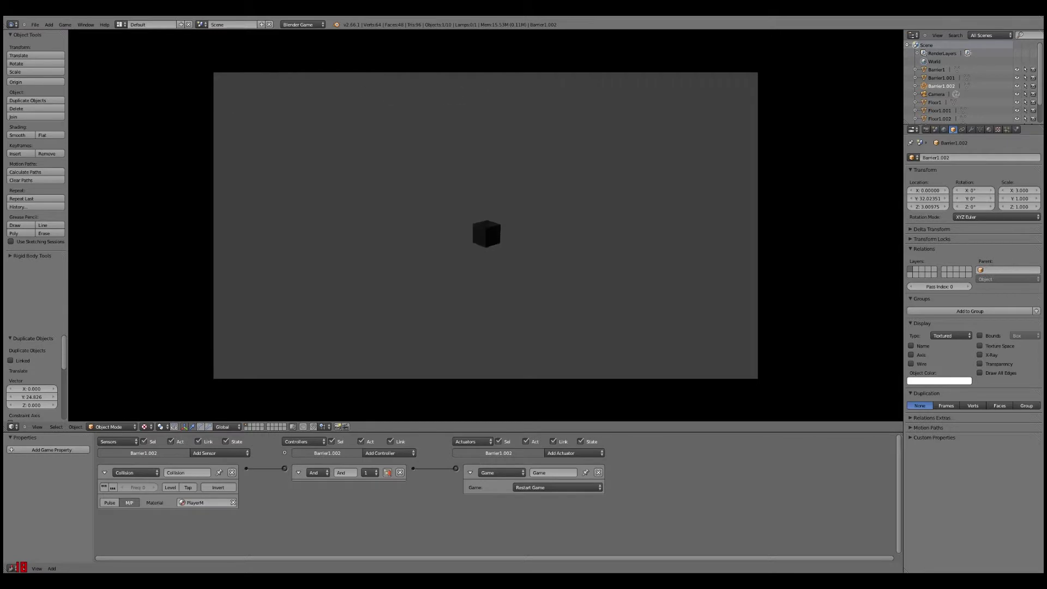
key("Escape")
left_click(65, 24)
left_click(87, 33)
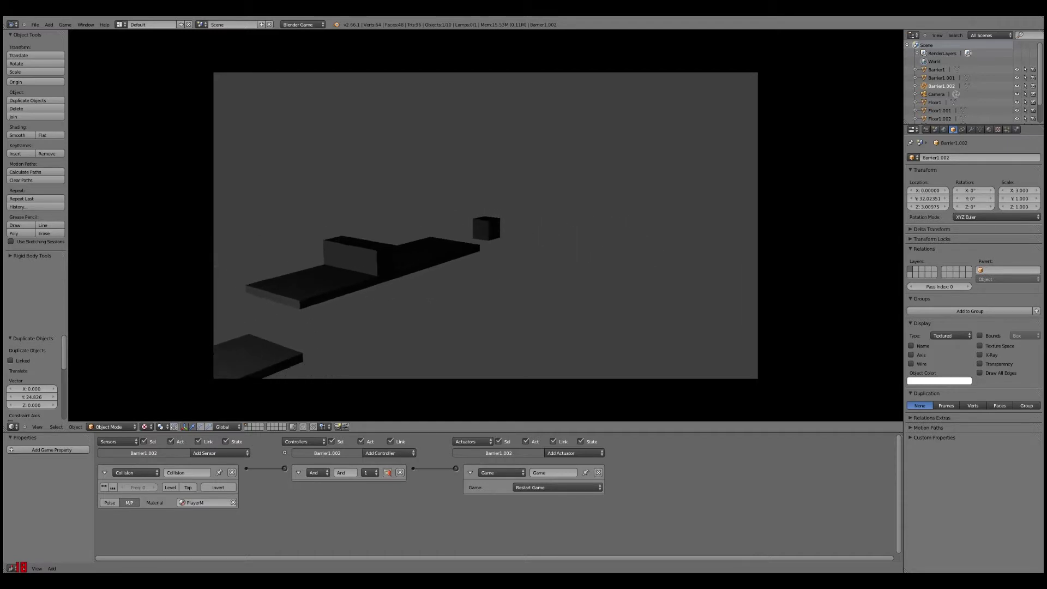
key("Escape")
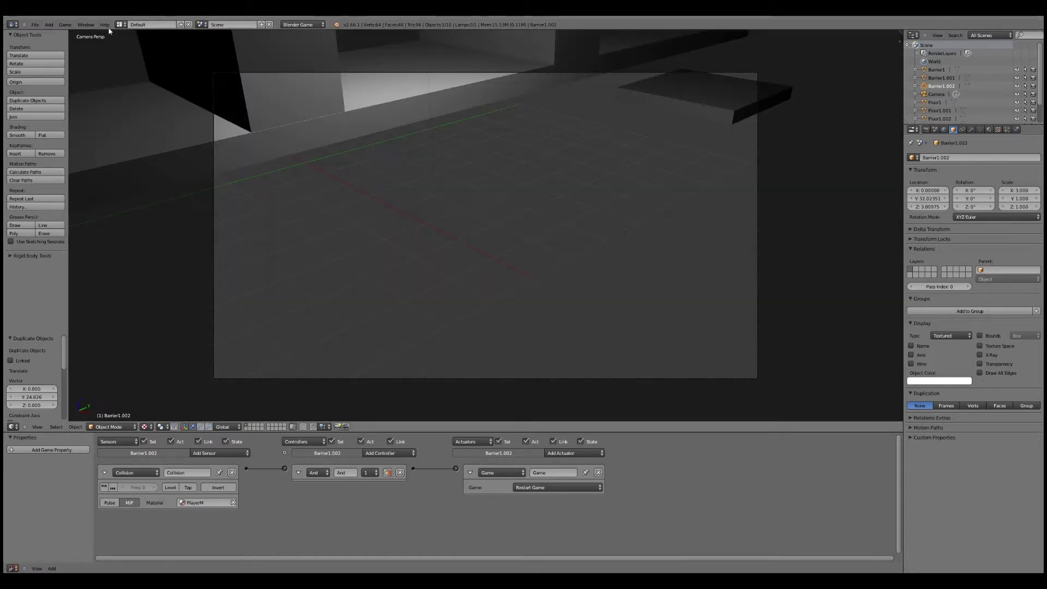
Save the Blender file with the barrier on the far floor
left_click(64, 27)
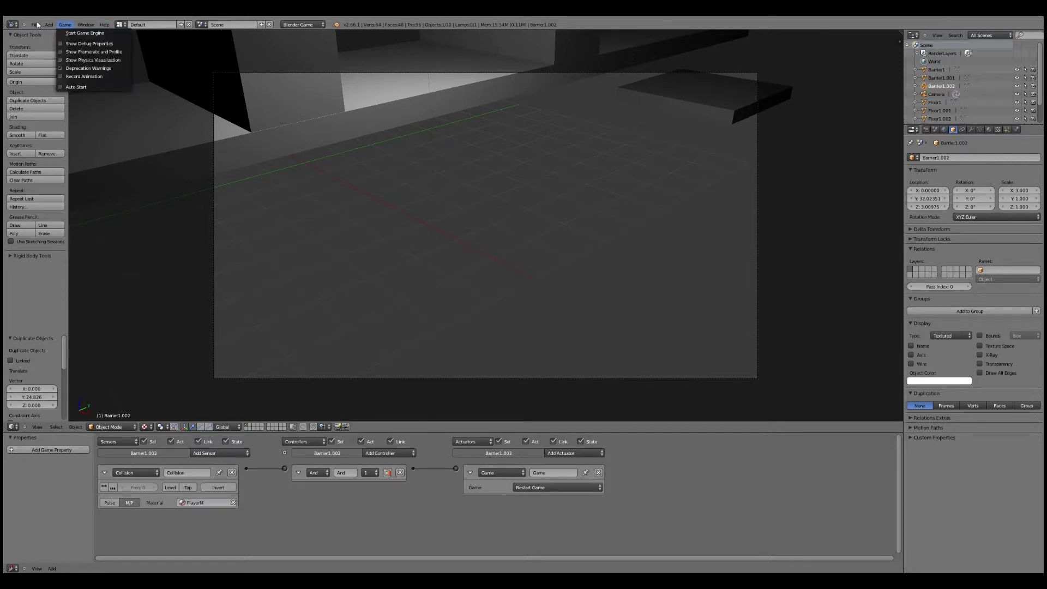
left_click(34, 25)
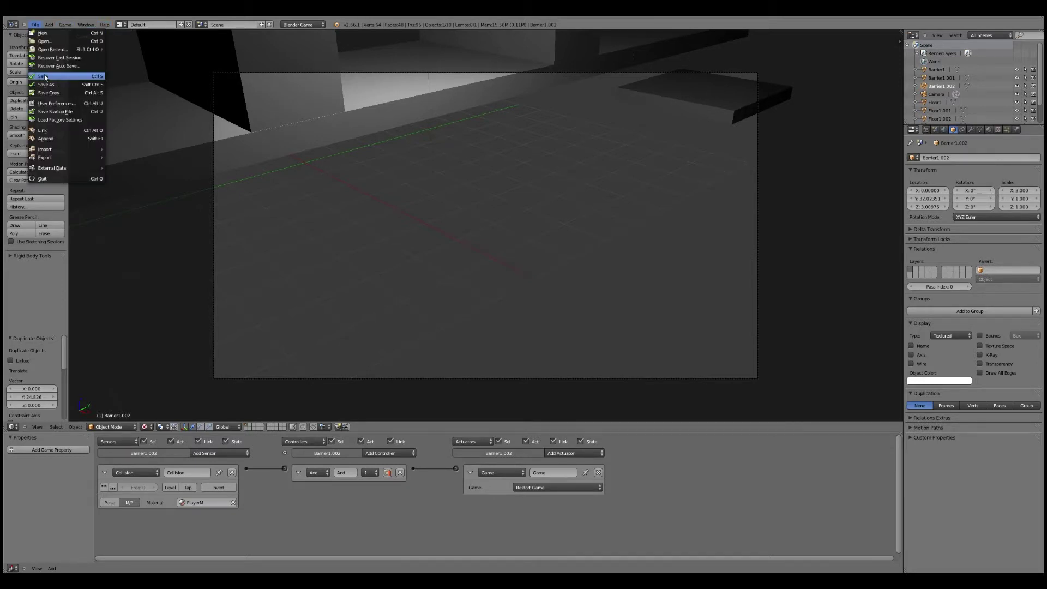
left_click(45, 77)
Try moving the player cube about 22.51 units along the X axis off the start floor, and undo the move
middle_click_drag(210, 99, 615, 140)
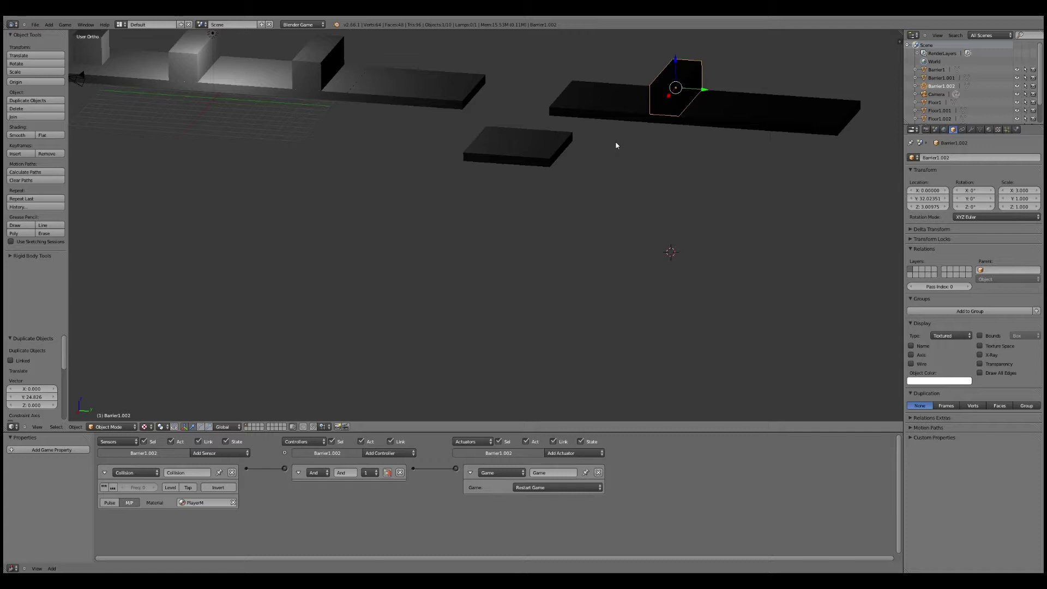
scroll(208, 94, "down", 1)
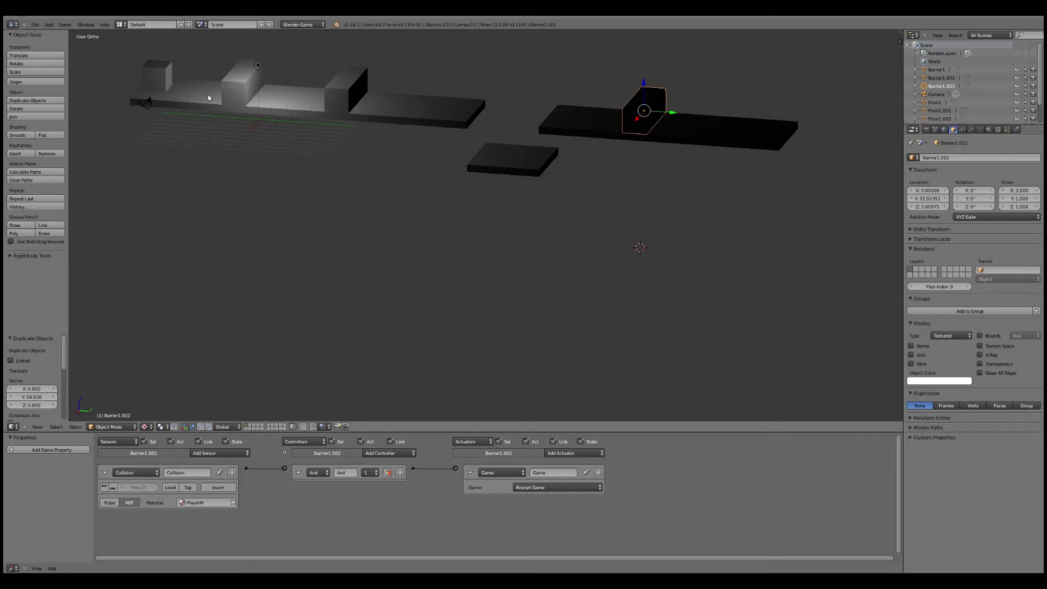
scroll(208, 94, "down", 1)
key("g")
key("x")
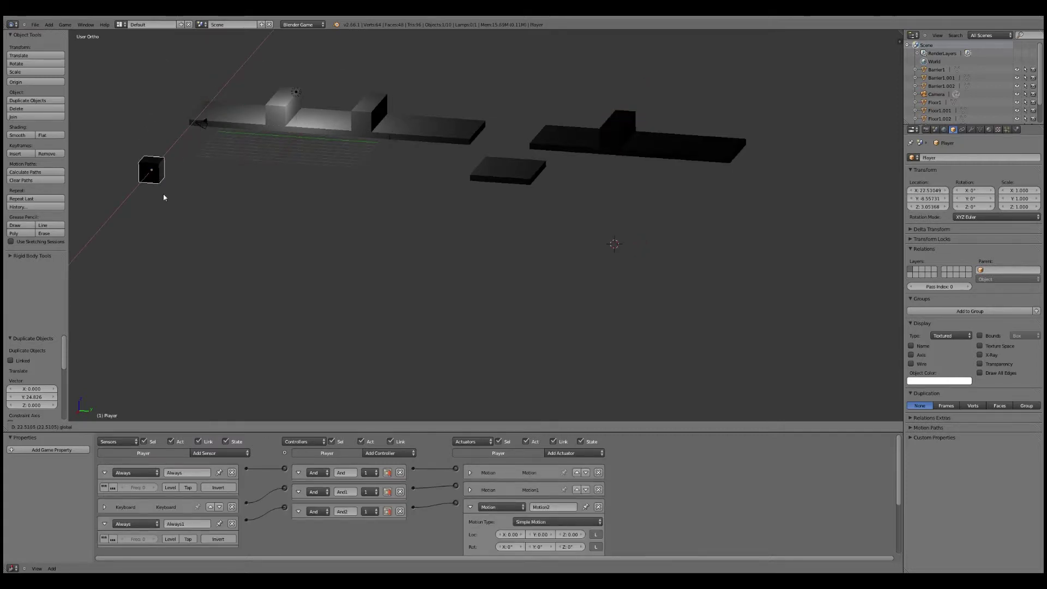
left_click(164, 197)
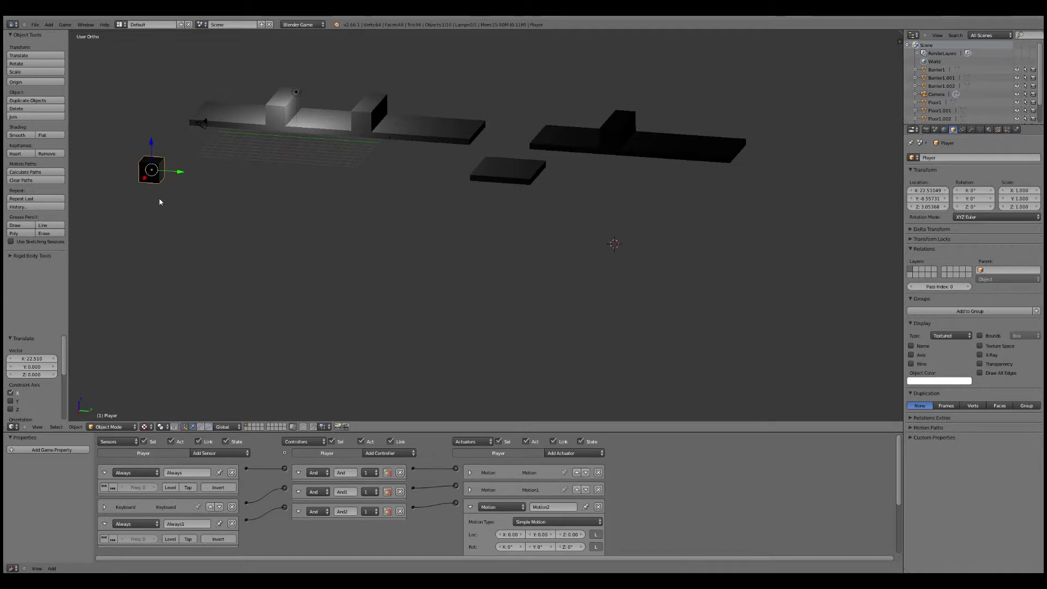
key("ctrl+z")
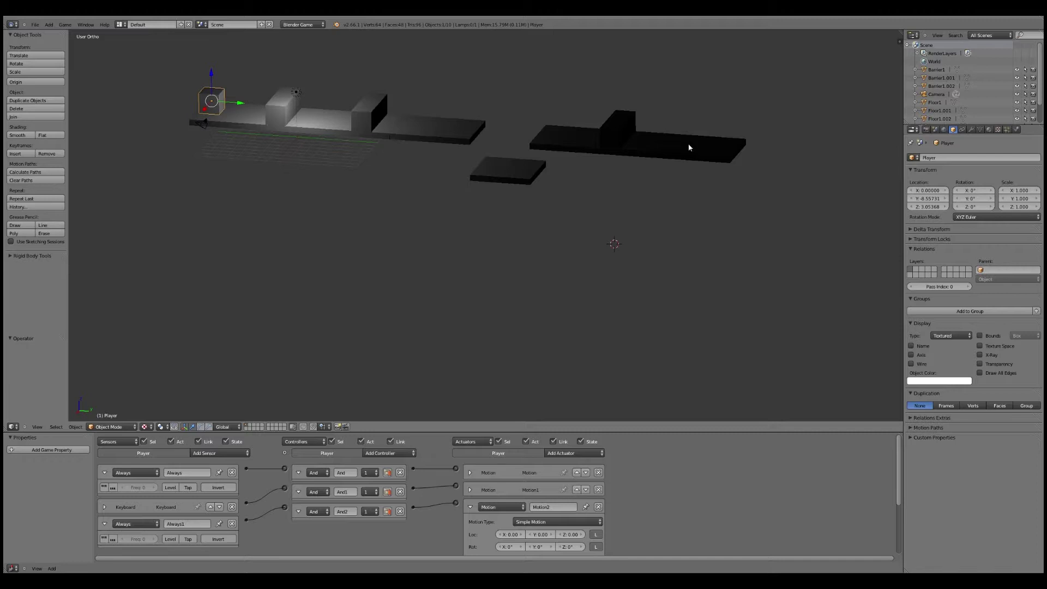
Move the lamp about -5.11 units along the X axis and about 0.99 units along the Y axis above the first floors
right_click(689, 145)
right_click(296, 92)
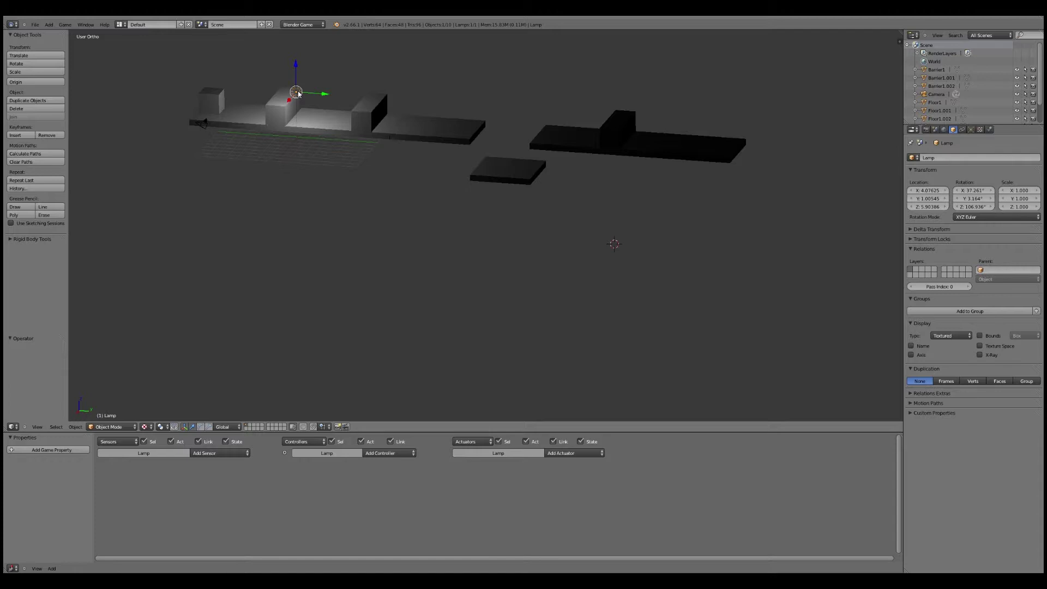
key("g")
key("x")
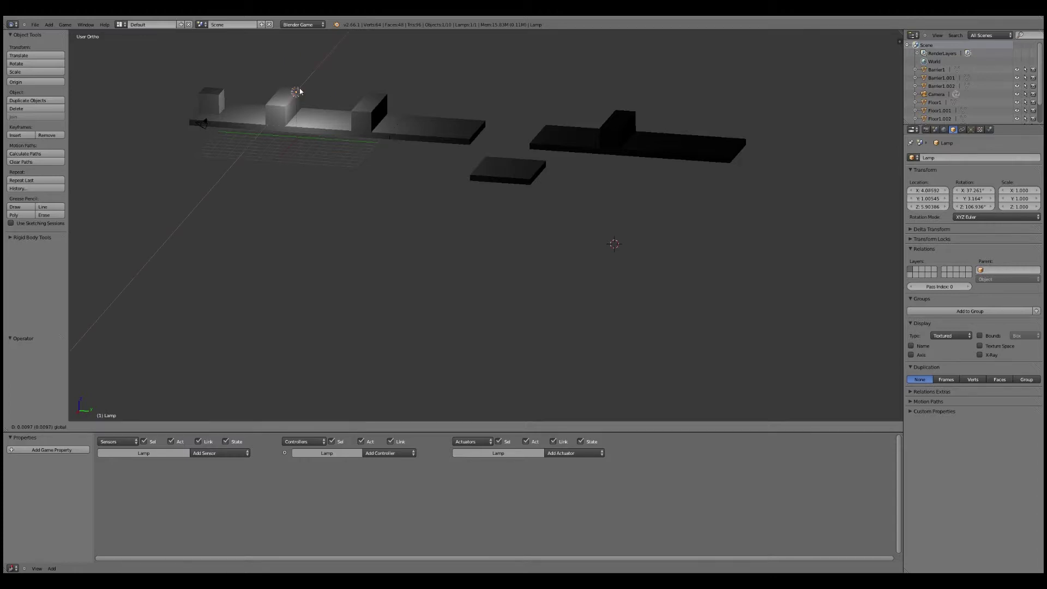
left_click(341, 80)
key("g")
key("y")
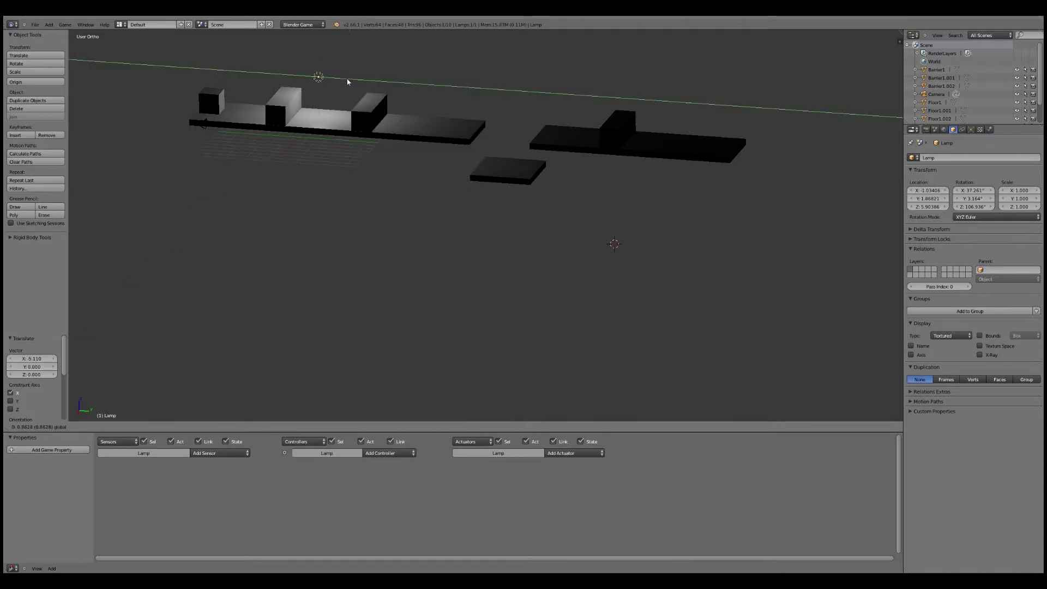
left_click(355, 79)
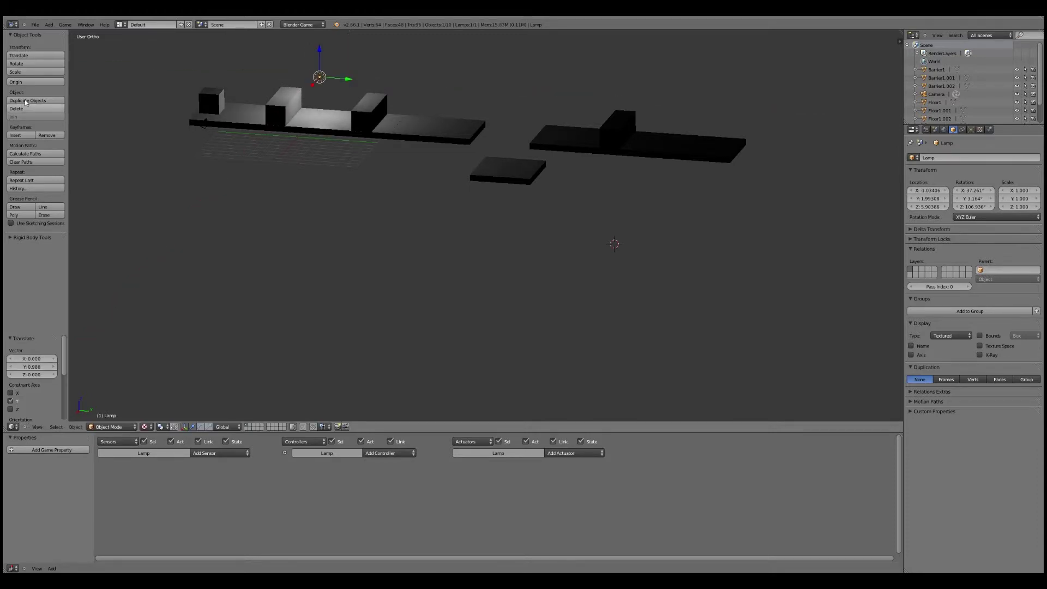
Duplicate the lamp and place the copy about 33.07 units along the Y axis, above the far floor
left_click(26, 100)
key("y")
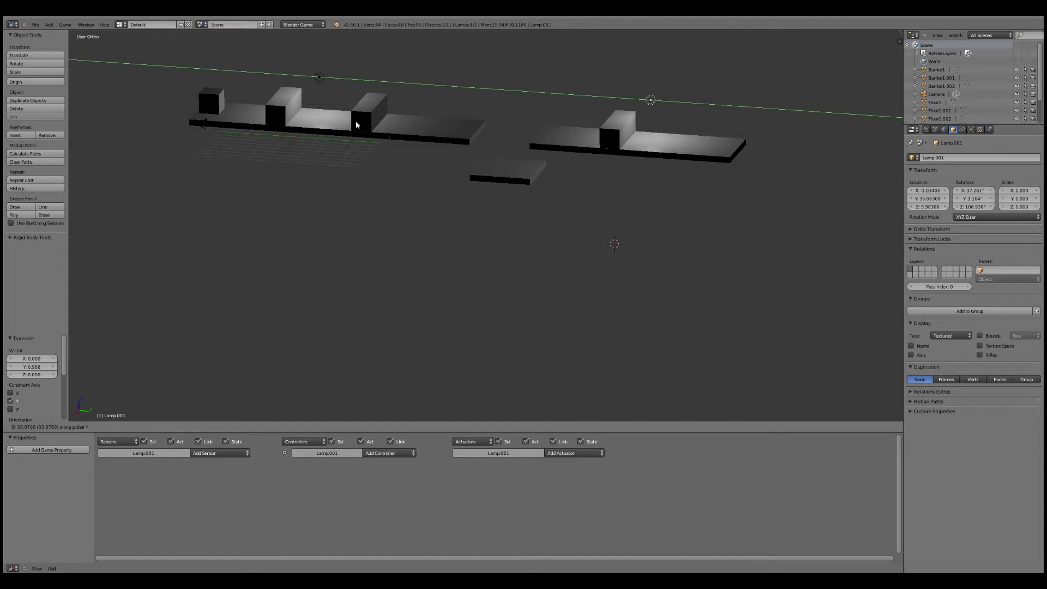
left_click(356, 120)
Try duplicating the far floor with free placement beside the original, and undo the copy
middle_click_drag(430, 129, 381, 137)
right_click(565, 217)
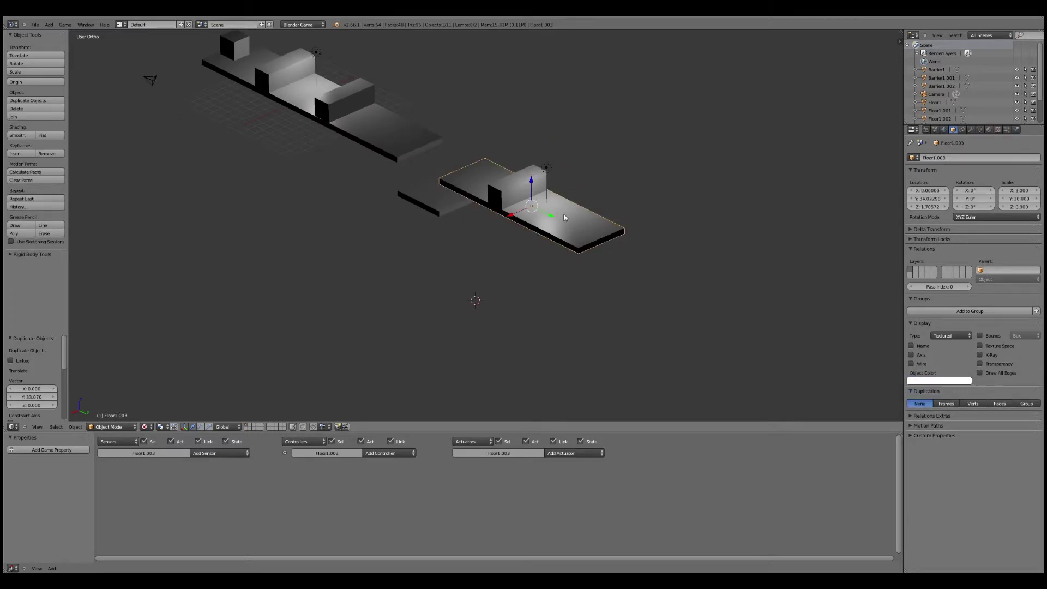
left_click(26, 100)
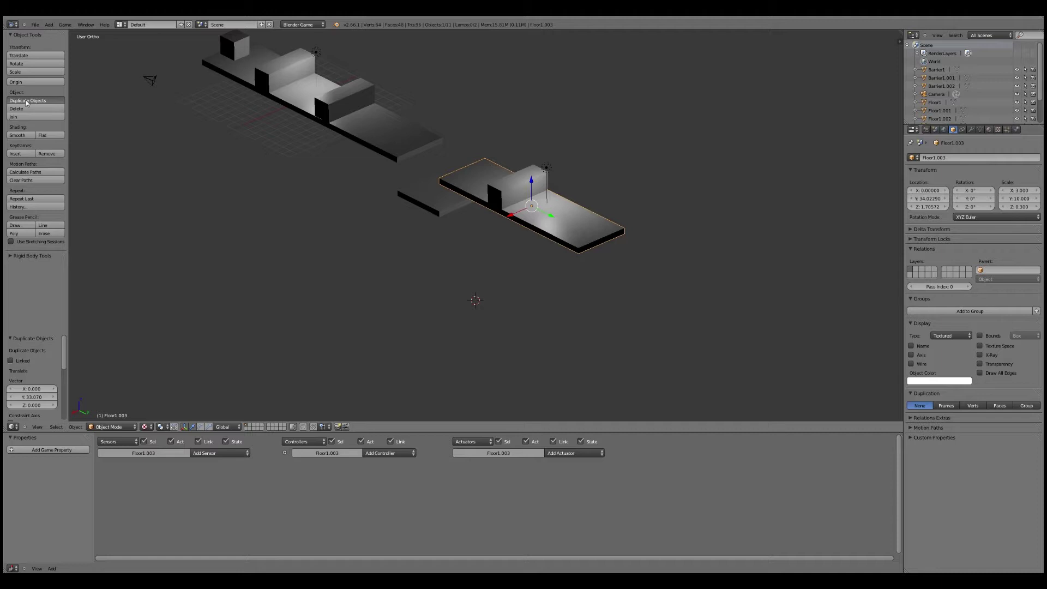
left_click(109, 99)
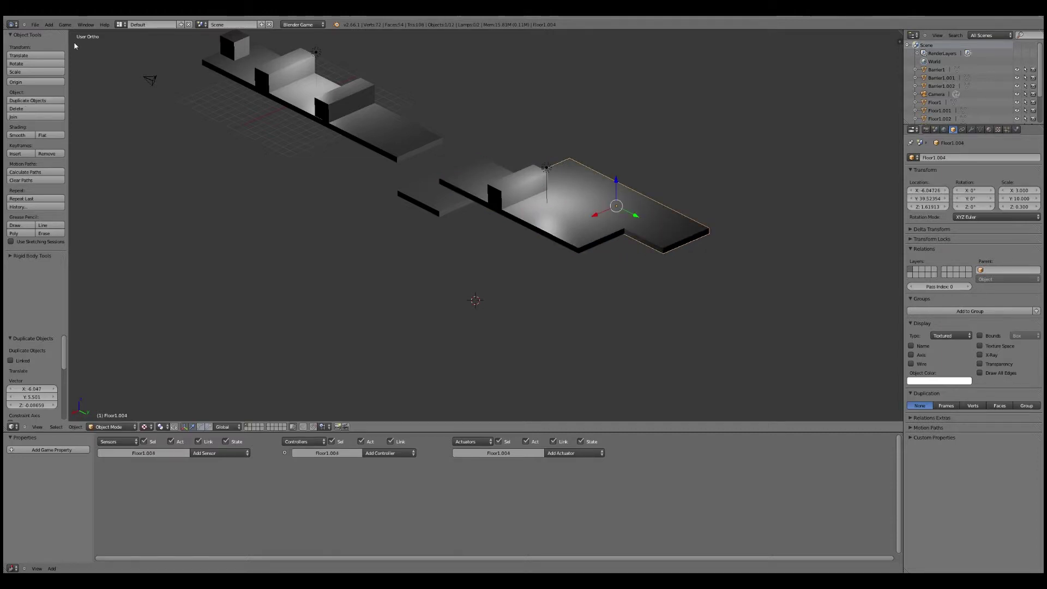
key("ctrl+z")
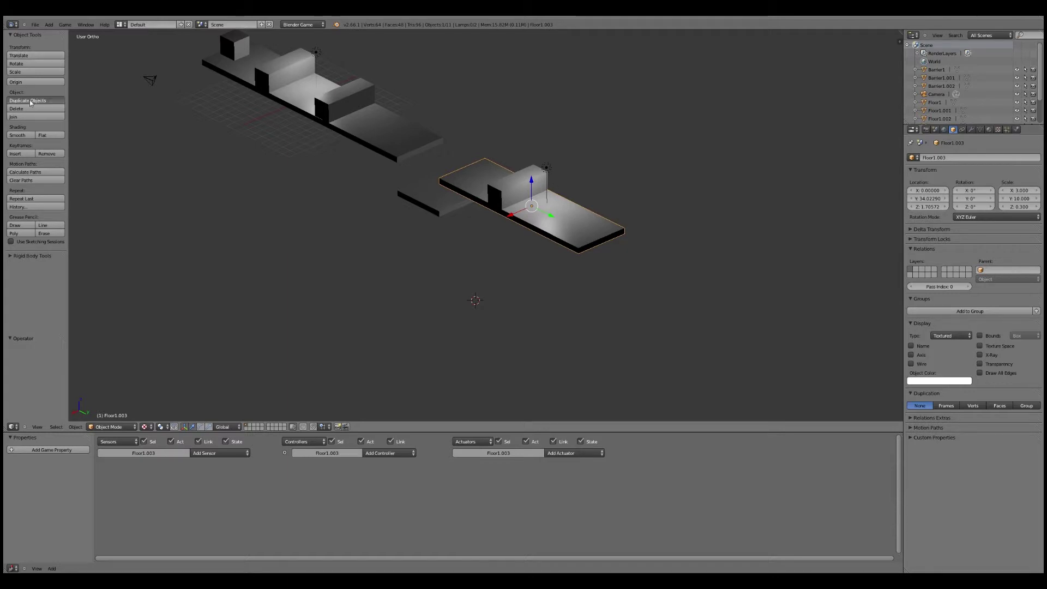
Duplicate the far floor about 16.15 units along the Y axis and set the copy's Z rotation to 90°
left_click(30, 101)
key("y")
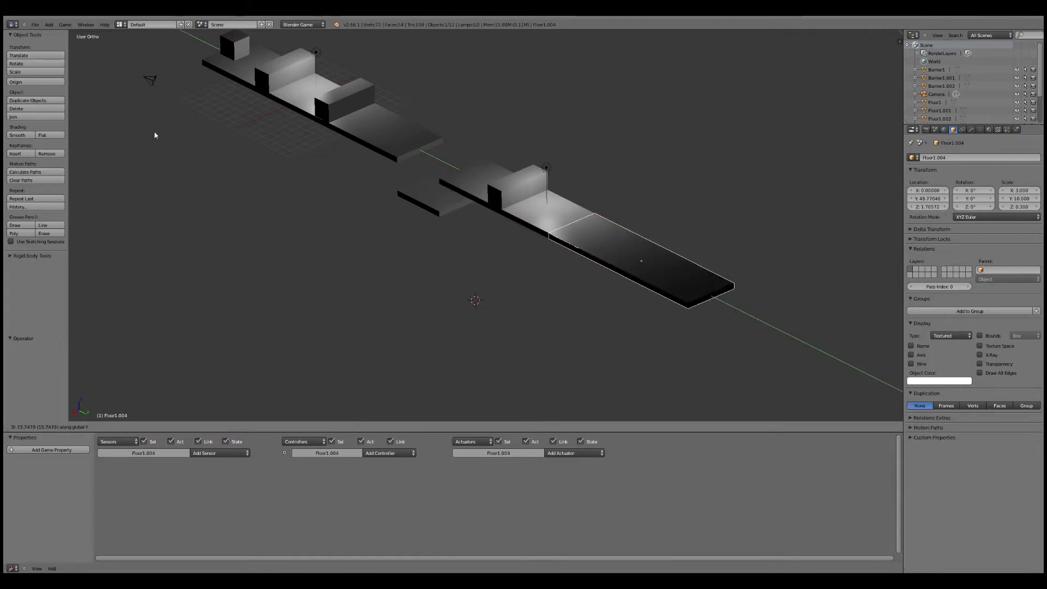
left_click(154, 135)
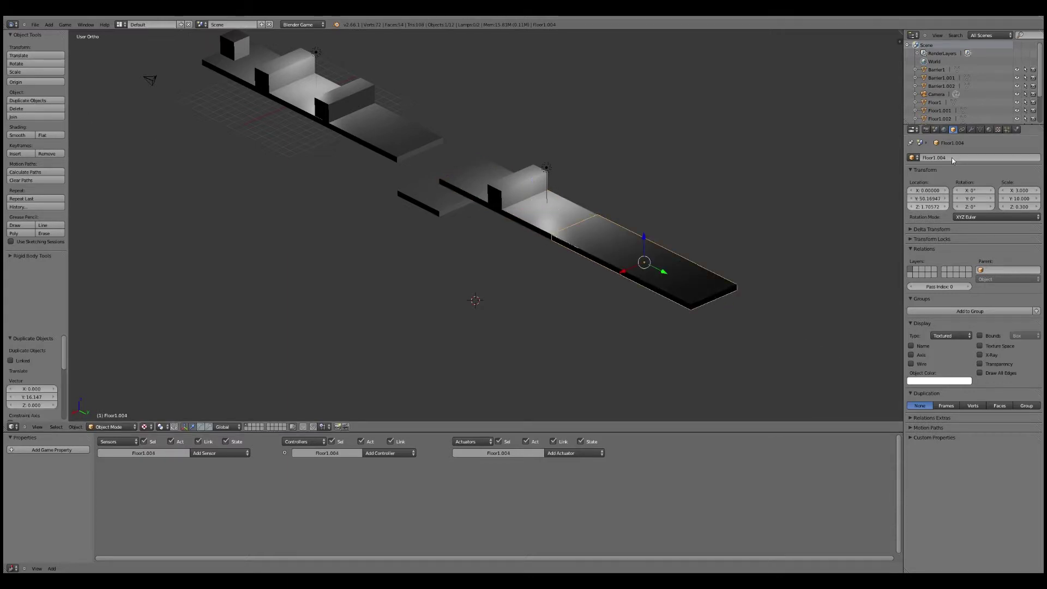
left_click(974, 207)
key("Return")
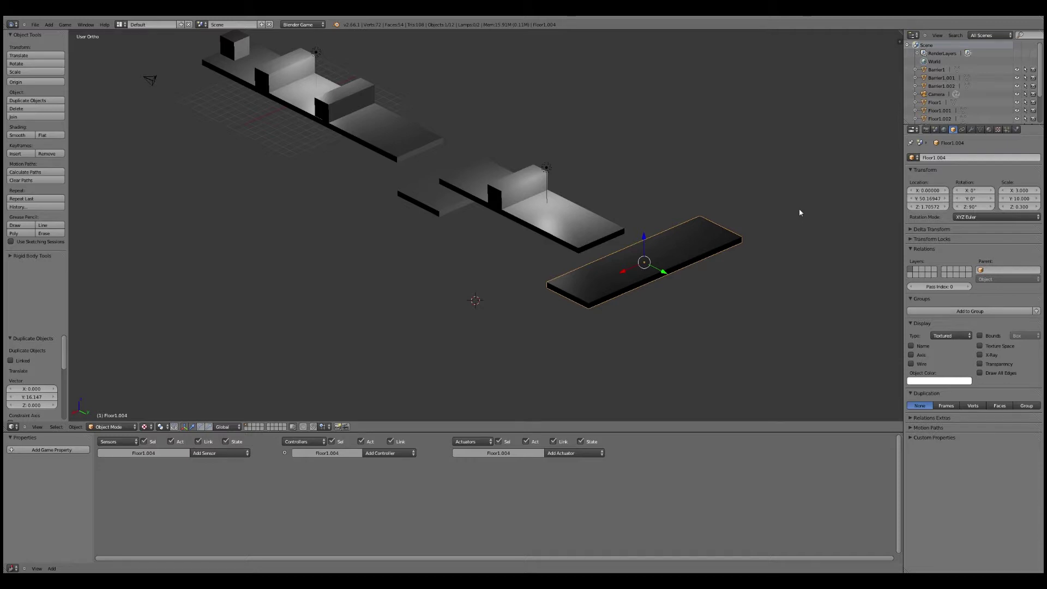
Move the rotated floor about -9.15 units along Y and 12.87 units along X to form a corner at the far floor's end
key("g")
key("y")
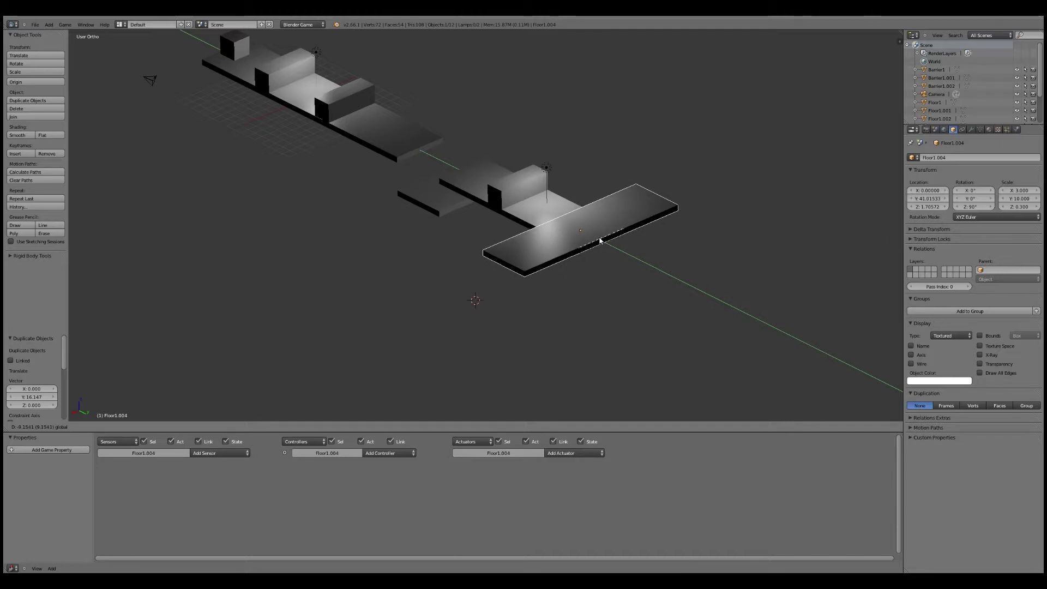
left_click(600, 240)
key("g")
key("x")
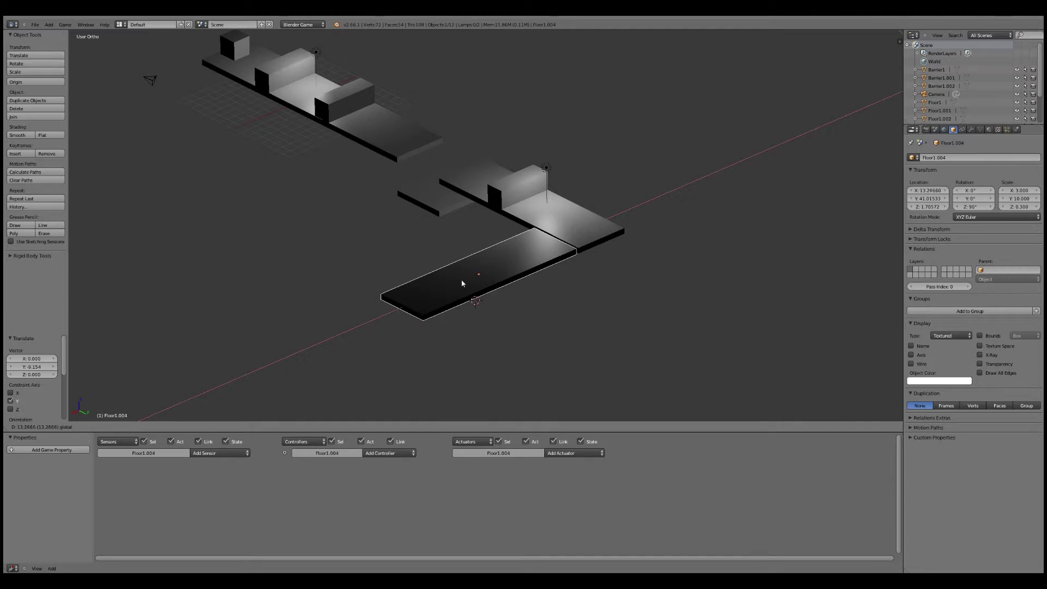
left_click(465, 283)
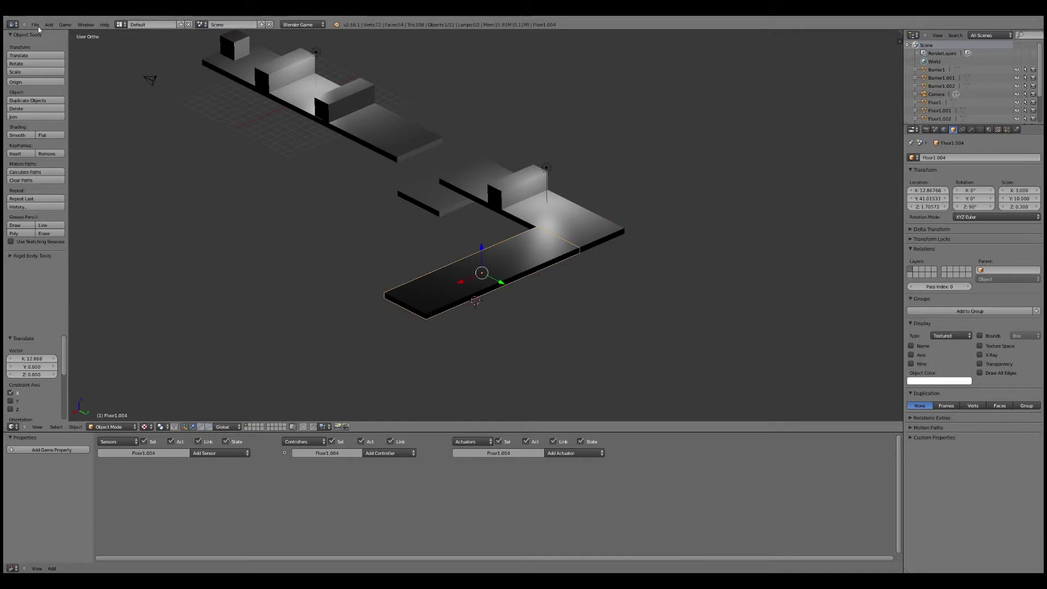
Save the file with the corner floor added to the level
left_click(35, 24)
left_click(43, 76)
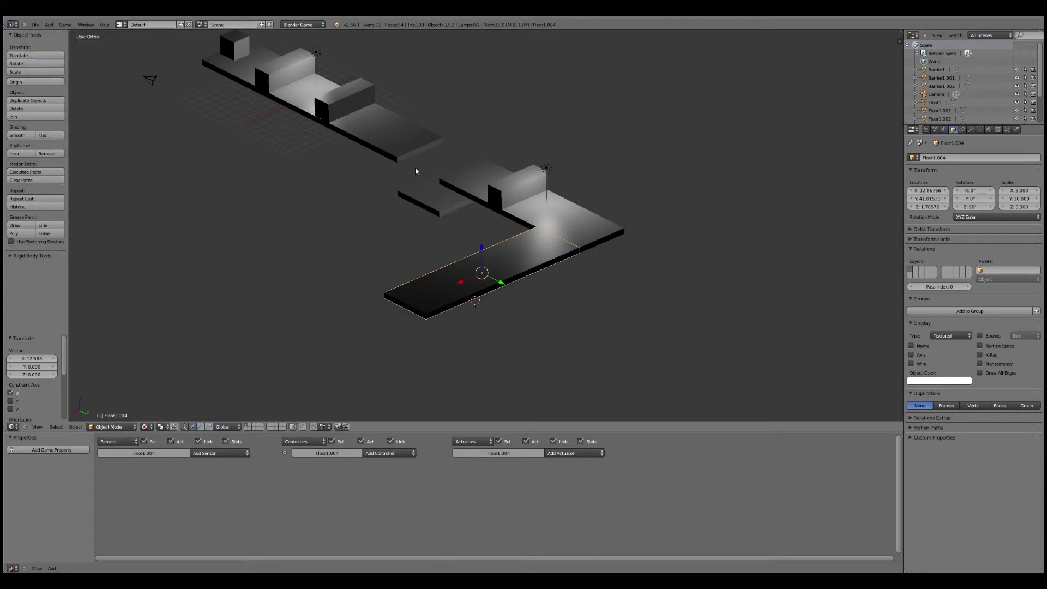
middle_click_drag(415, 171, 397, 254)
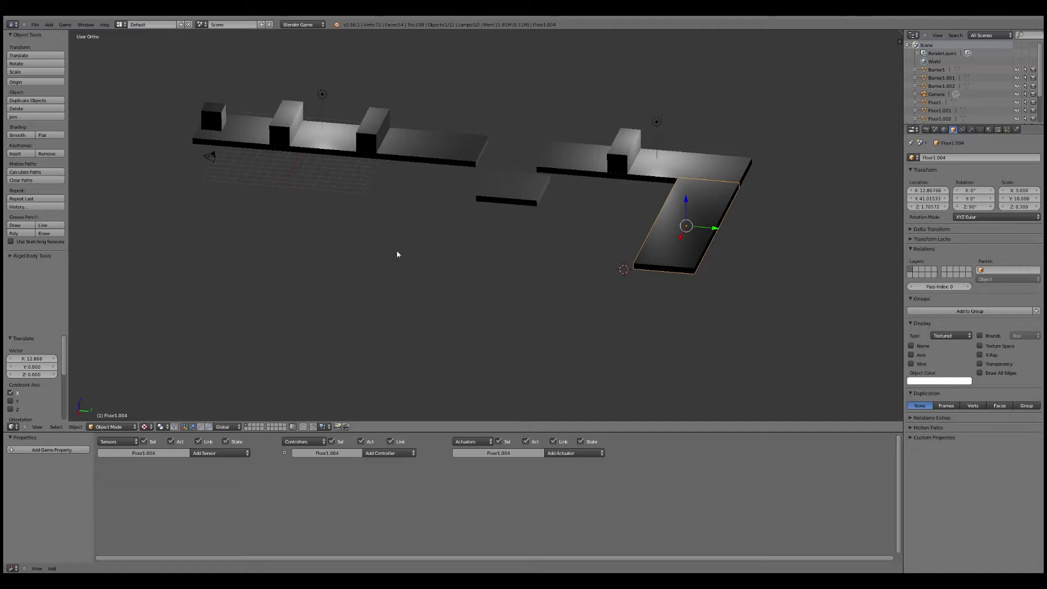
Add a game property named direct to the Player cube and set its type to Integer
middle_click_drag(397, 254, 235, 148)
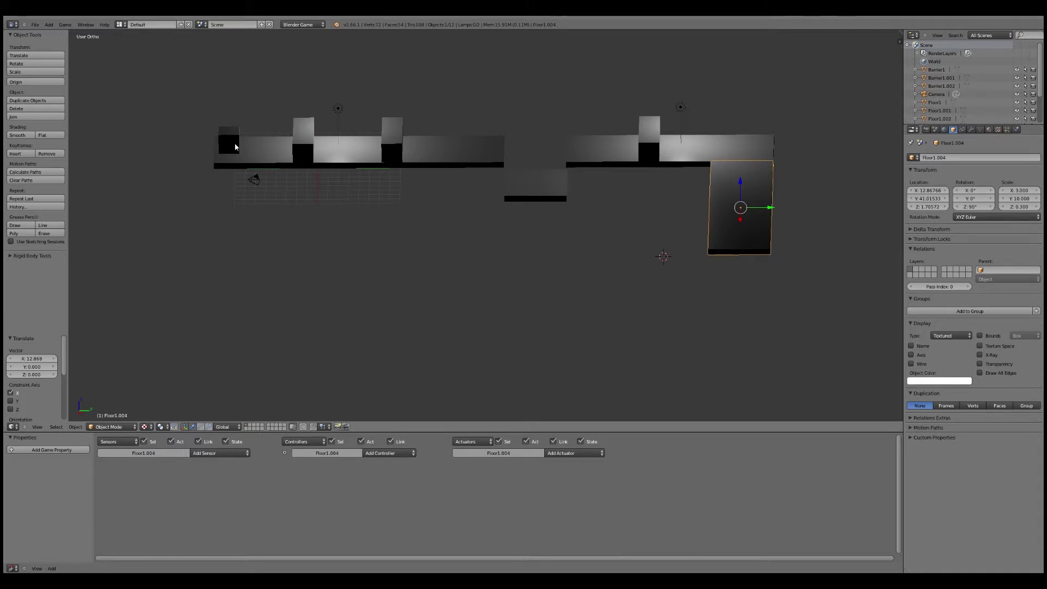
right_click(235, 148)
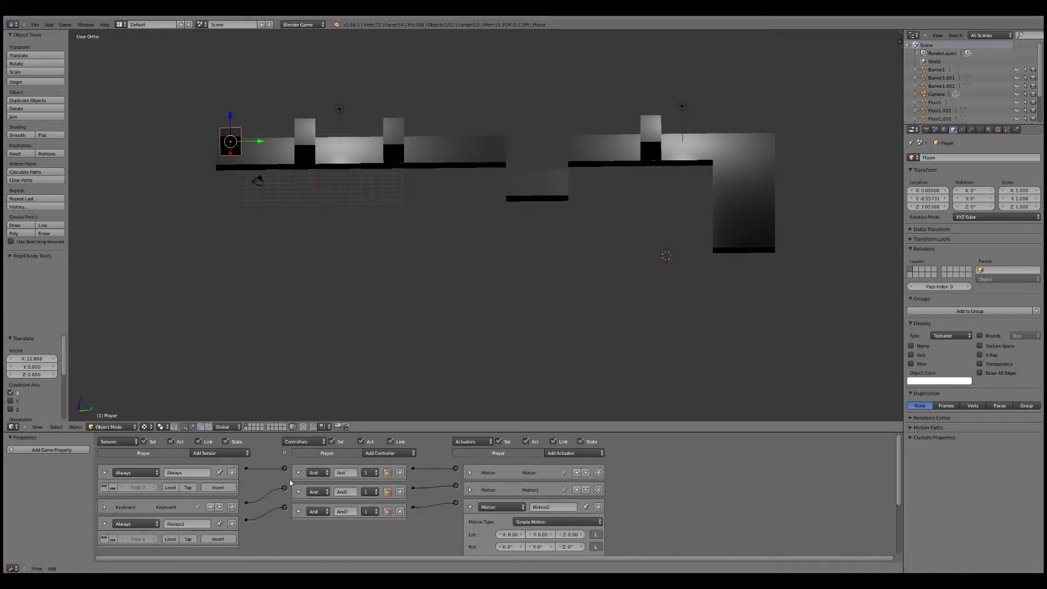
left_click_drag(657, 434, 668, 336)
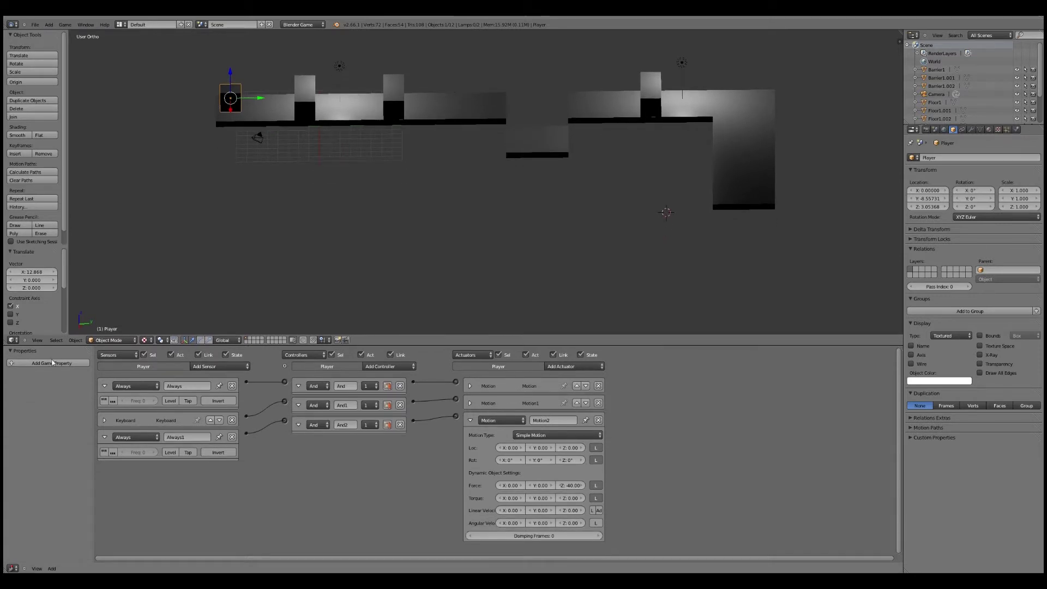
left_click(50, 363)
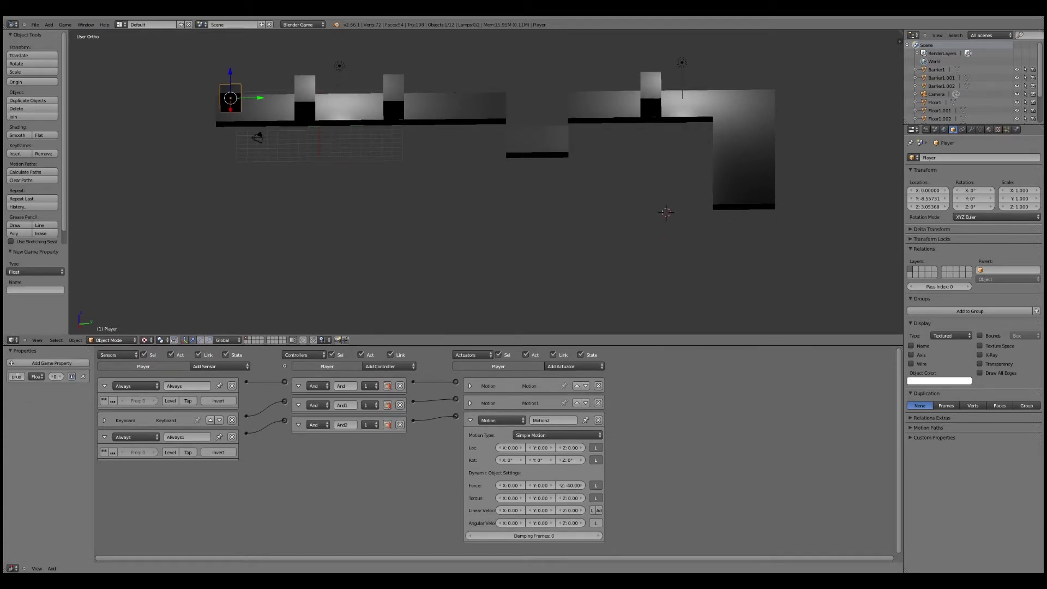
left_click(16, 376)
key("BackSpace")
type("direct")
key("Return")
left_click(36, 376)
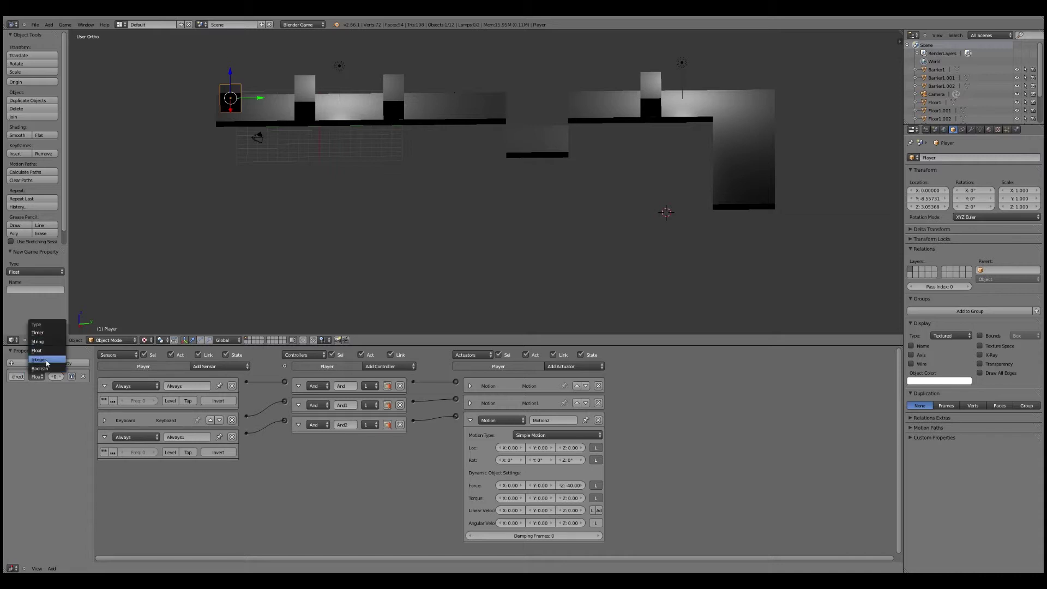
left_click(47, 362)
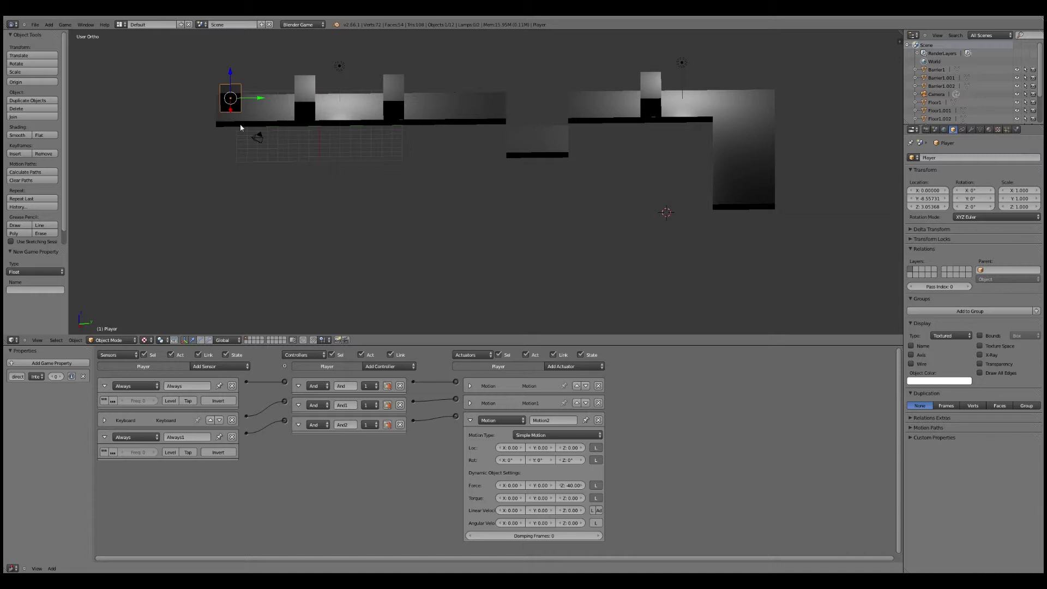
Change the Player's first Always sensor to a Property sensor that checks whether direct equals 0
left_click(470, 386)
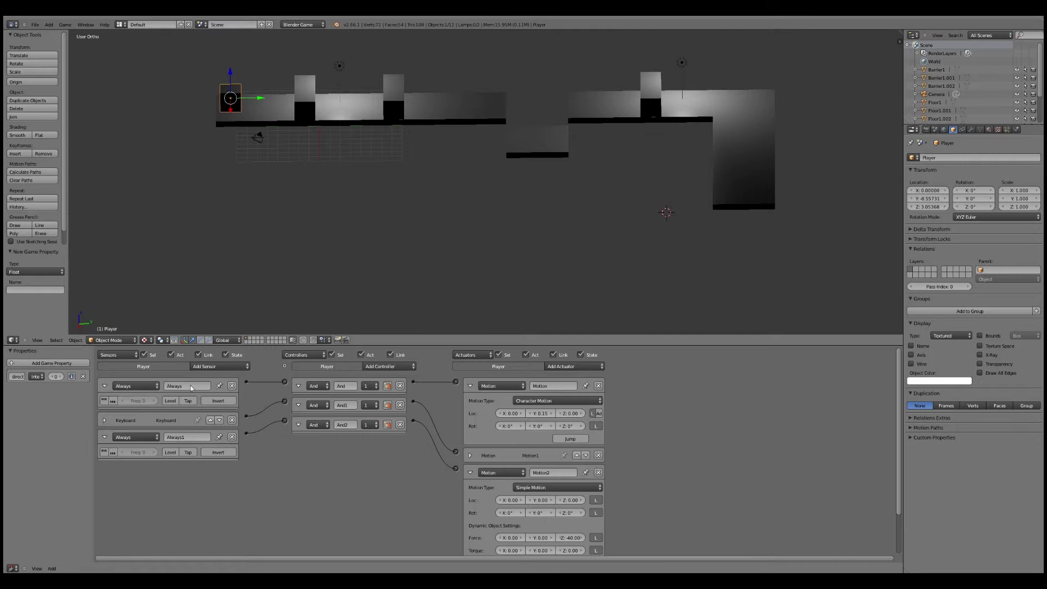
left_click(145, 386)
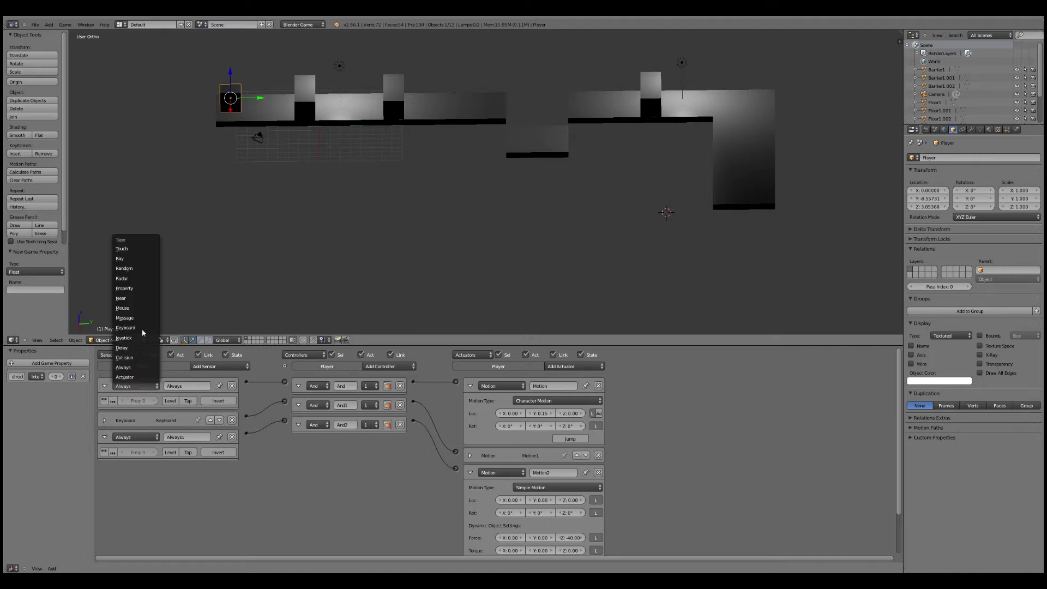
left_click(130, 288)
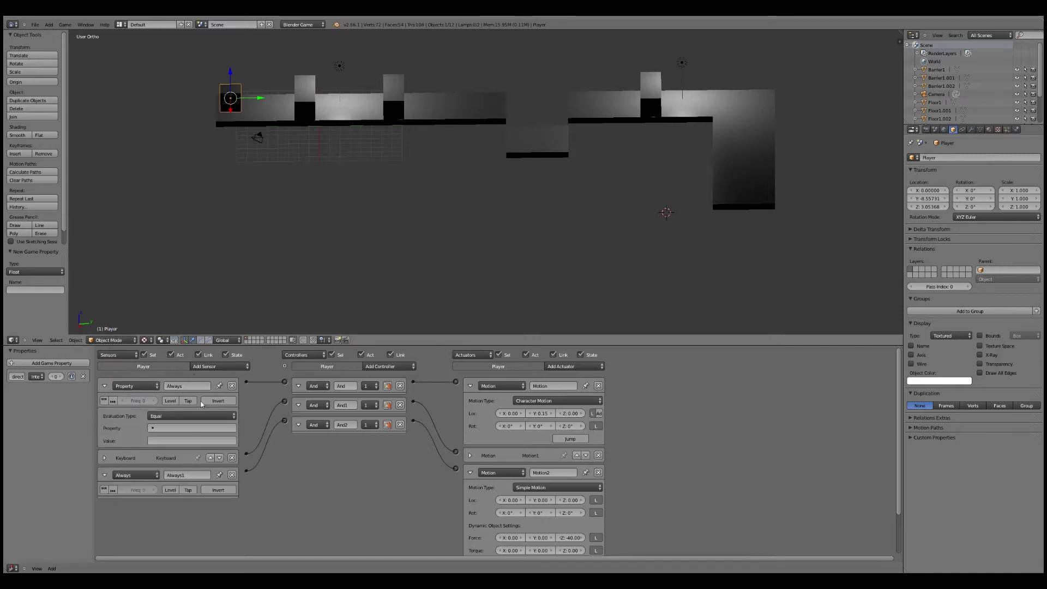
left_click(158, 428)
left_click(171, 435)
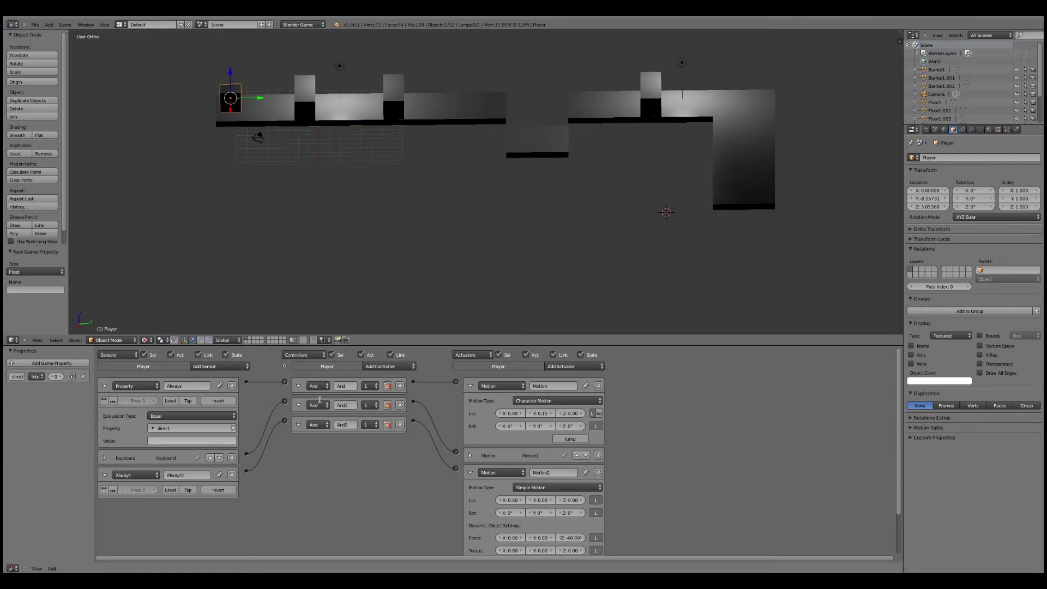
left_click(164, 441)
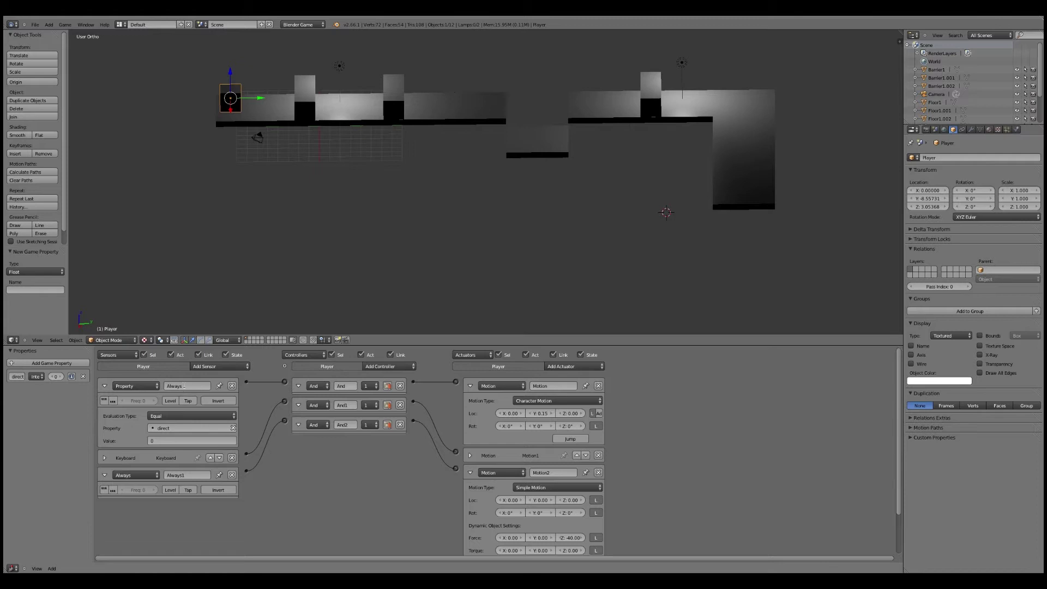
left_click(470, 472)
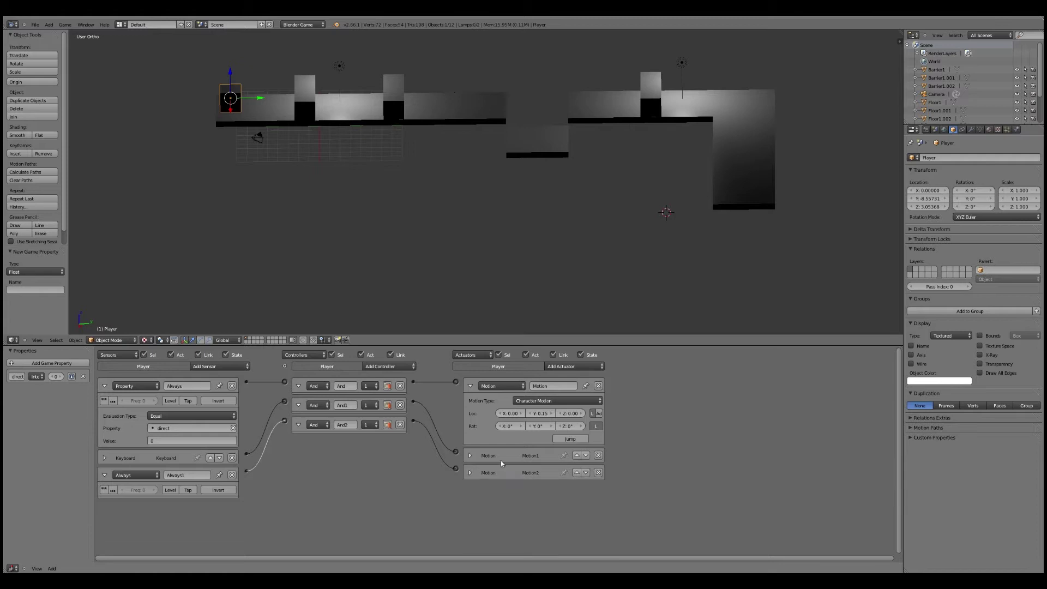
left_click(469, 472)
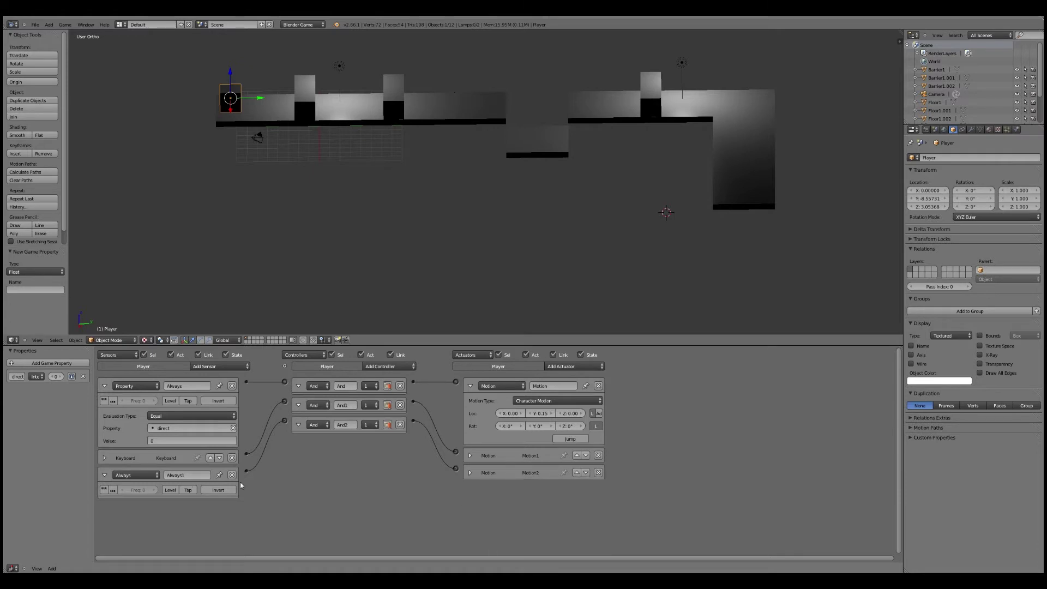
Add a Keyboard sensor for the D key to the Player and link it to a new And controller
scroll(257, 479, "up", 1)
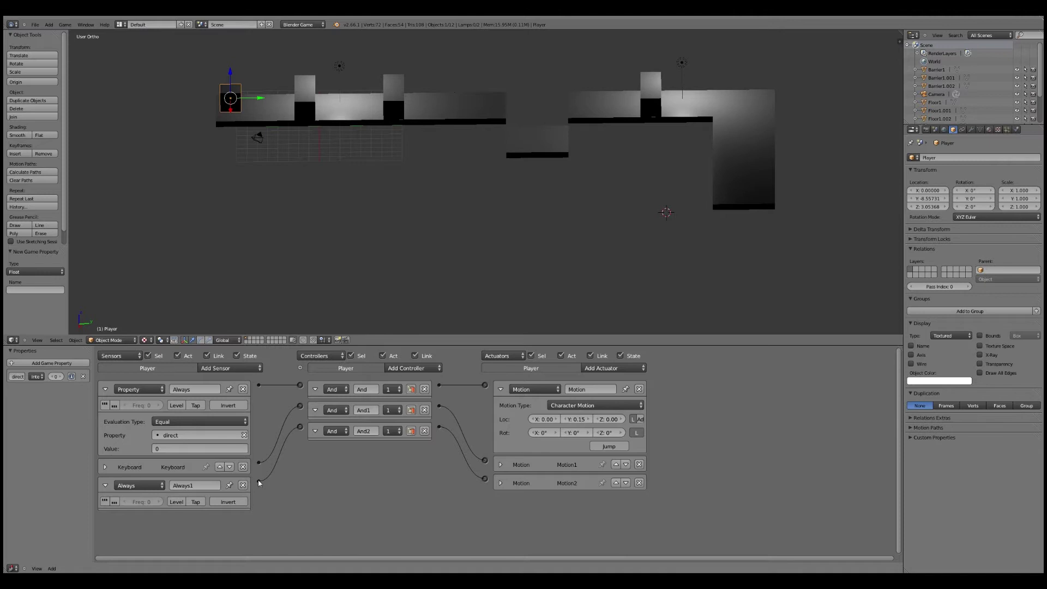
scroll(179, 403, "down", 1)
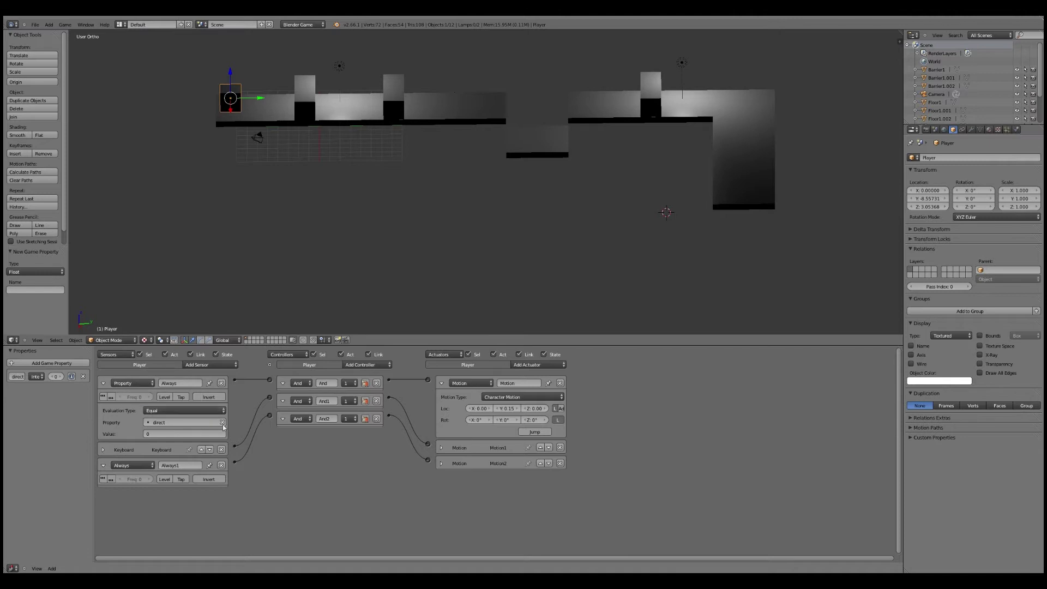
left_click(216, 366)
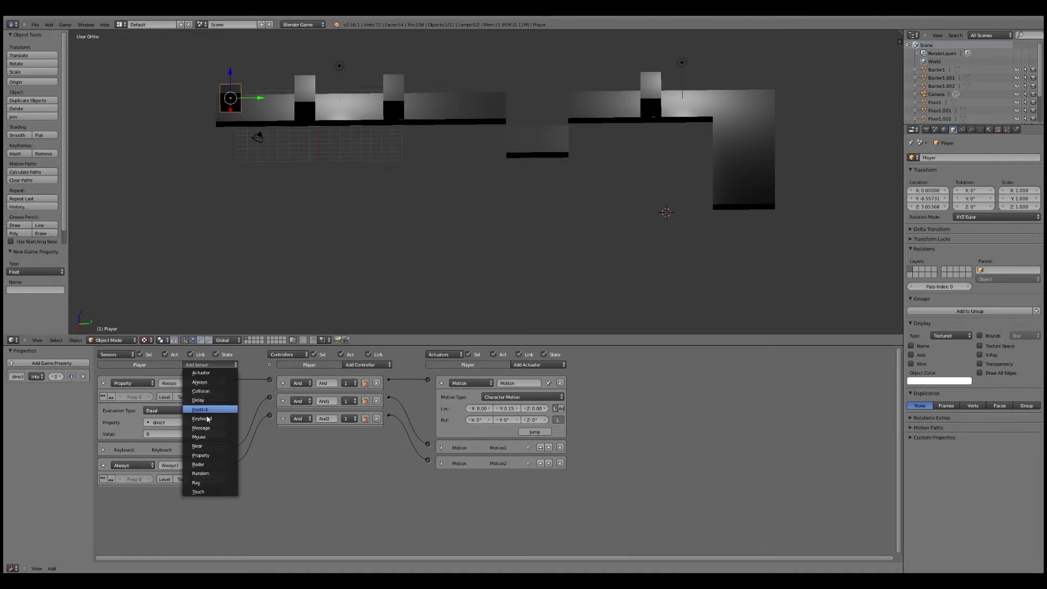
left_click(208, 419)
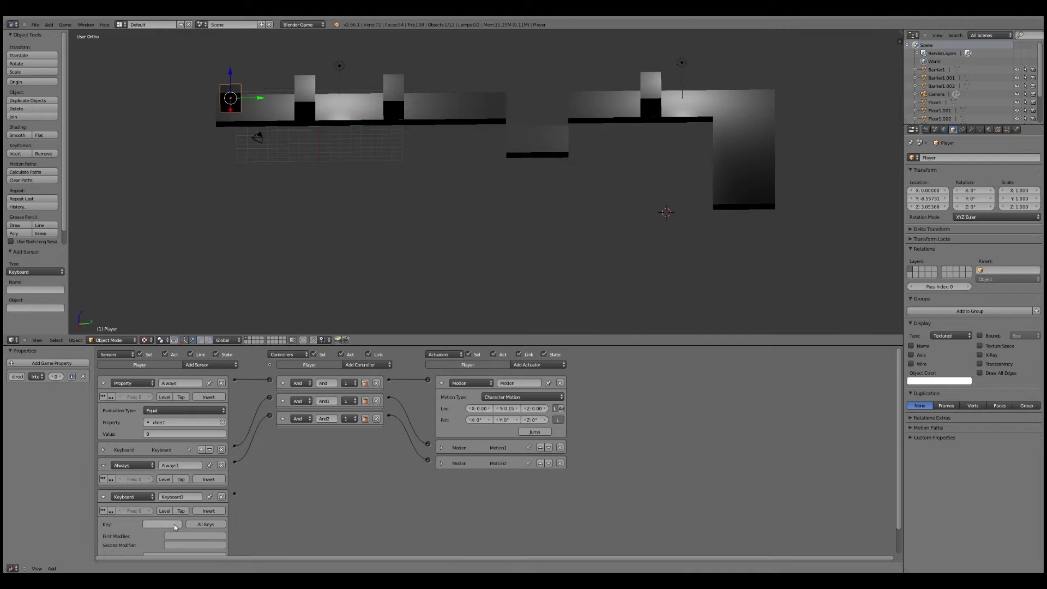
left_click(174, 527)
key("d")
scroll(288, 518, "down", 1)
left_click(325, 362)
left_click(324, 370)
left_click_drag(245, 421, 216, 474)
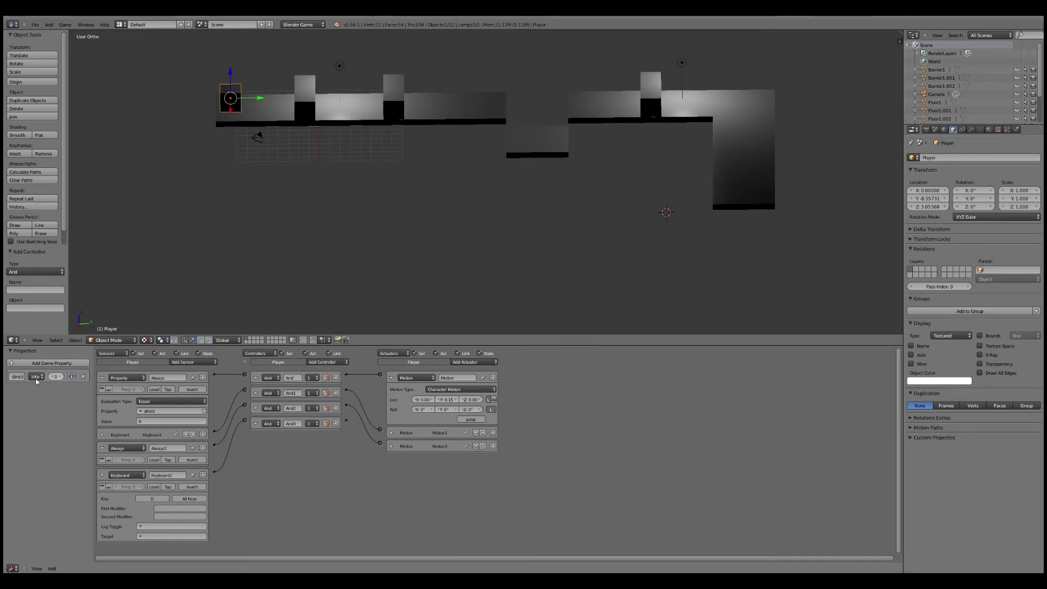
Add a Property actuator that assigns 1 to direct and link it to the D key's And controller
left_click(478, 362)
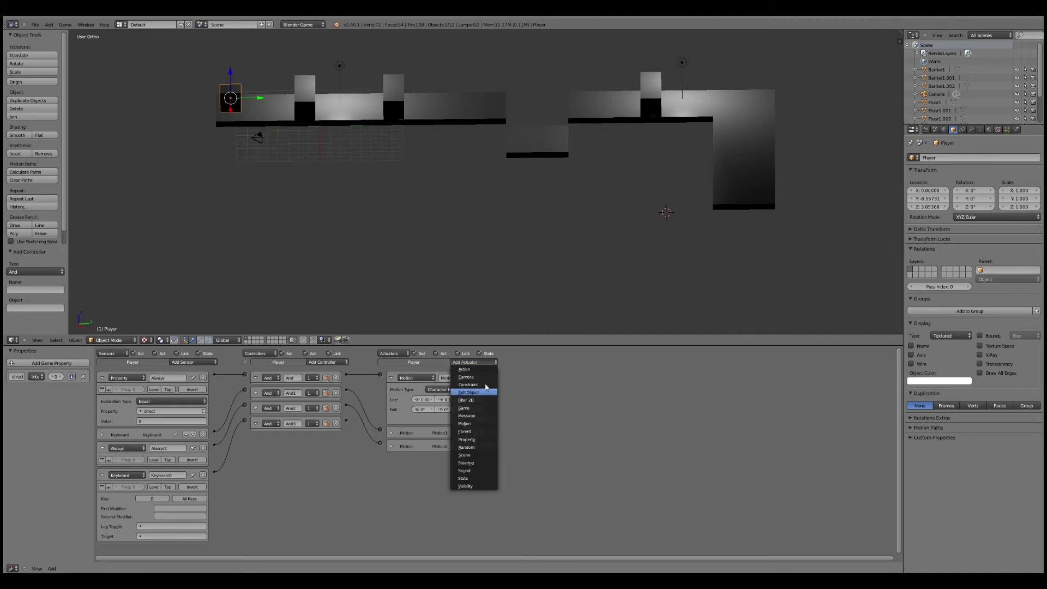
left_click(474, 440)
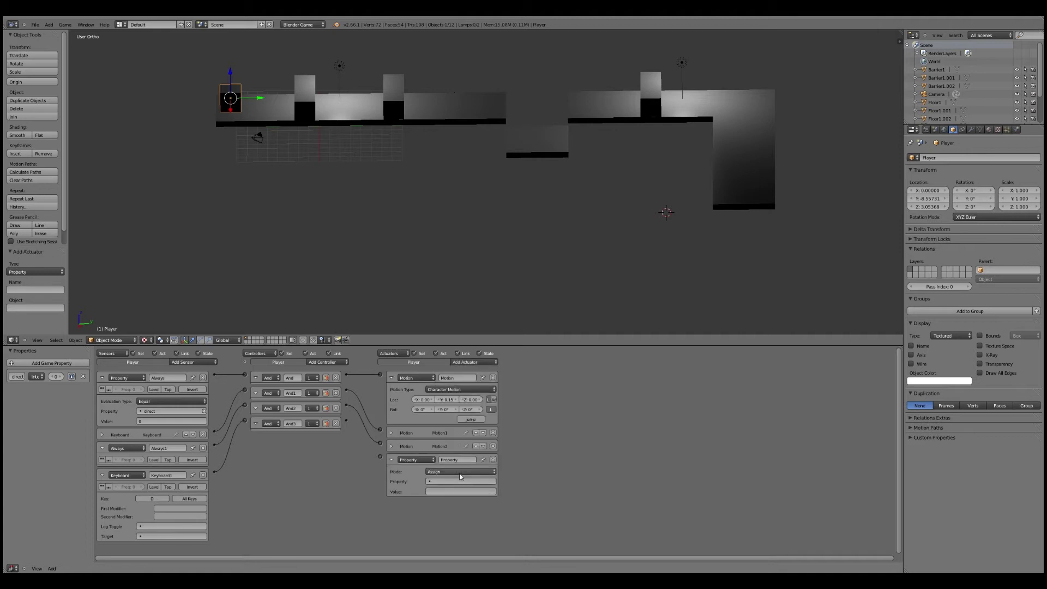
left_click(460, 477)
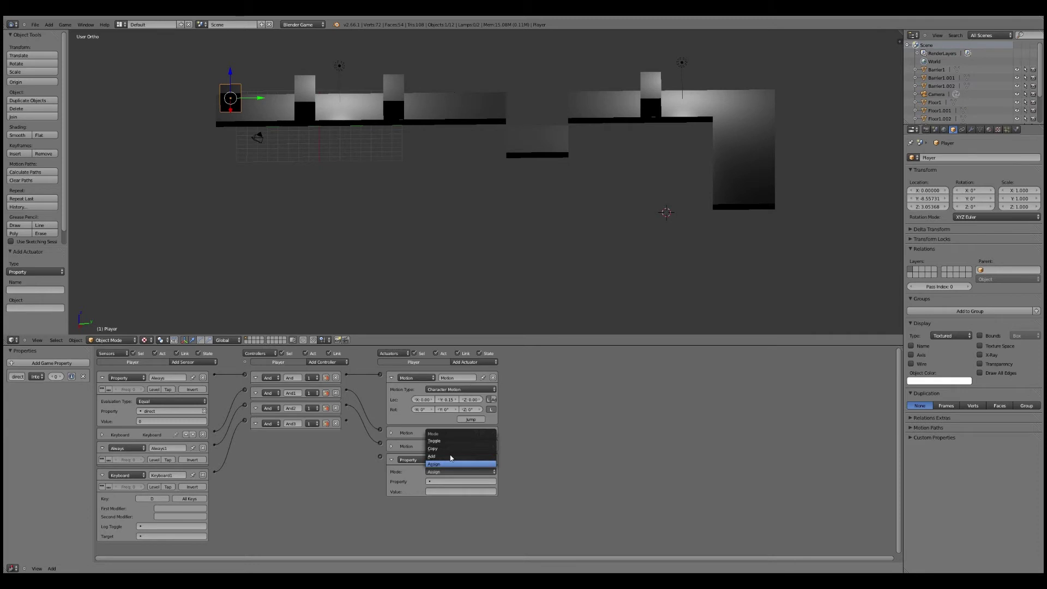
left_click(443, 464)
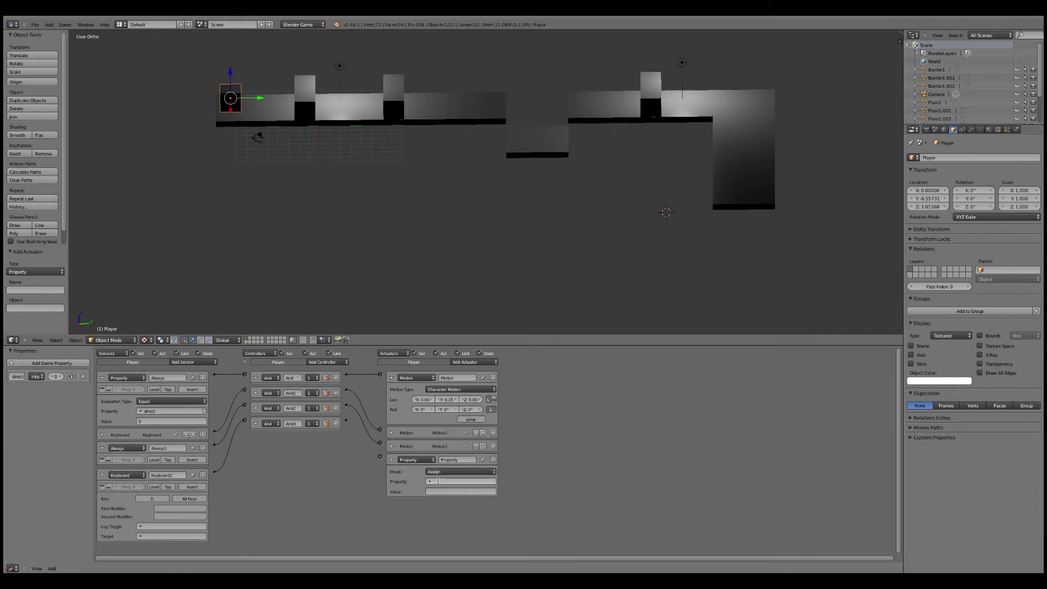
left_click(438, 481)
left_click(439, 492)
left_click_drag(346, 421, 381, 456)
Add a Property sensor that checks whether direct equals 1 and link it to a new And controller
scroll(256, 495, "down", 2)
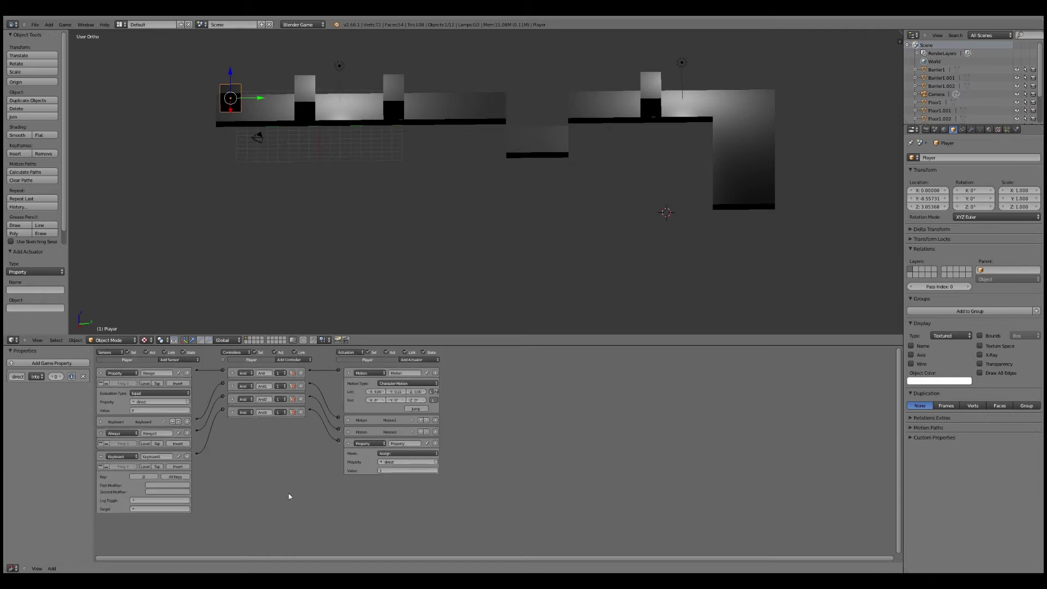
left_click(182, 361)
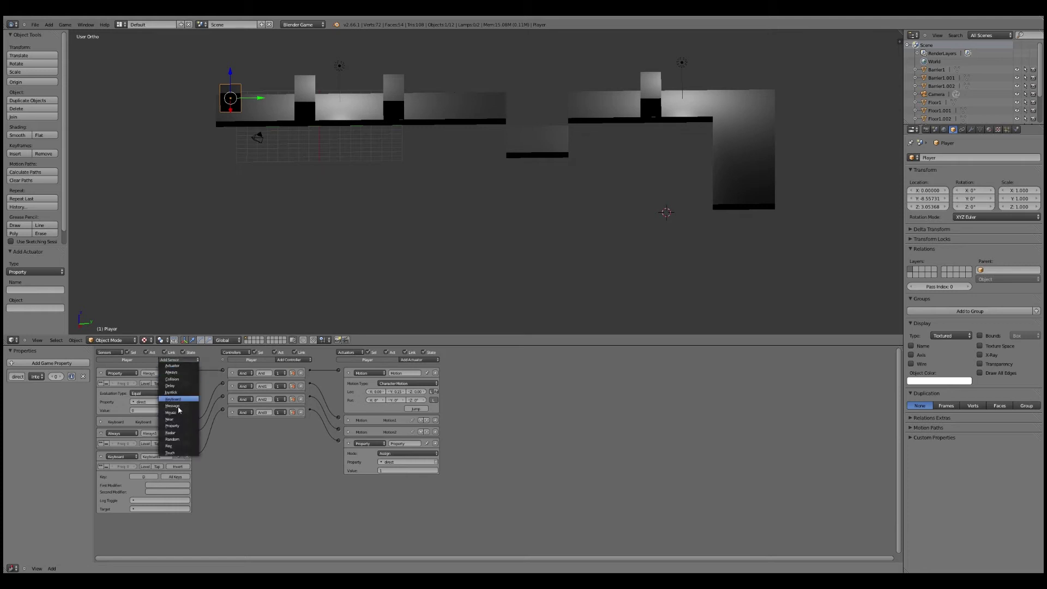
left_click(179, 426)
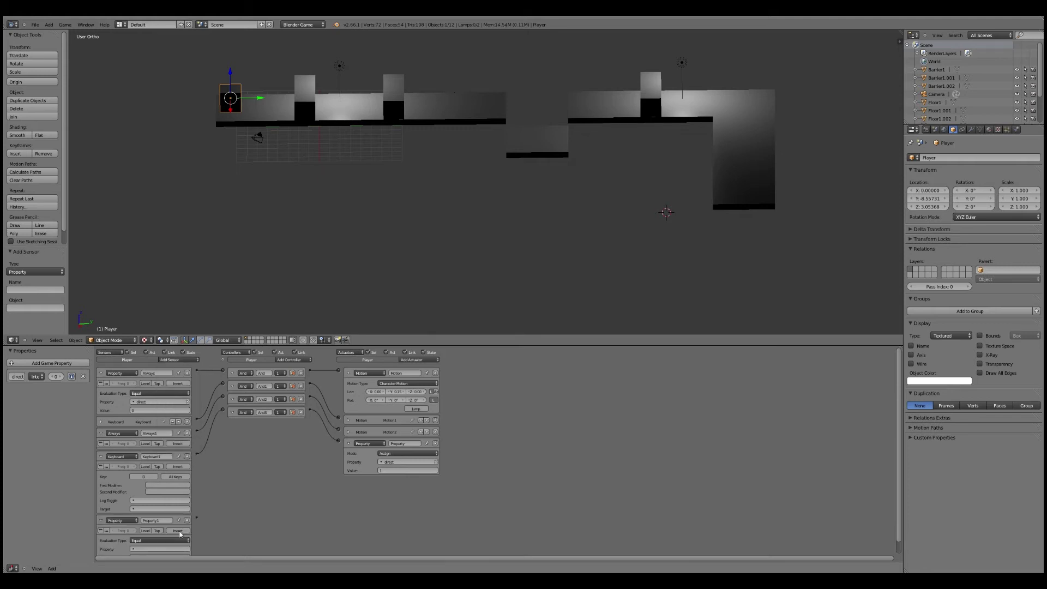
left_click(168, 549)
left_click(143, 488)
scroll(900, 504, "down", 1)
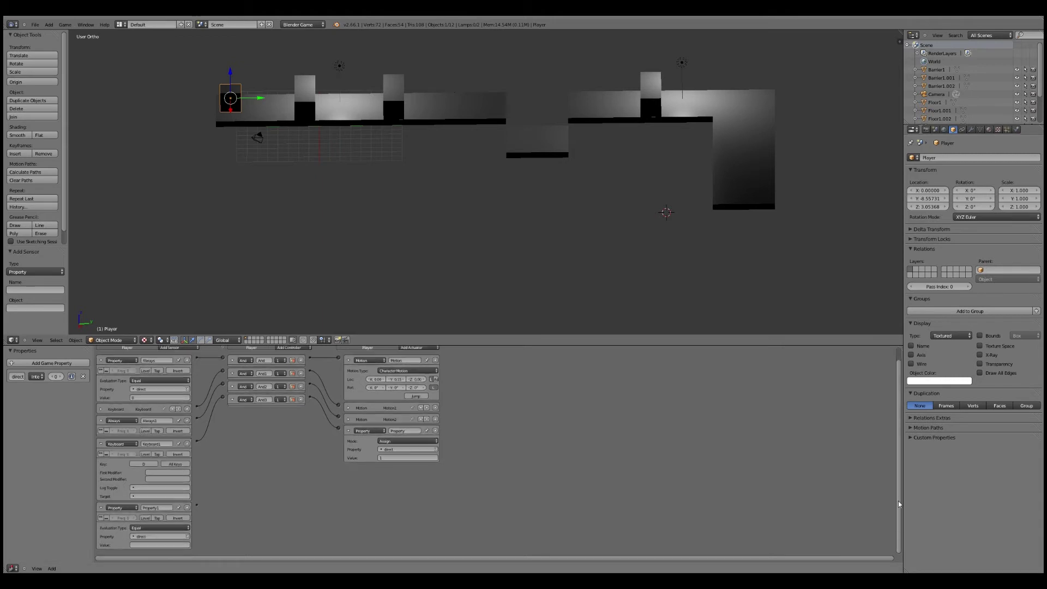
left_click(141, 541)
type("1")
key("Return")
left_click(289, 348)
left_click(289, 354)
left_click_drag(223, 410, 198, 509)
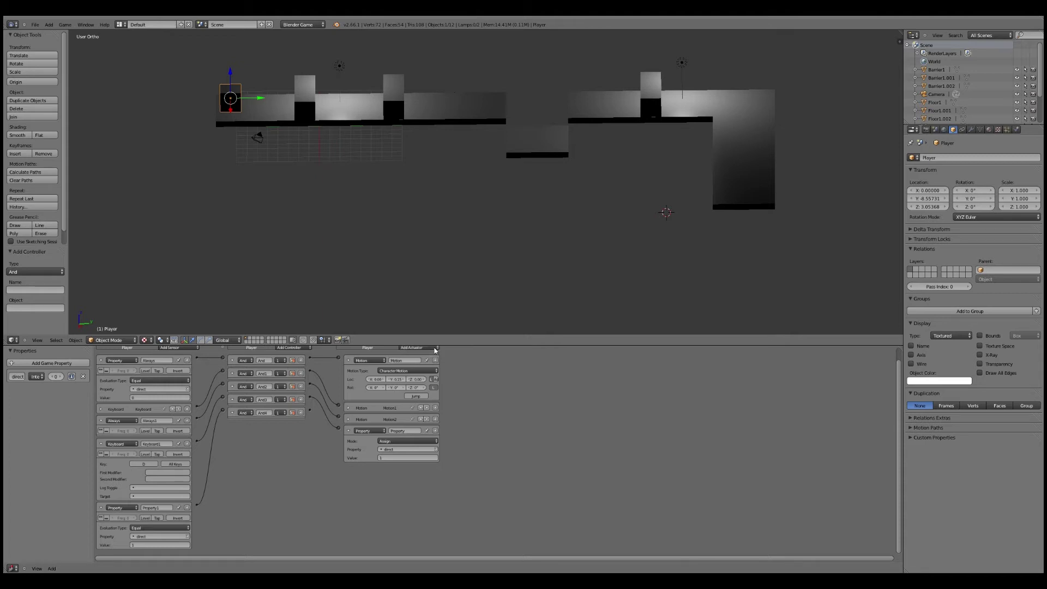
Add another Motion actuator to the Player and set its motion type to Character Motion
left_click(436, 350)
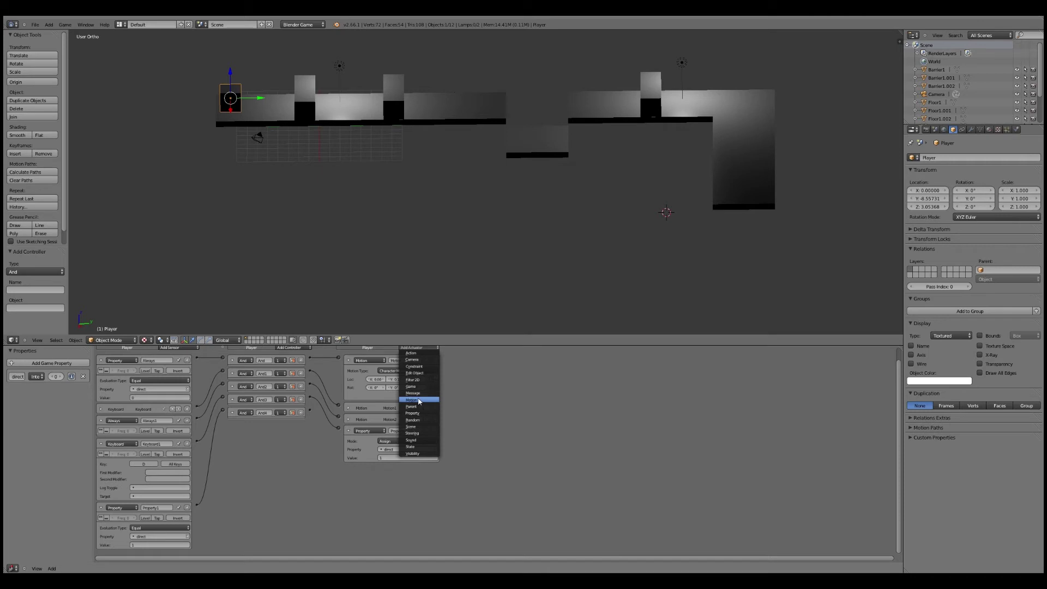
left_click(412, 400)
left_click(401, 479)
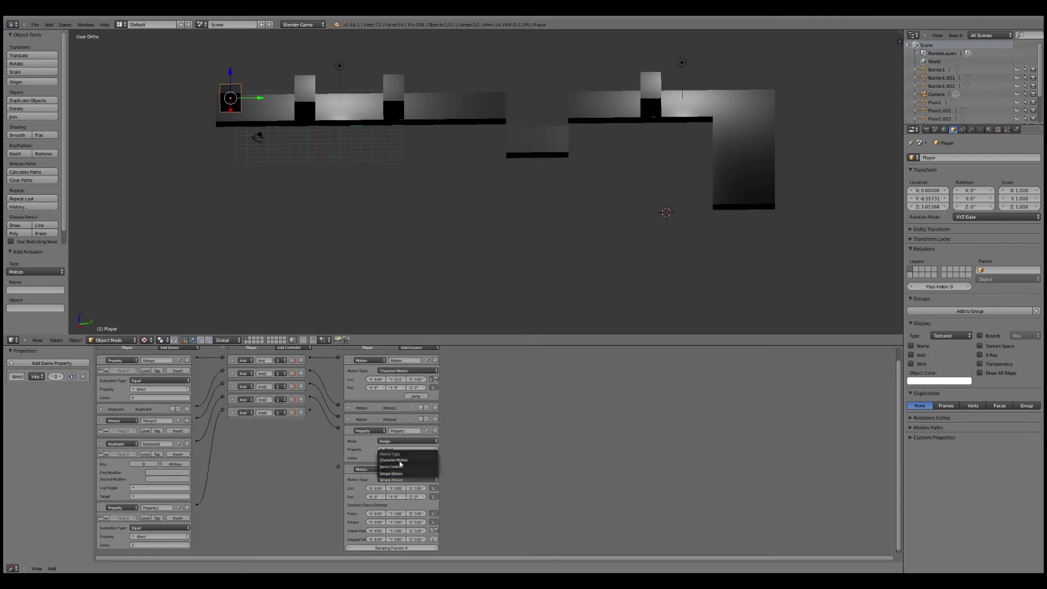
left_click(399, 461)
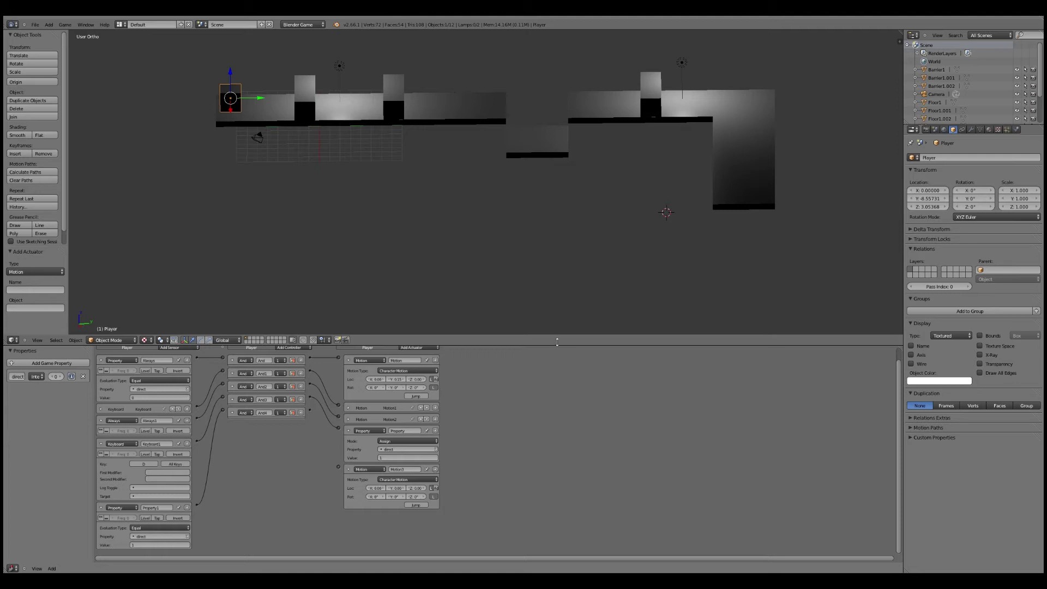
left_click(397, 379)
key("Return")
left_click(375, 379)
type("0.15")
key("Return")
left_click(376, 380)
key("Return")
left_click(396, 381)
type("0.15")
key("Return")
Set the new Character Motion's X location to 0.15 and link it to the And controller of the direct-equals-1 sensor
left_click(375, 488)
type("0.15")
key("Return")
left_click_drag(338, 466, 310, 411)
left_click_drag(309, 411, 310, 413)
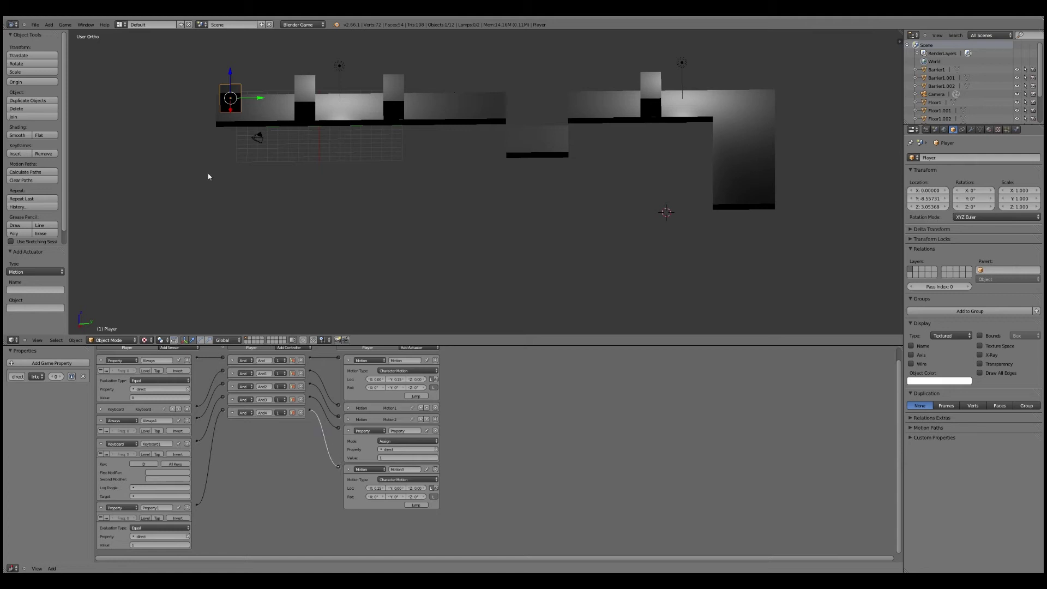
Look through the scene camera and enlarge the 3D viewport by shrinking the logic editor
left_click(37, 340)
left_click(48, 313)
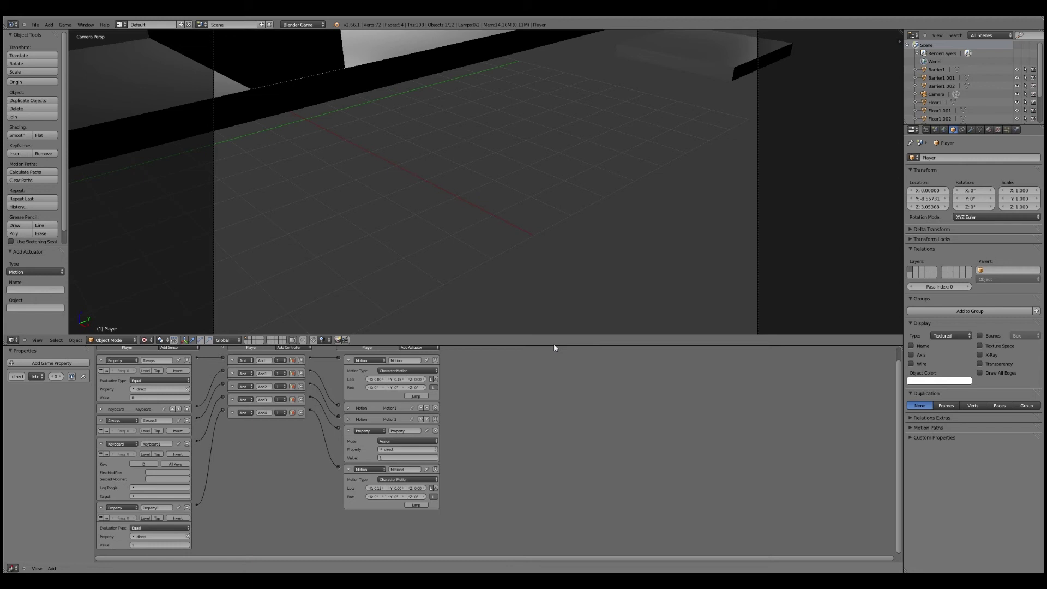
left_click_drag(555, 347, 551, 502)
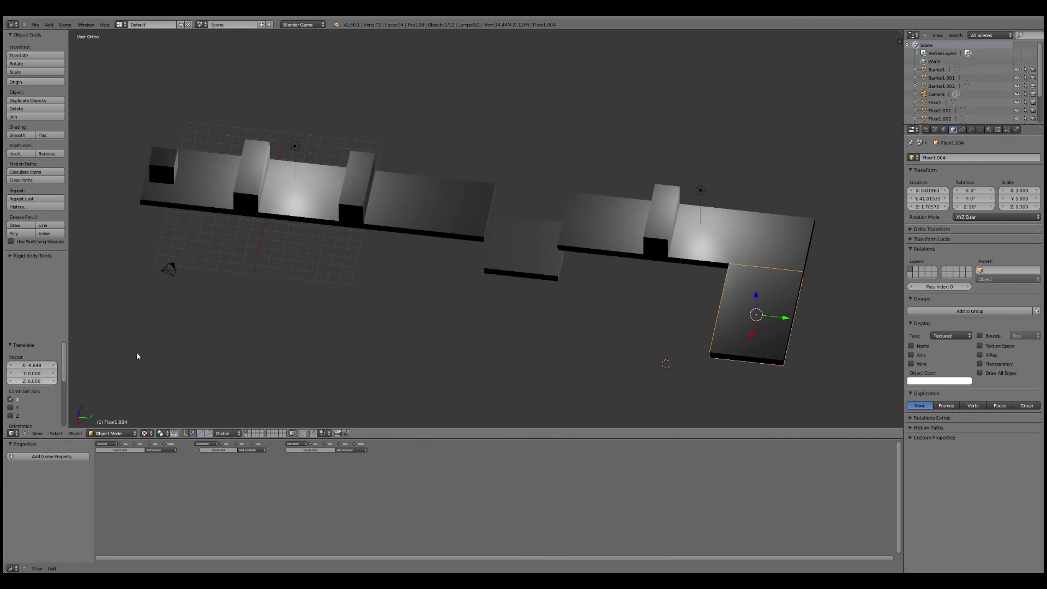
Set the Y scale of the long floor beside the corner piece to 8
right_click(617, 232)
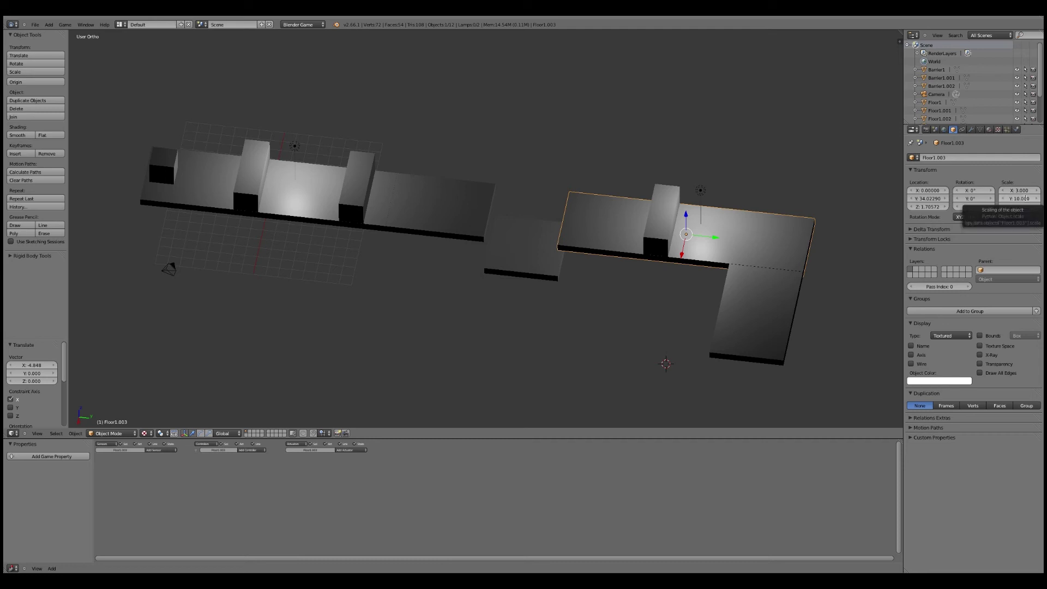
left_click(1025, 199)
key("BackSpace")
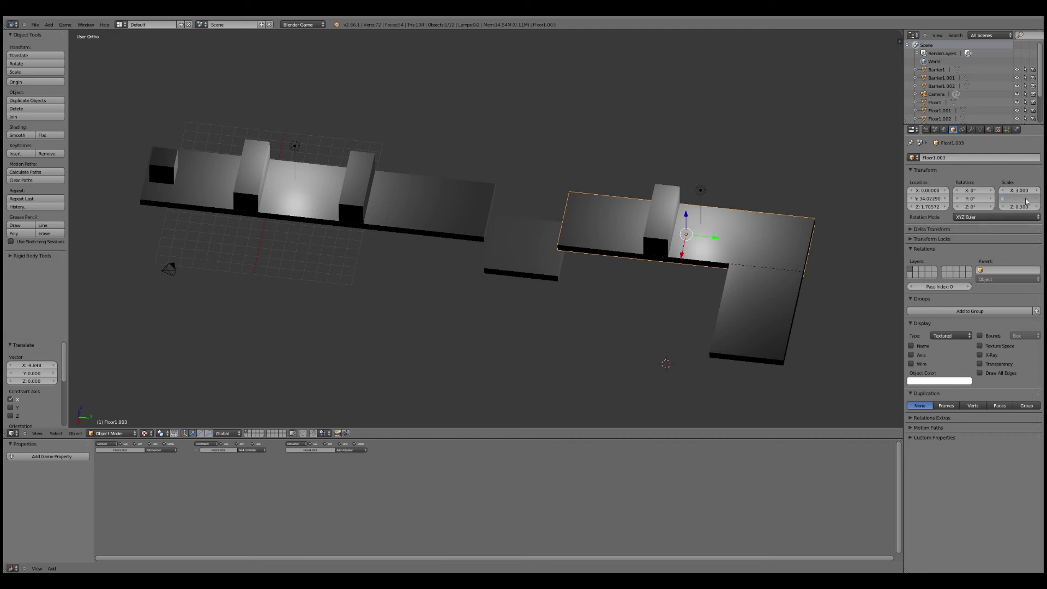
type("8")
key("Return")
Move the shortened floor back along Y to about 32.01, lining its near edge up with the small lower floor
key("g")
key("y")
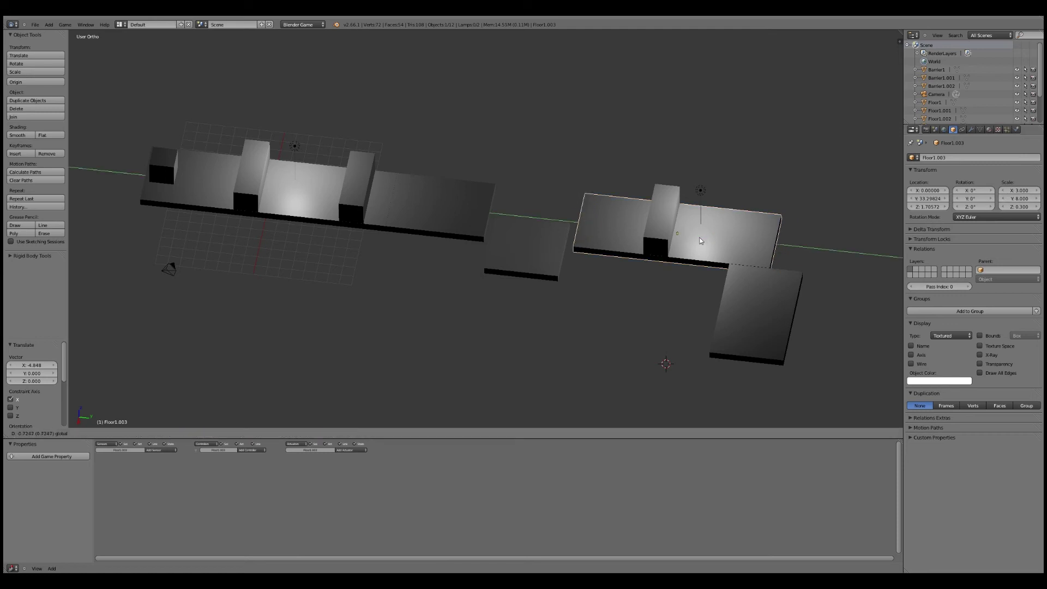
left_click(624, 264)
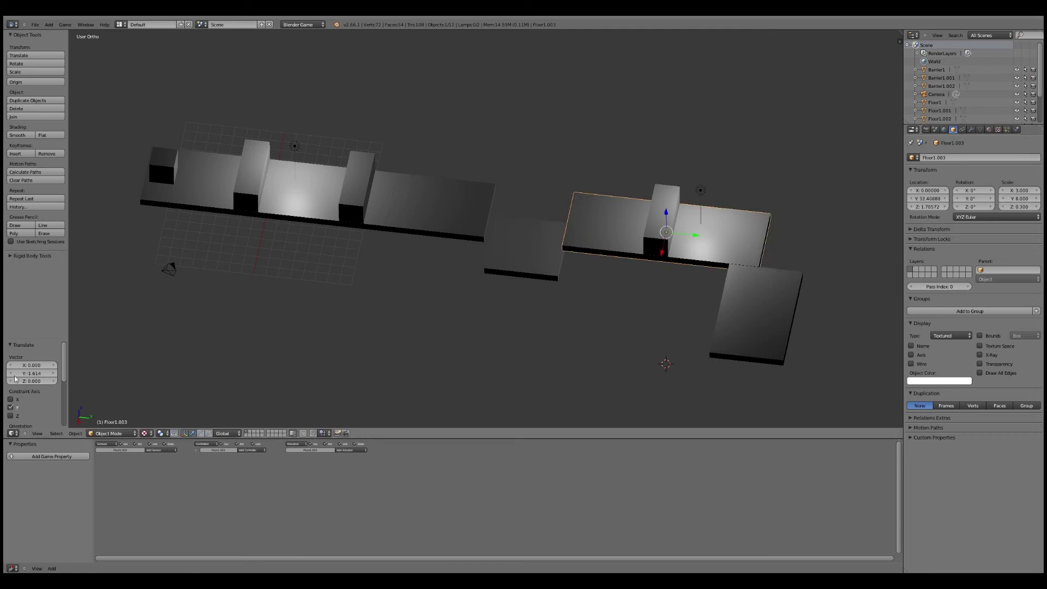
left_click(37, 434)
key("KP_7")
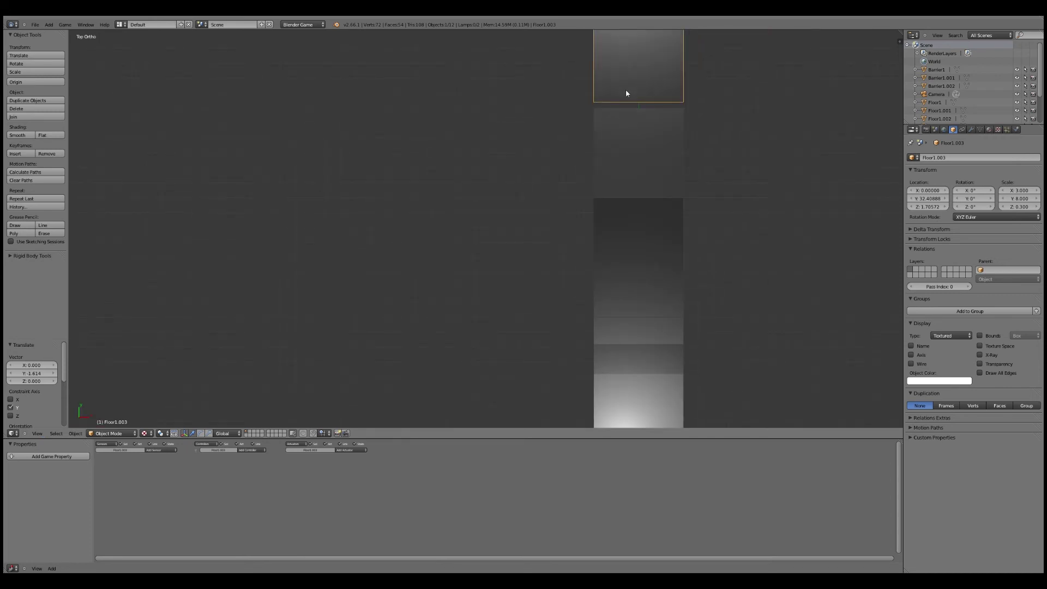
scroll(626, 93, "down", 2)
key("g")
key("y")
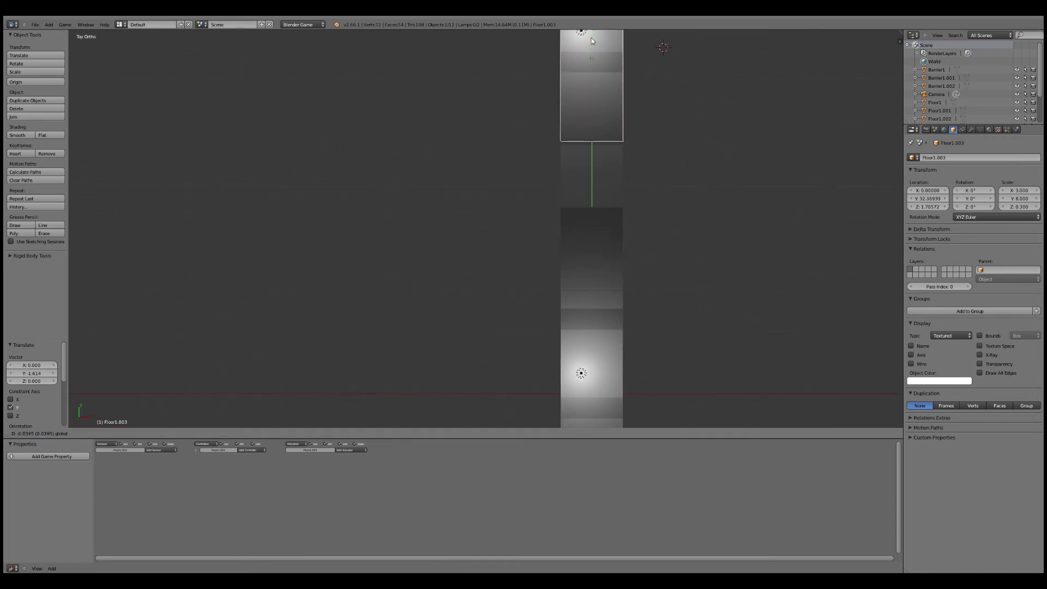
left_click(593, 41)
scroll(598, 100, "up", 3)
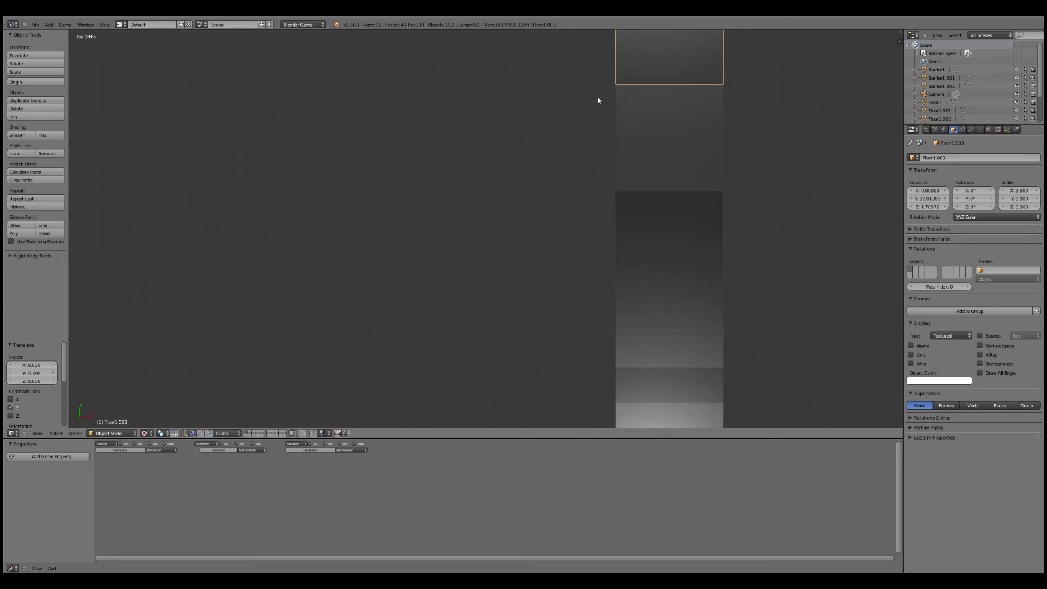
scroll(599, 100, "down", 2)
Move the corner floor back along Y to about 37.03 so it meets the end of the shortened floor
left_click(37, 433)
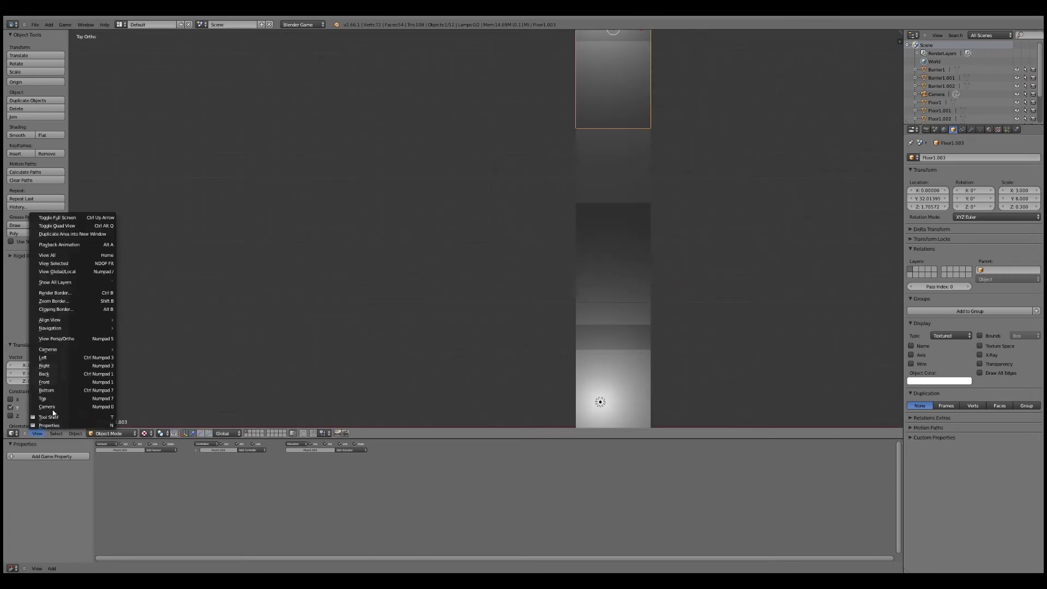
middle_click_drag(328, 312, 256, 245)
right_click(839, 149)
key("g")
key("y")
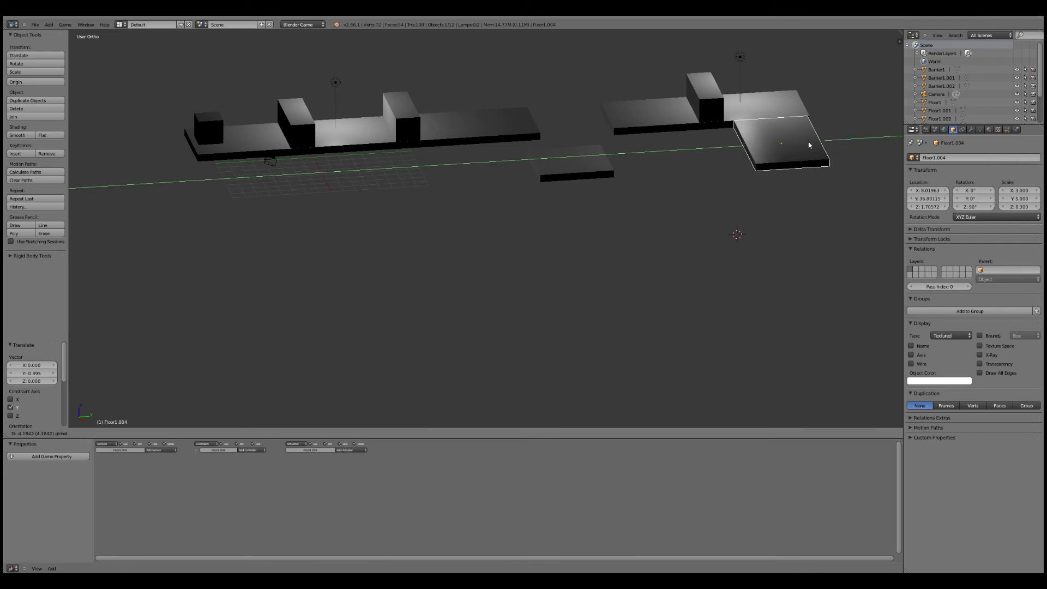
left_click(812, 145)
Run the game and take the player over the barriers and the gap to test turning at the corner floor
key("p")
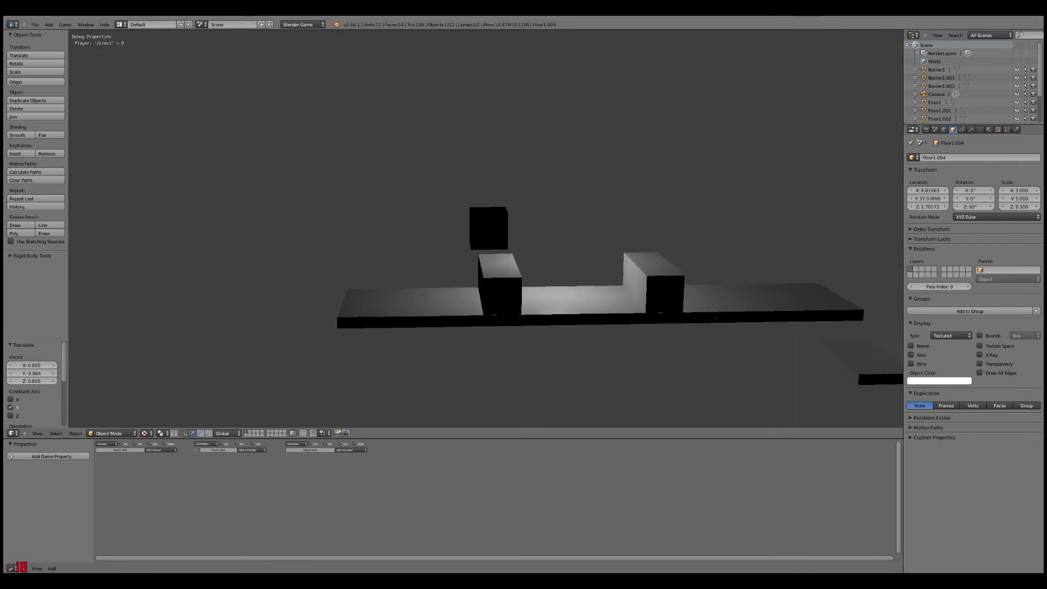
key("Right")
key("space")
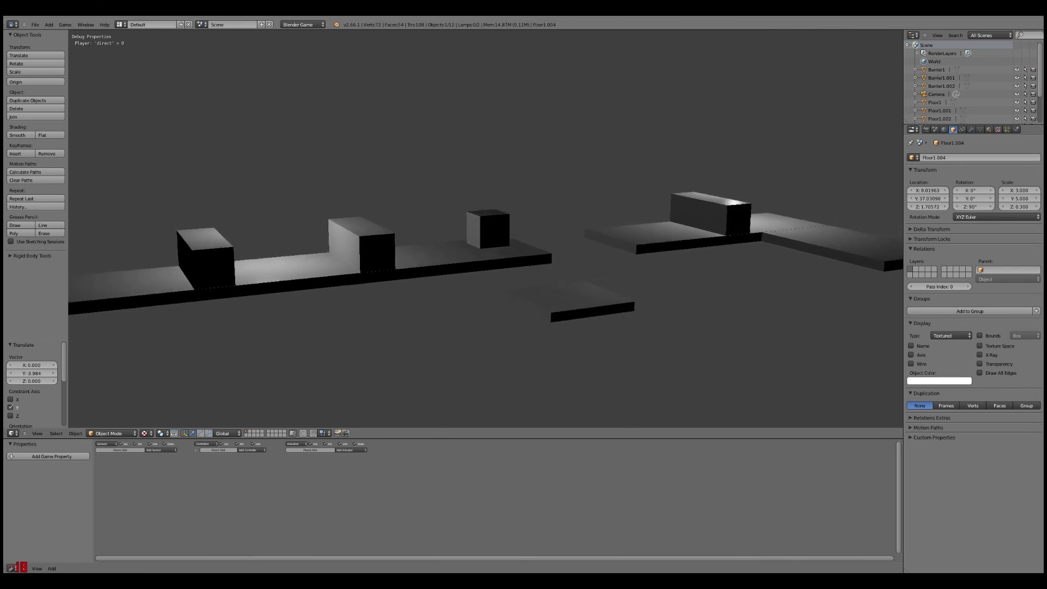
key("space")
key("Right")
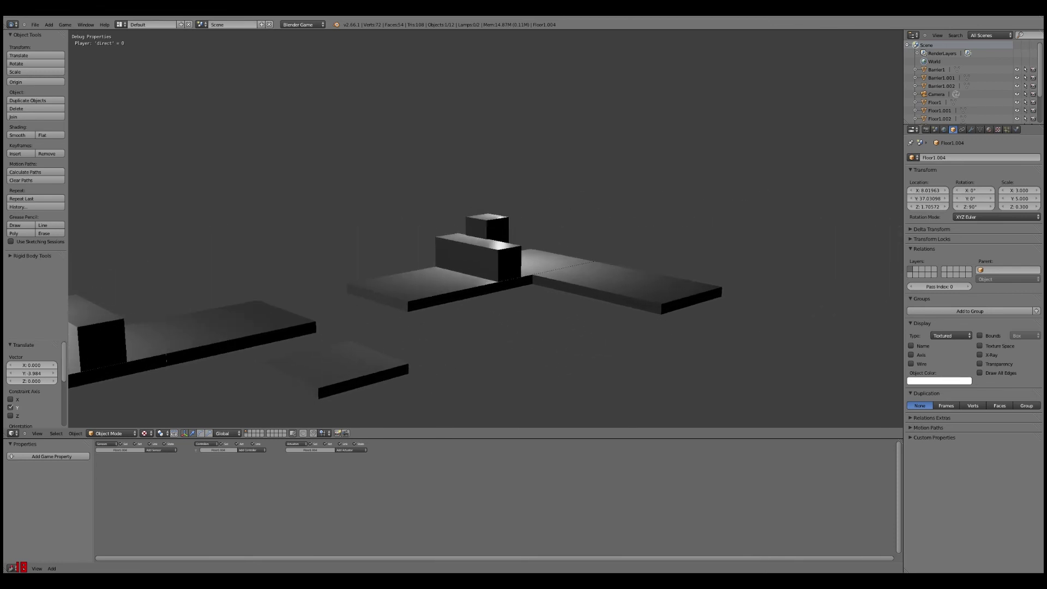
key("Right")
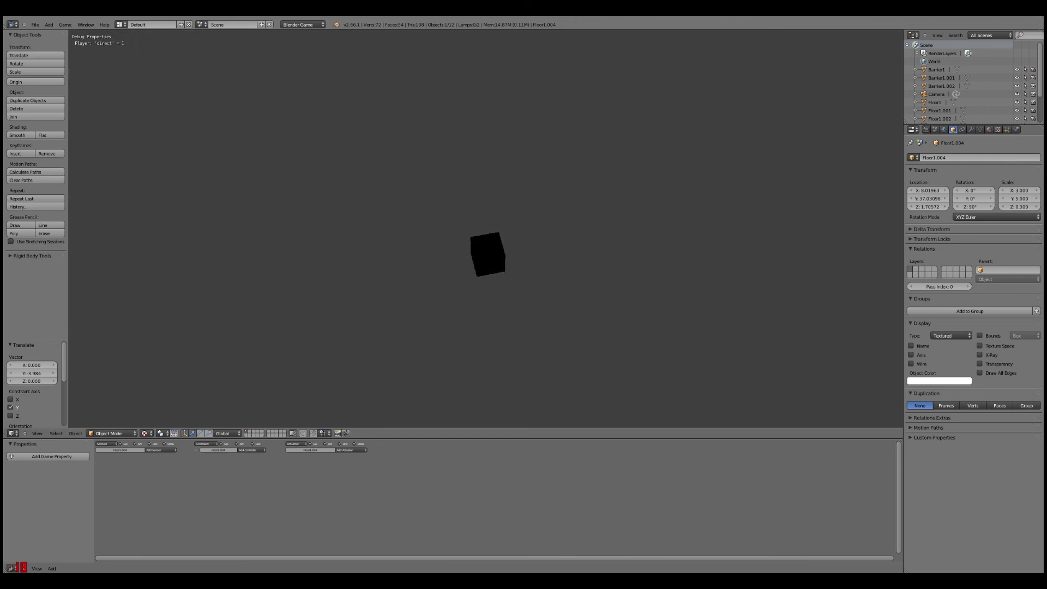
Test the player's forward and backward movement on the first floor in the running game, watching the direct property
key("Left")
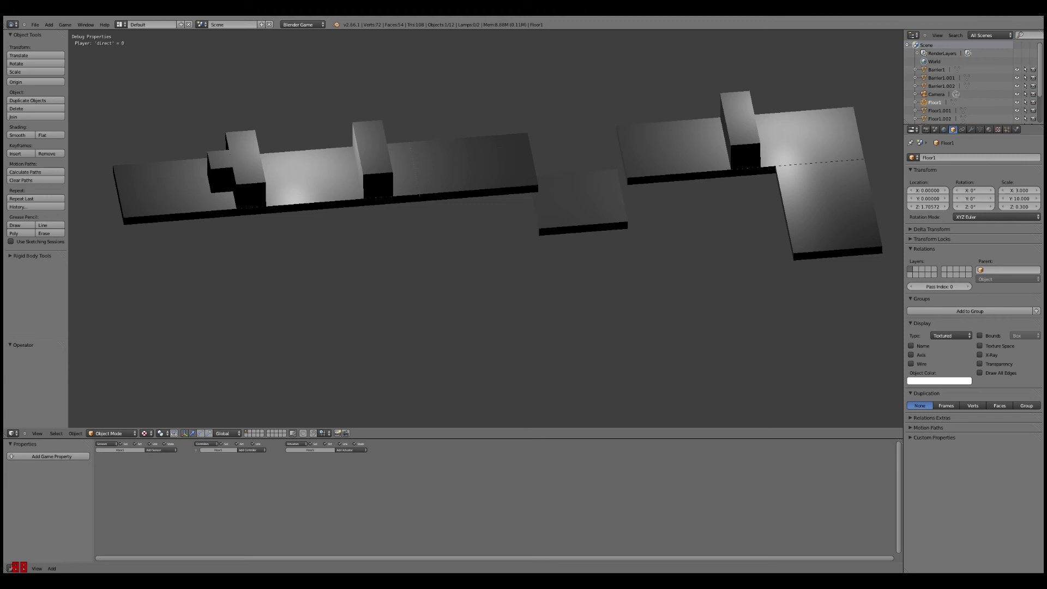
key("Right")
key("Left")
key("Right")
key("Left")
key("Right")
key("Left")
key("Right")
key("Left")
key("Right")
key("Left")
key("Right")
key("Left")
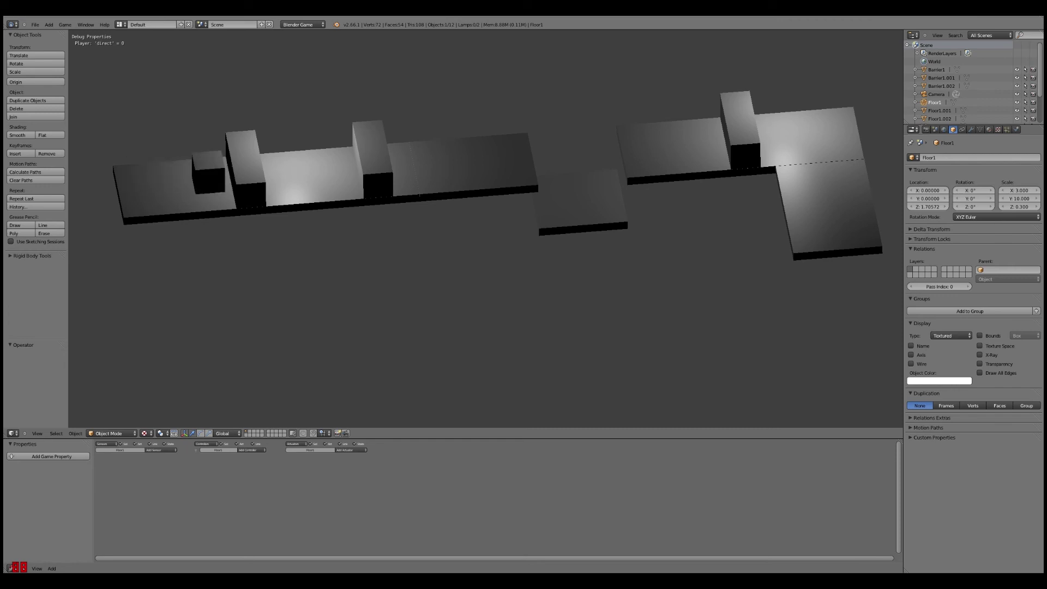
key("Left")
key("Right")
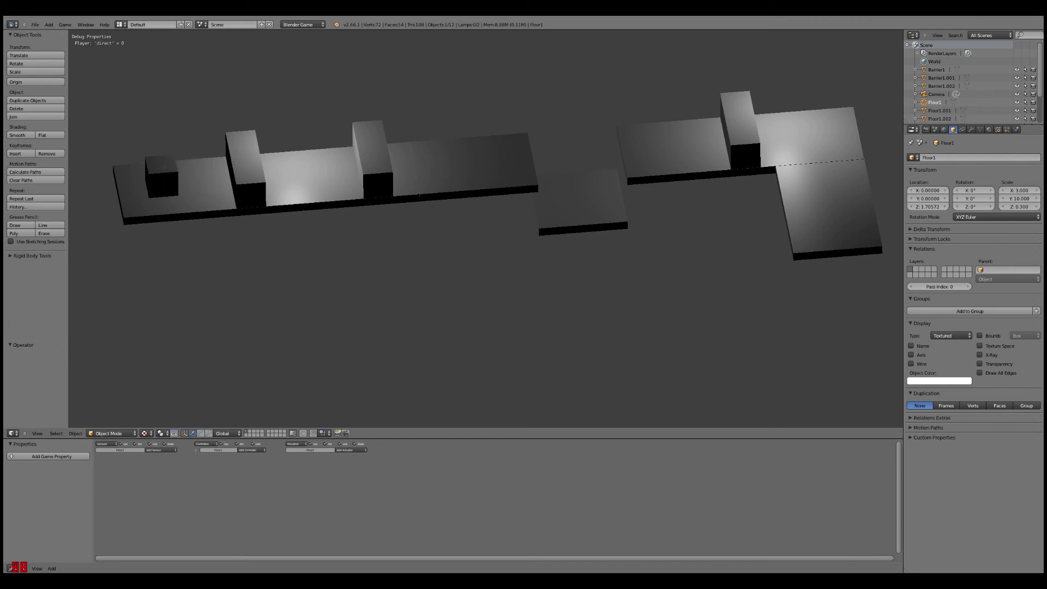
key("Left")
key("Left")
key("Right")
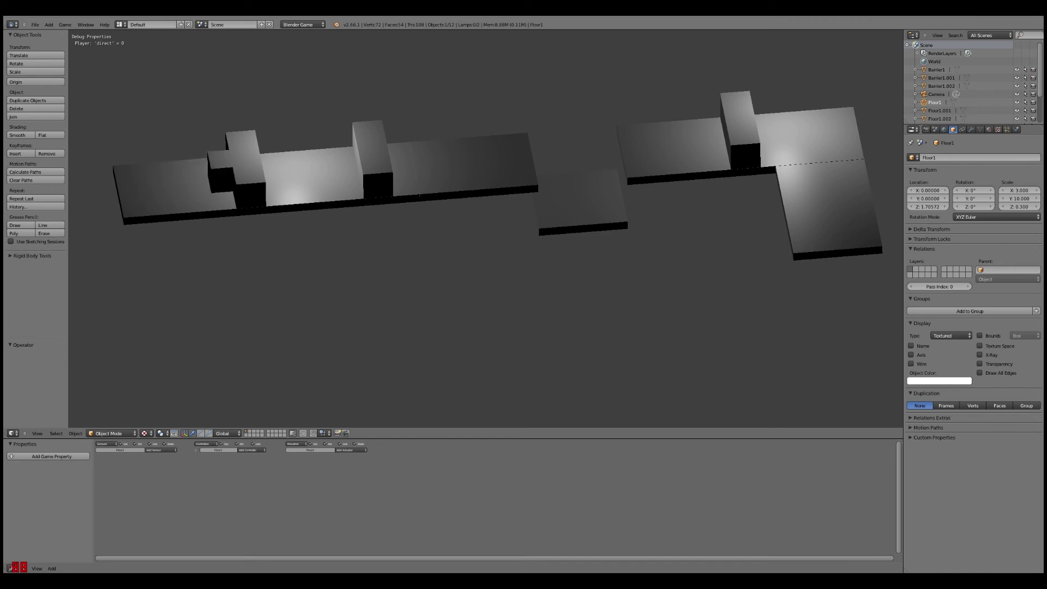
key("Left")
key("Left")
key("Right")
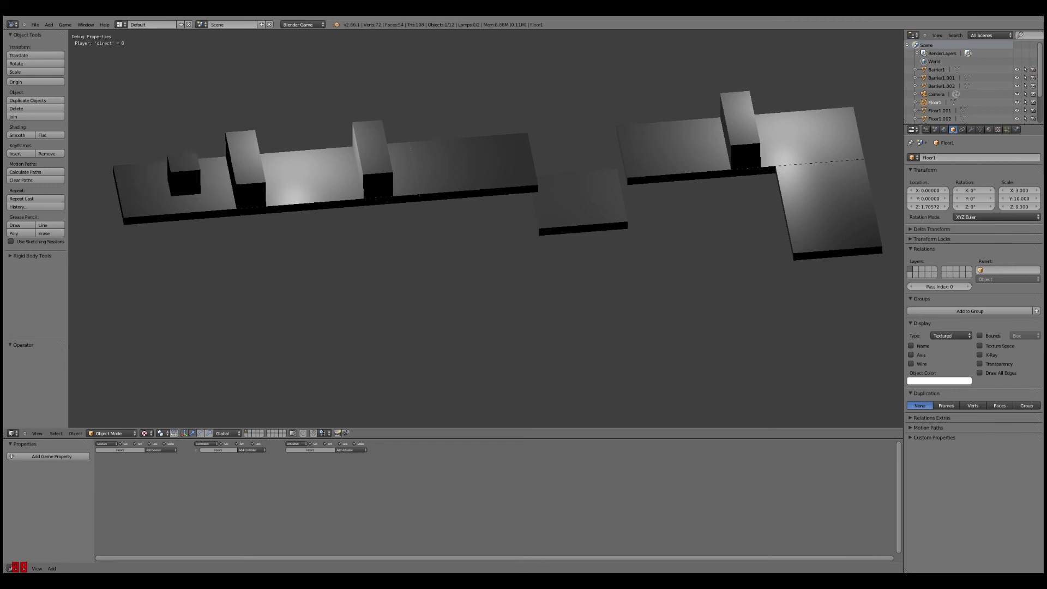
key("Left")
key("Right")
key("Left")
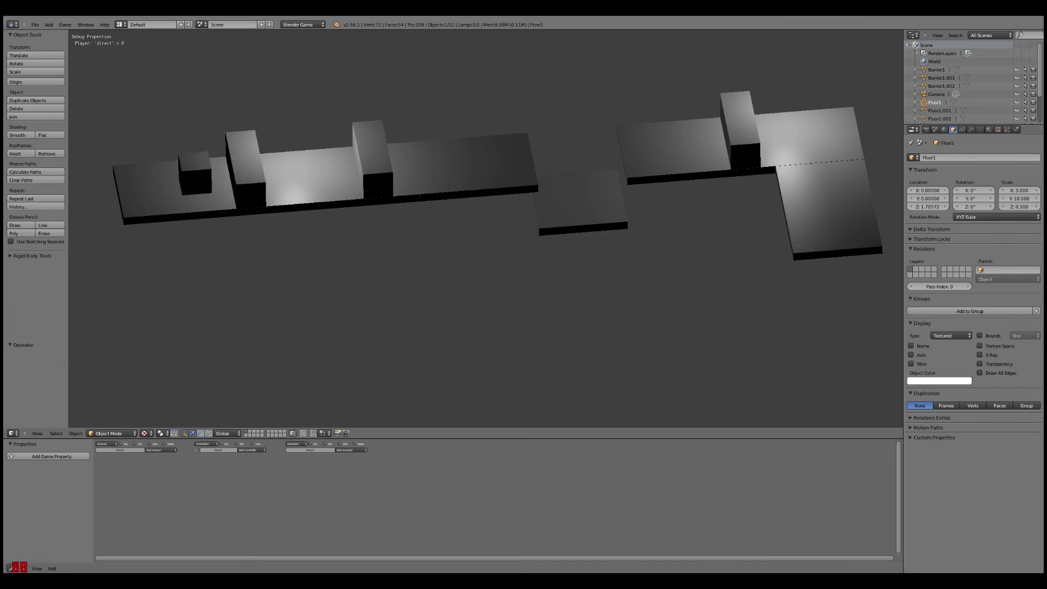
key("Left")
key("Right")
key("Left")
key("Right")
key("Left")
key("Right")
key("Left")
key("Right")
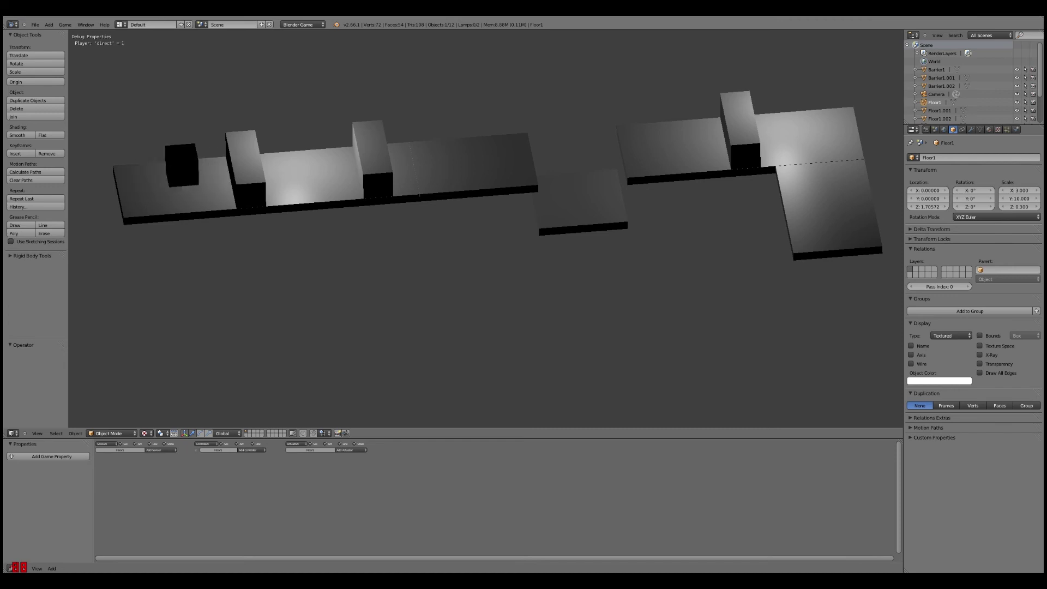